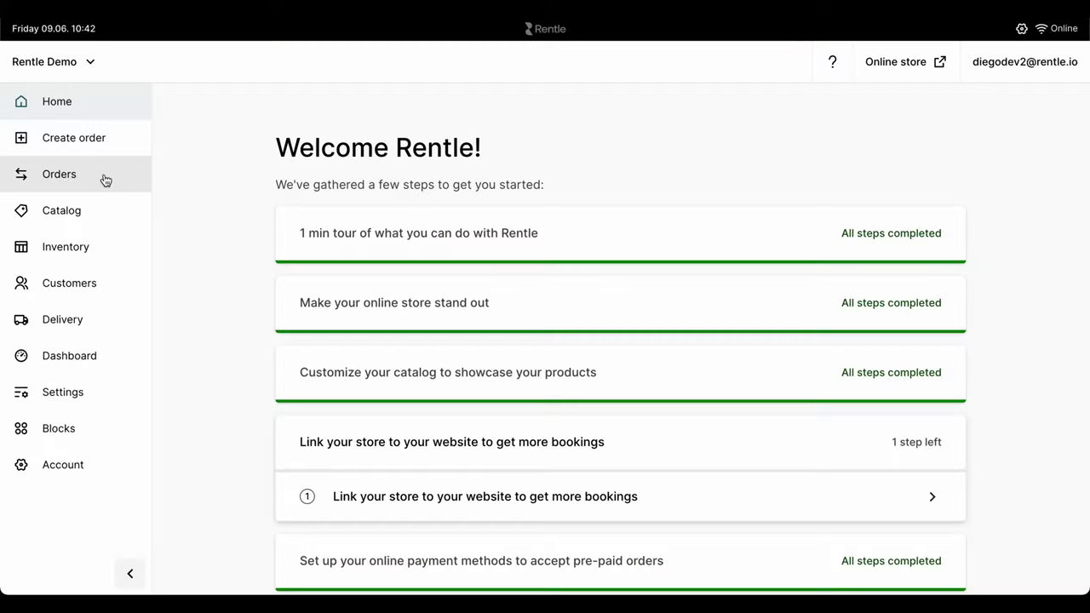
Step: Tour the Orders, Inventory and Settings pages, ending on Account > General business information
left_click(106, 180)
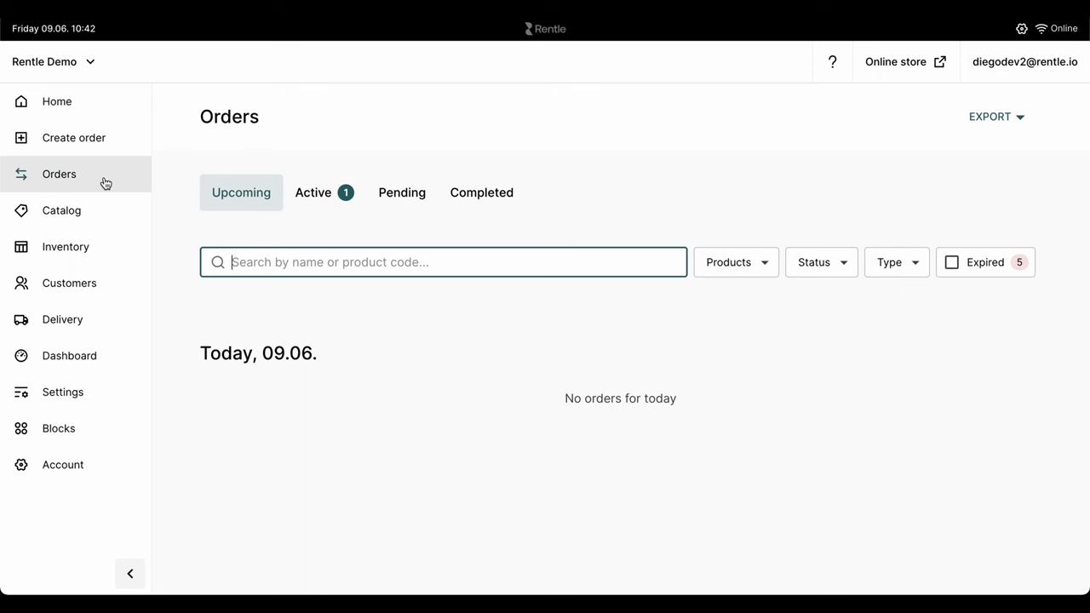
left_click(96, 253)
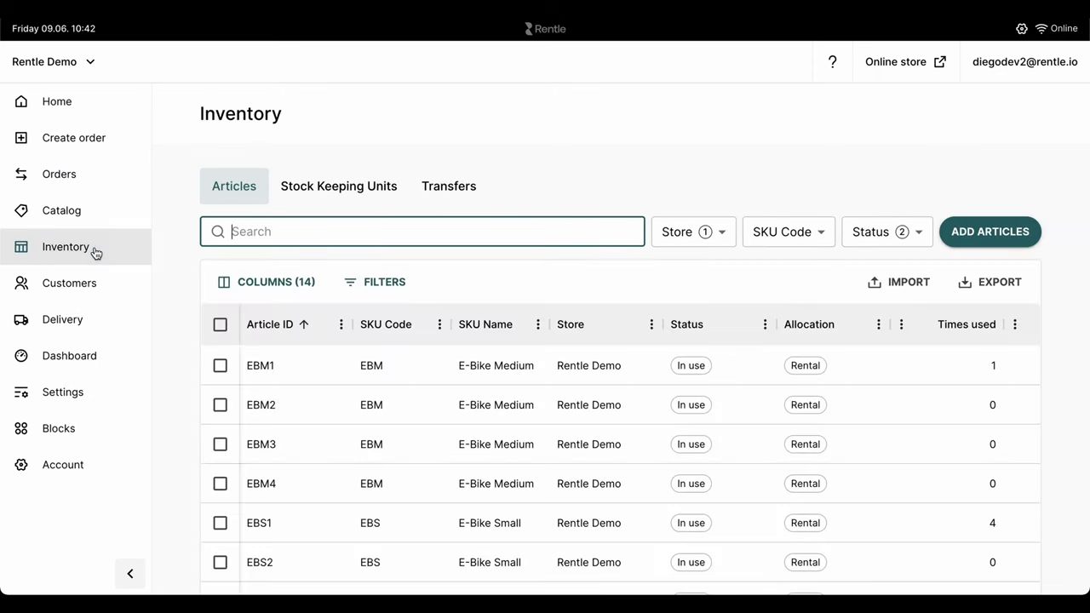
left_click(96, 391)
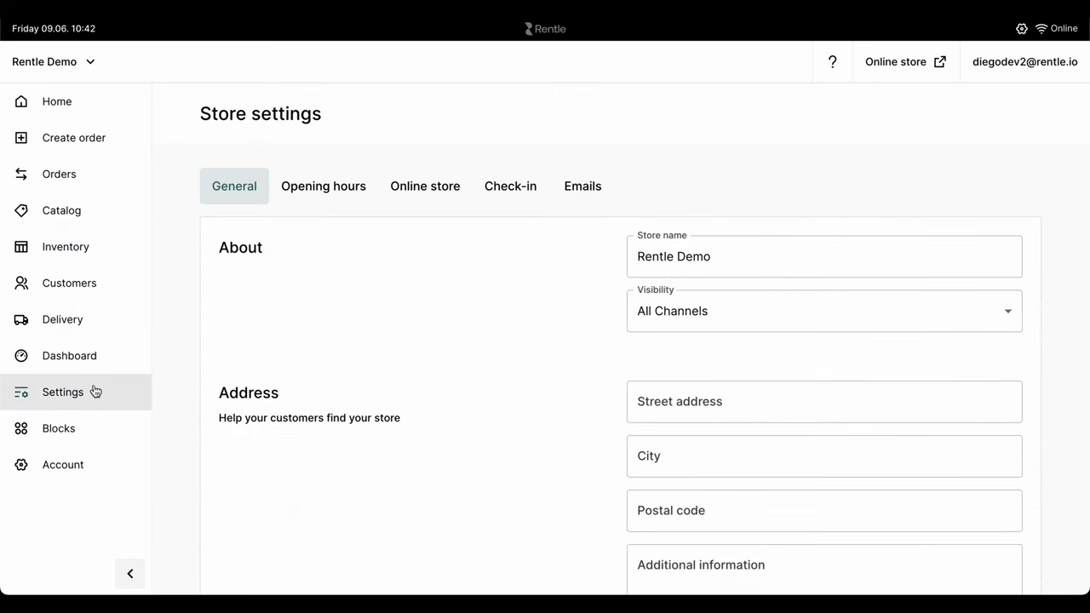
left_click(82, 465)
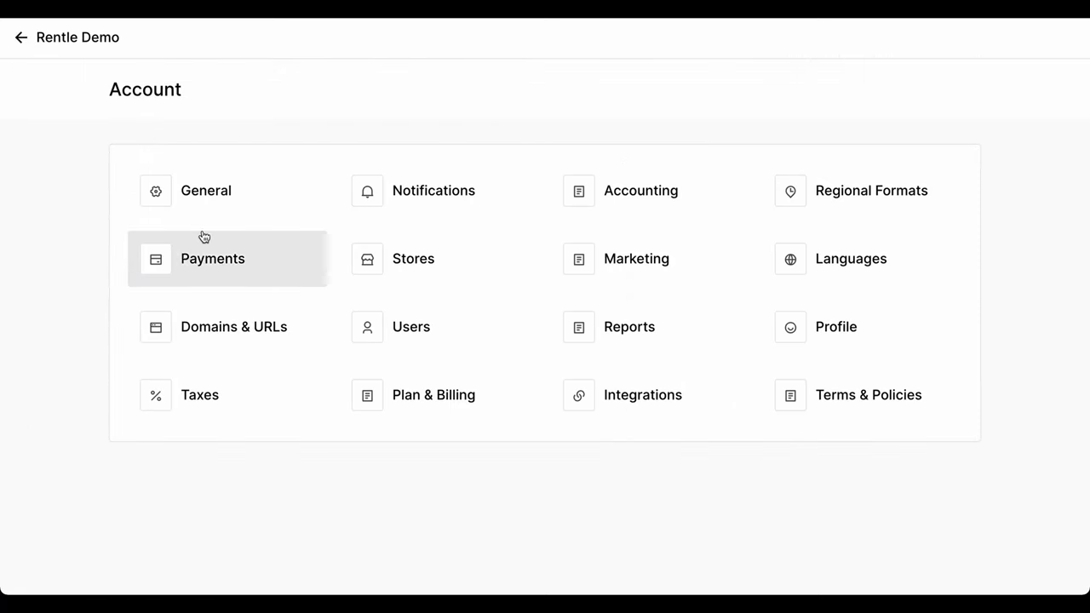
left_click(221, 203)
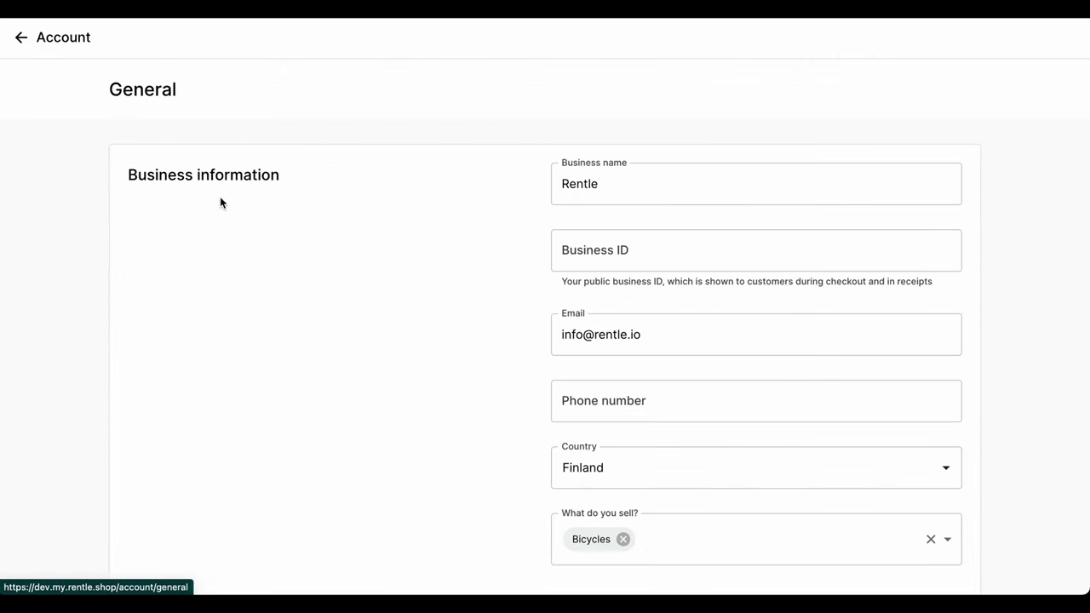
Step: Review the branding settings, then open the live Plain Edited theme for customizing
scroll(447, 340, "down", 3)
scroll(446, 341, "down", 8)
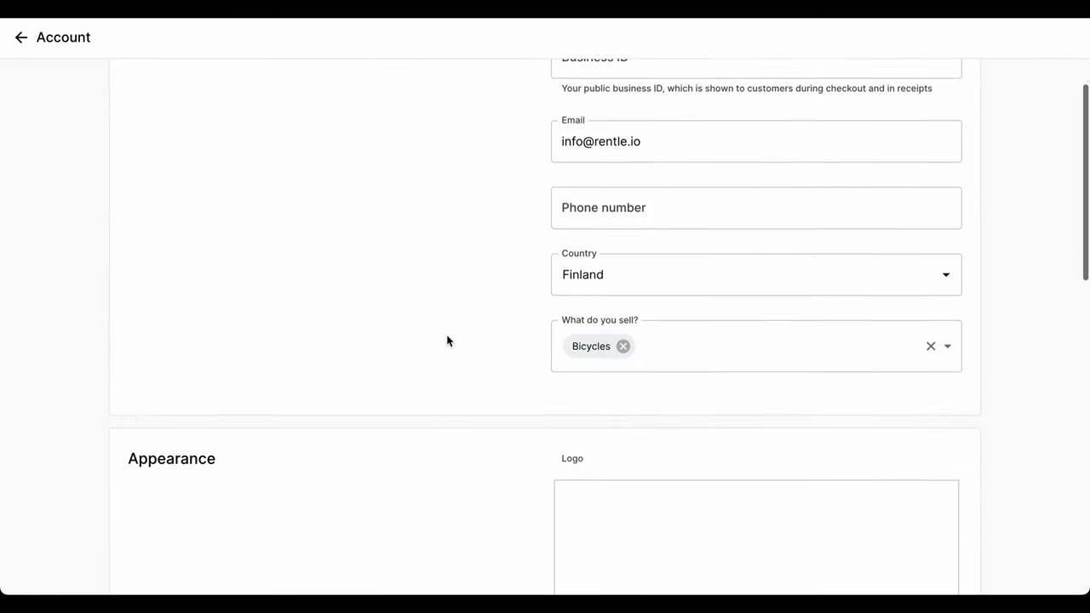
scroll(446, 341, "down", 3)
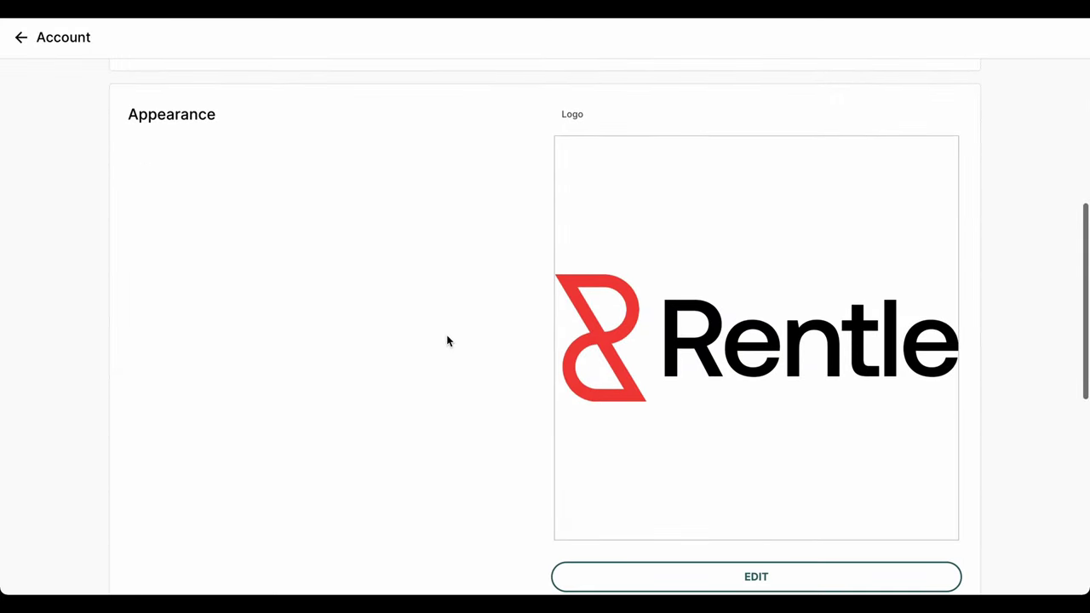
scroll(447, 341, "down", 5)
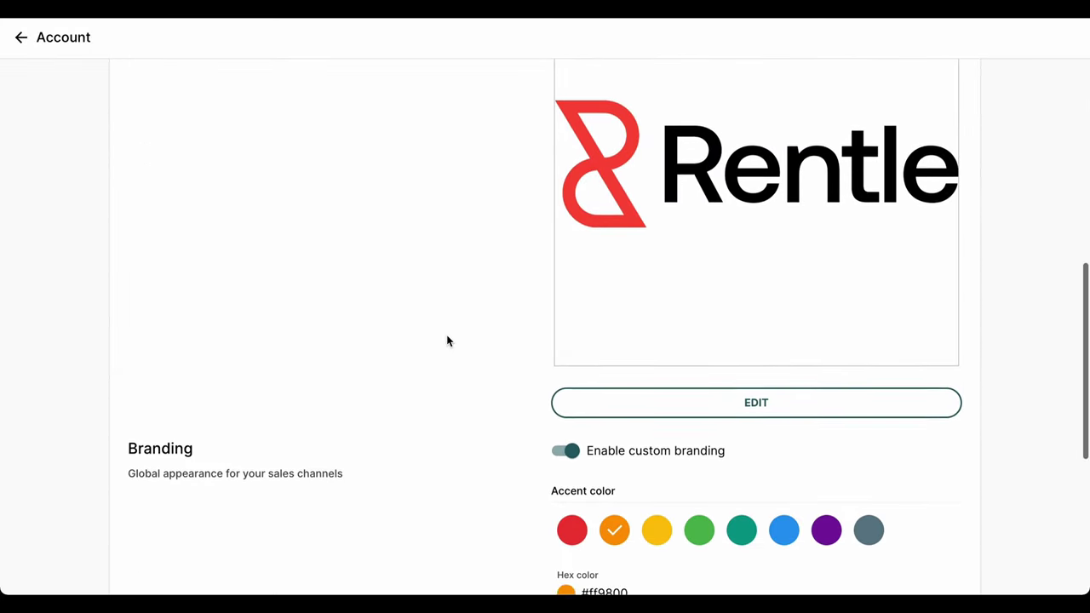
scroll(448, 341, "down", 4)
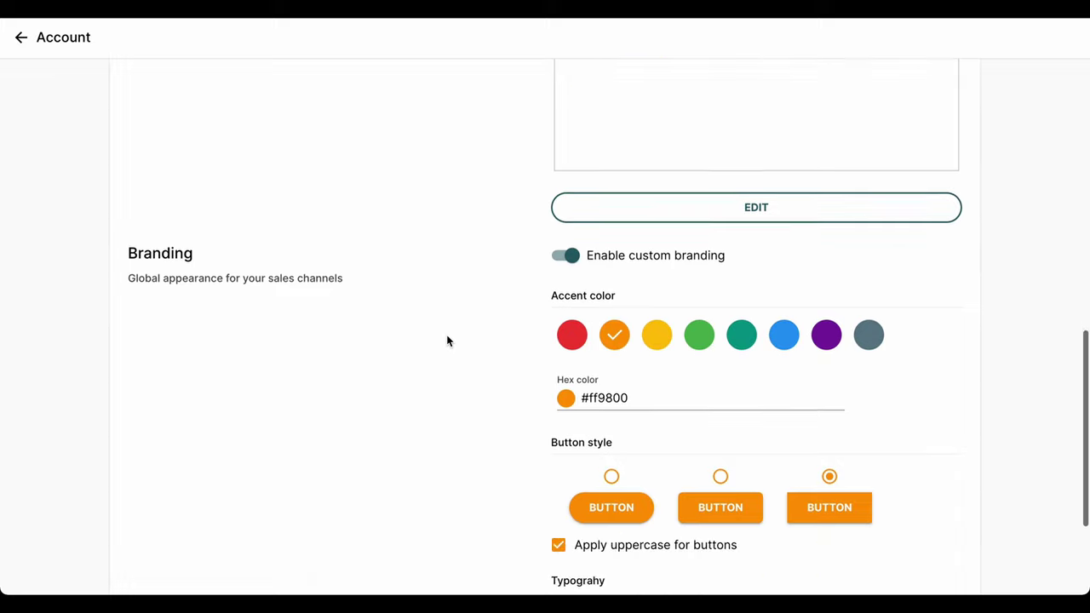
scroll(448, 340, "down", 2)
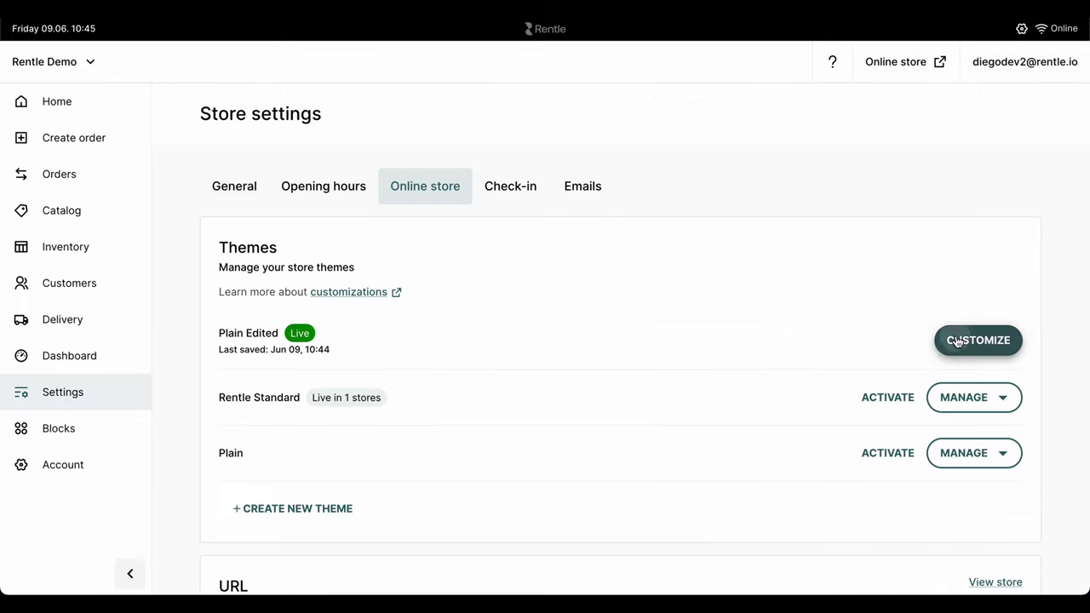
left_click(957, 341)
Step: Review the Homepage layout and Featured image settings, publish Plain Edited, and view the storefront
left_click(271, 209)
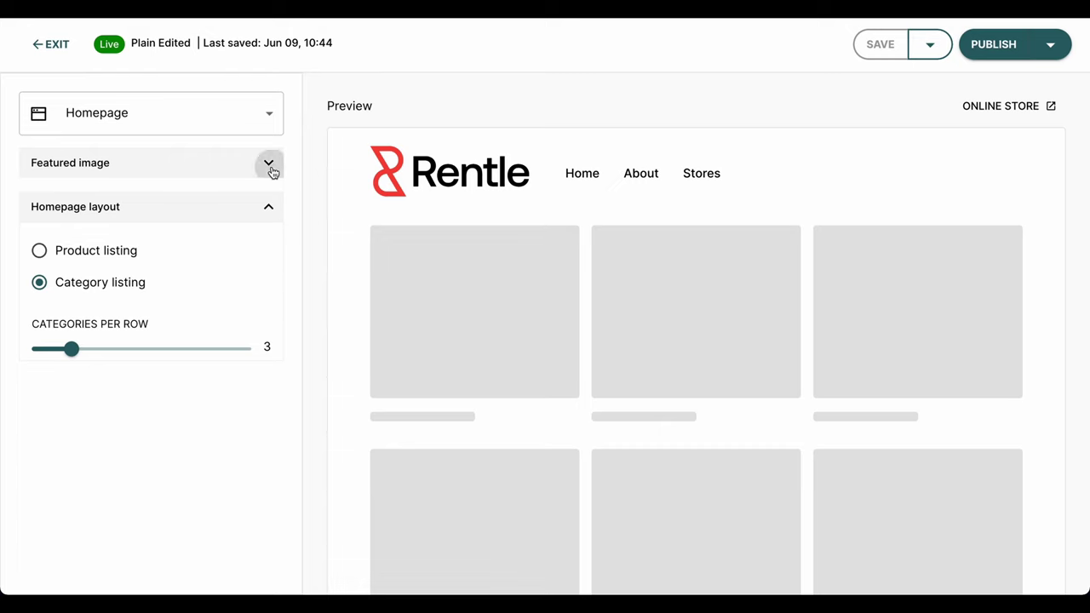
left_click(269, 165)
scroll(278, 287, "down", 2)
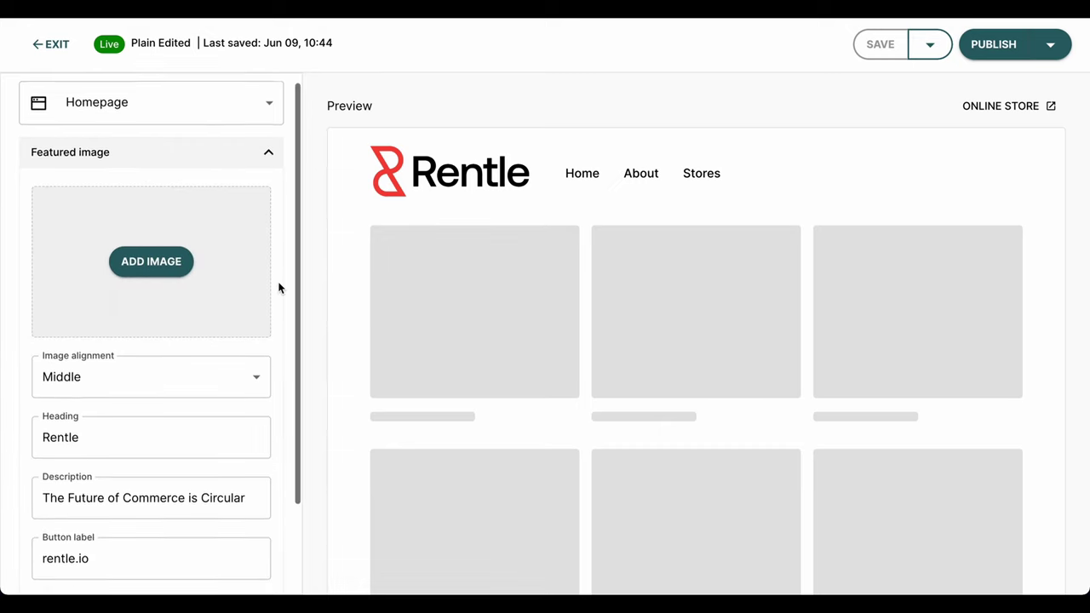
scroll(279, 288, "down", 1)
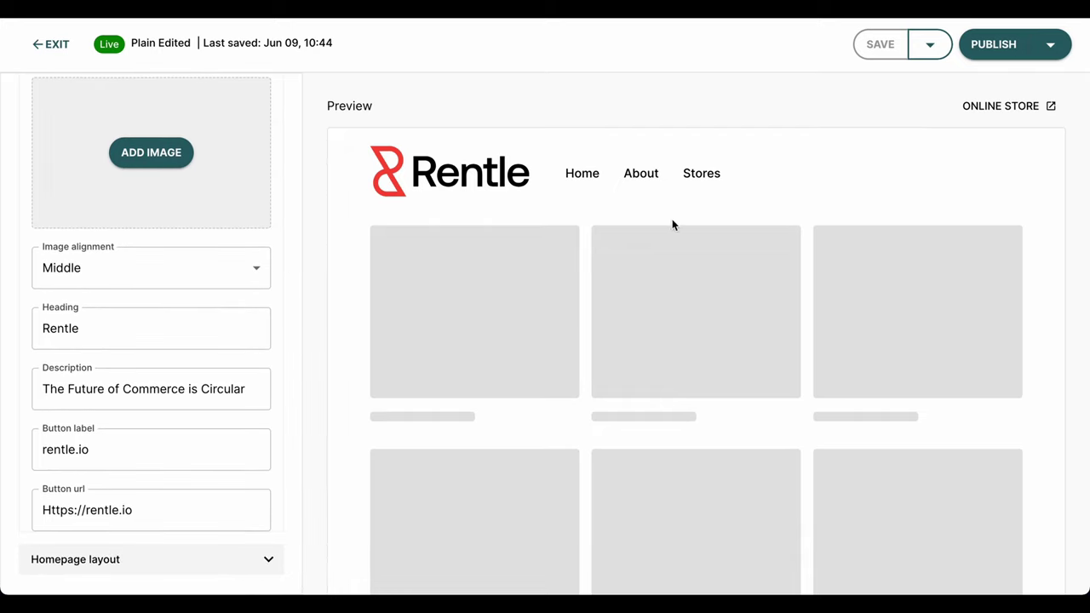
left_click(989, 49)
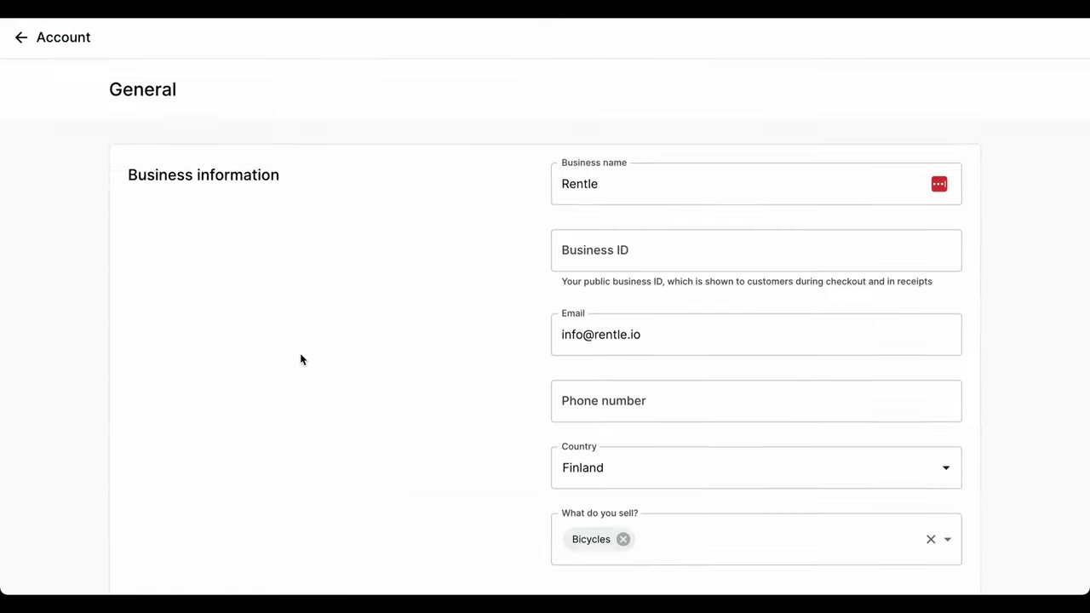
scroll(300, 358, "down", 6)
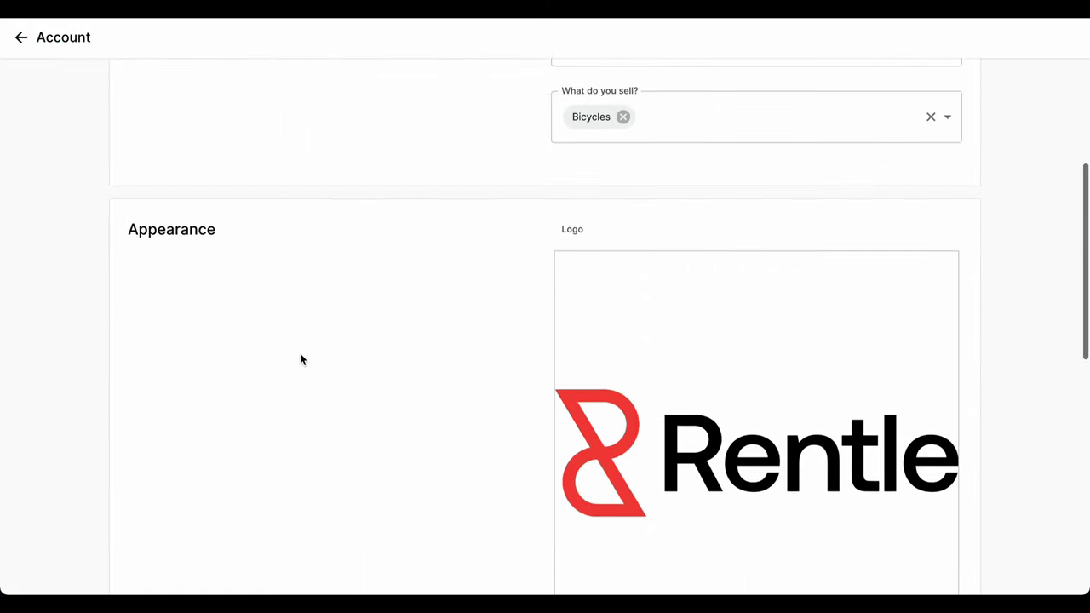
scroll(300, 360, "down", 3)
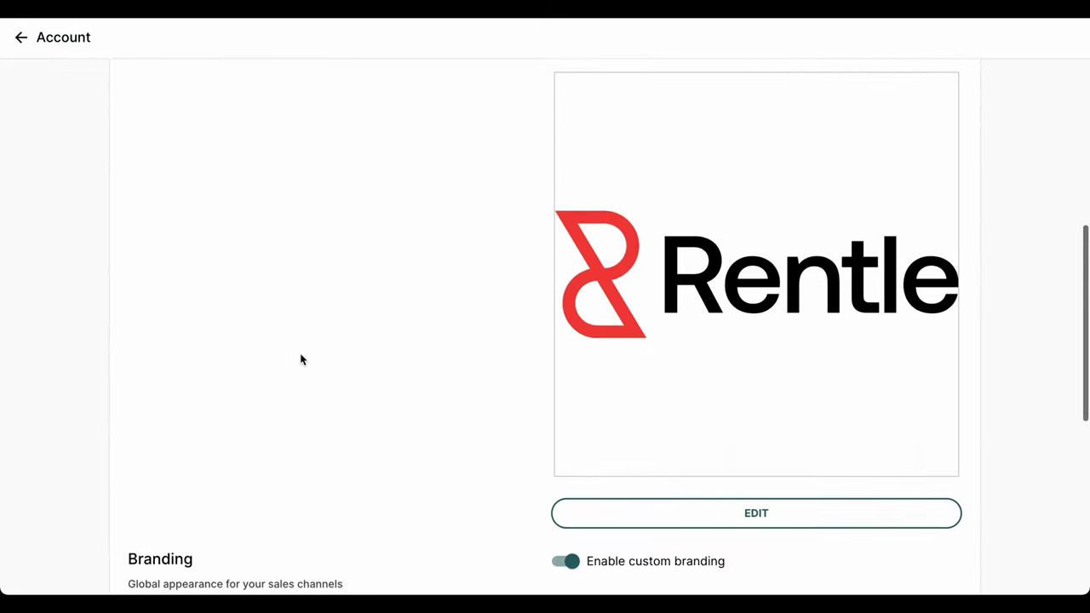
scroll(300, 360, "down", 3)
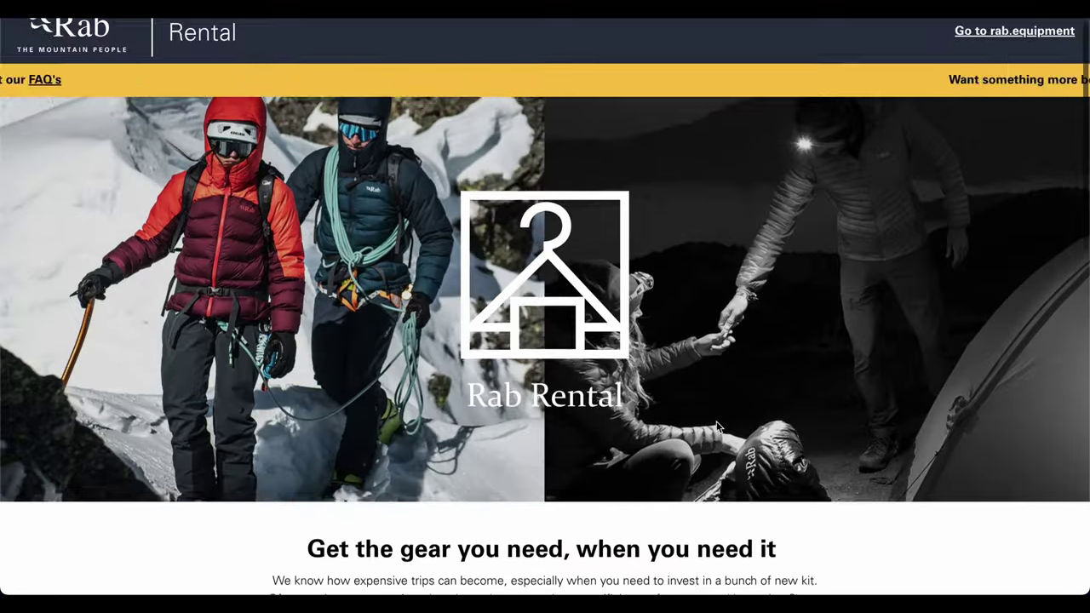
Step: Browse the Rab Rental store via Explore Products to the Expedition 1400 Down Sleeping Bag
scroll(717, 426, "down", 2)
scroll(717, 426, "down", 3)
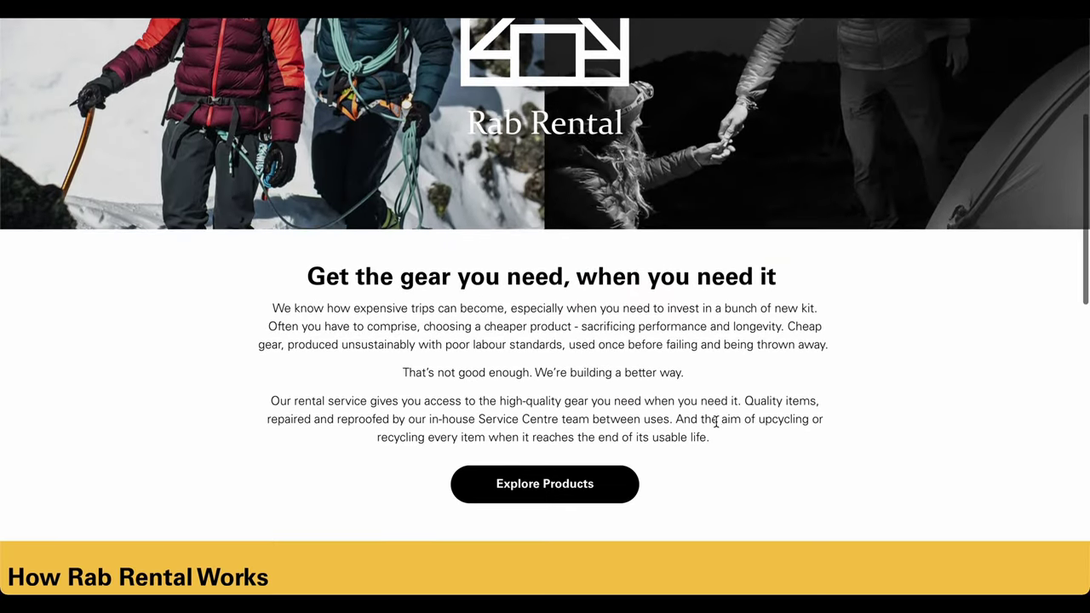
left_click(623, 479)
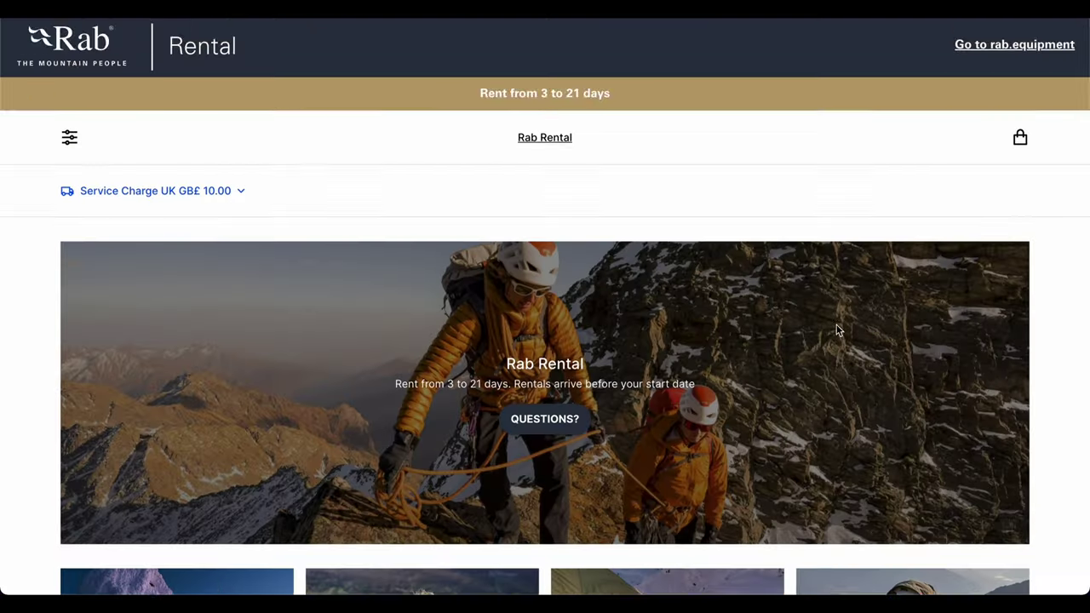
scroll(1051, 365, "down", 2)
scroll(1053, 366, "down", 5)
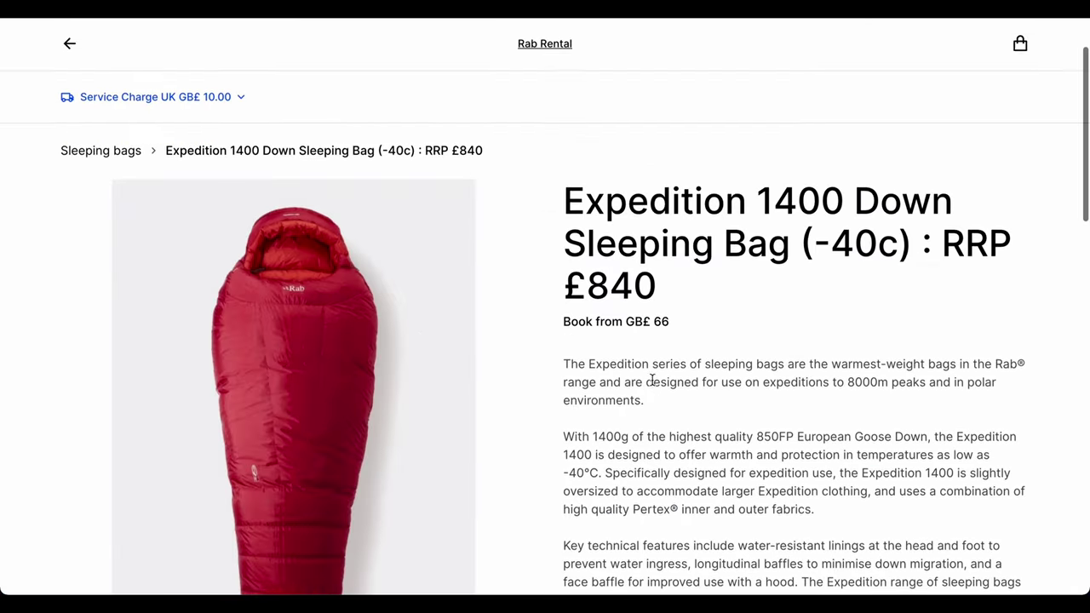
scroll(653, 380, "down", 6)
Step: Select the 6 days (24h) booking duration, then return to the admin product catalog
scroll(652, 380, "down", 2)
left_click(703, 319)
left_click(672, 435)
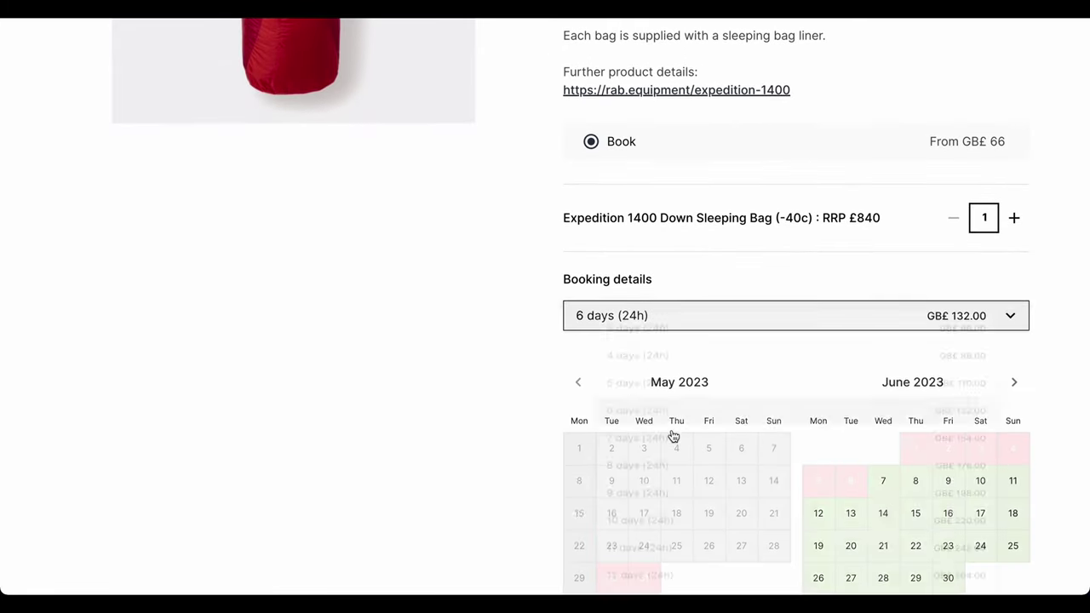
scroll(883, 452, "down", 1)
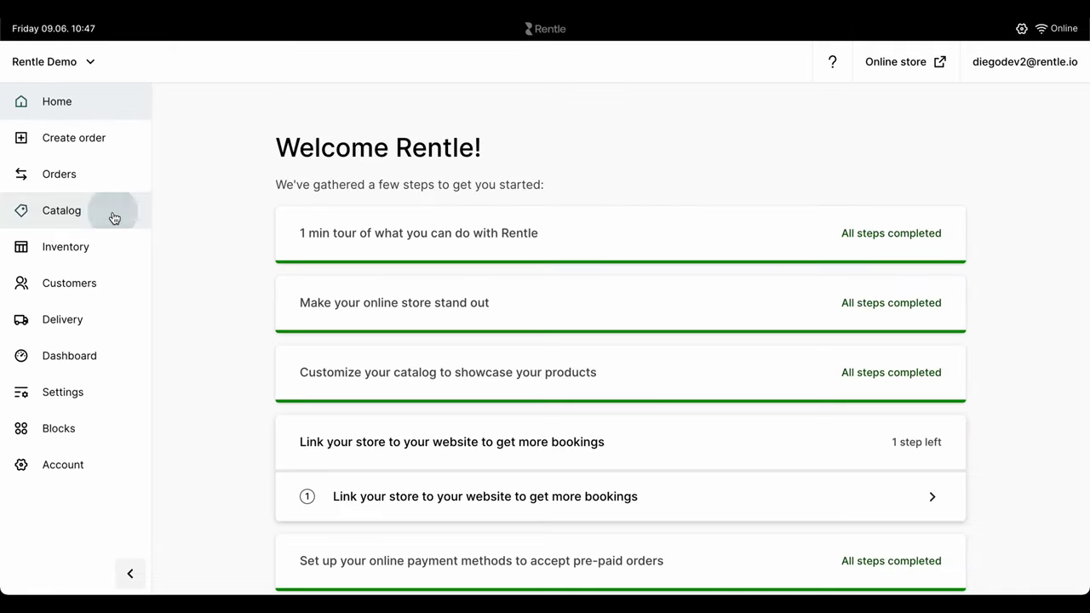
left_click(115, 218)
scroll(331, 272, "down", 1)
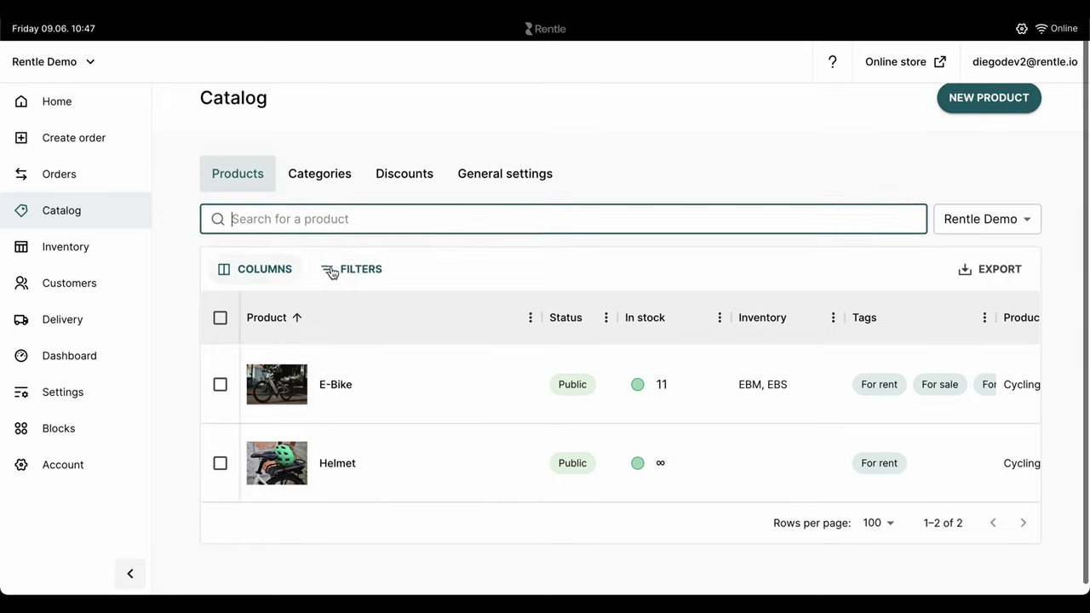
Step: Explore the product filter columns and the Helmet's bulk actions without applying any
left_click(331, 272)
left_click(336, 380)
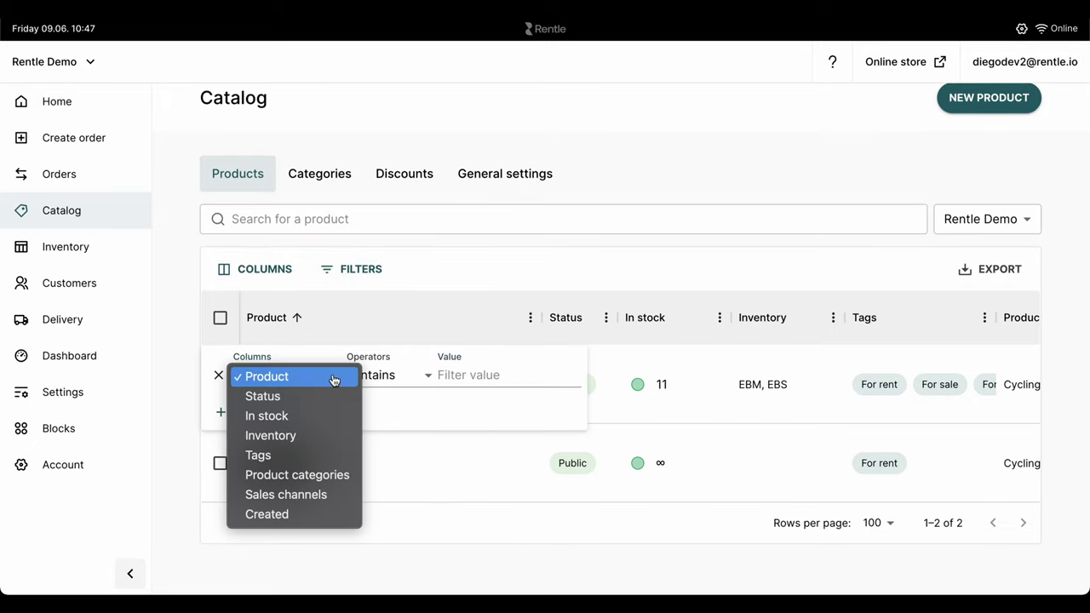
left_click(459, 254)
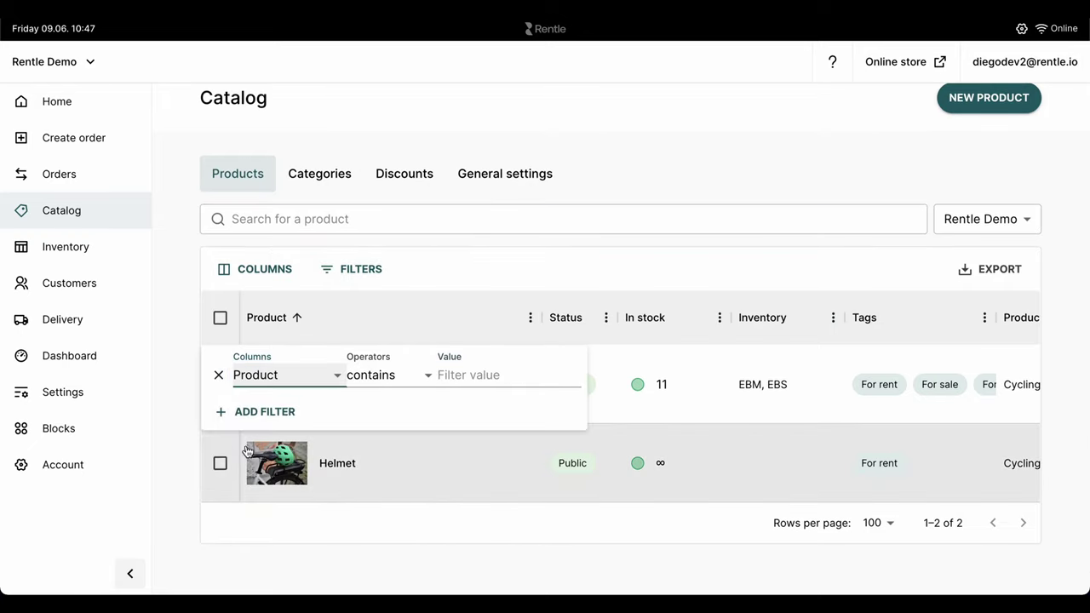
left_click(220, 463)
left_click(897, 558)
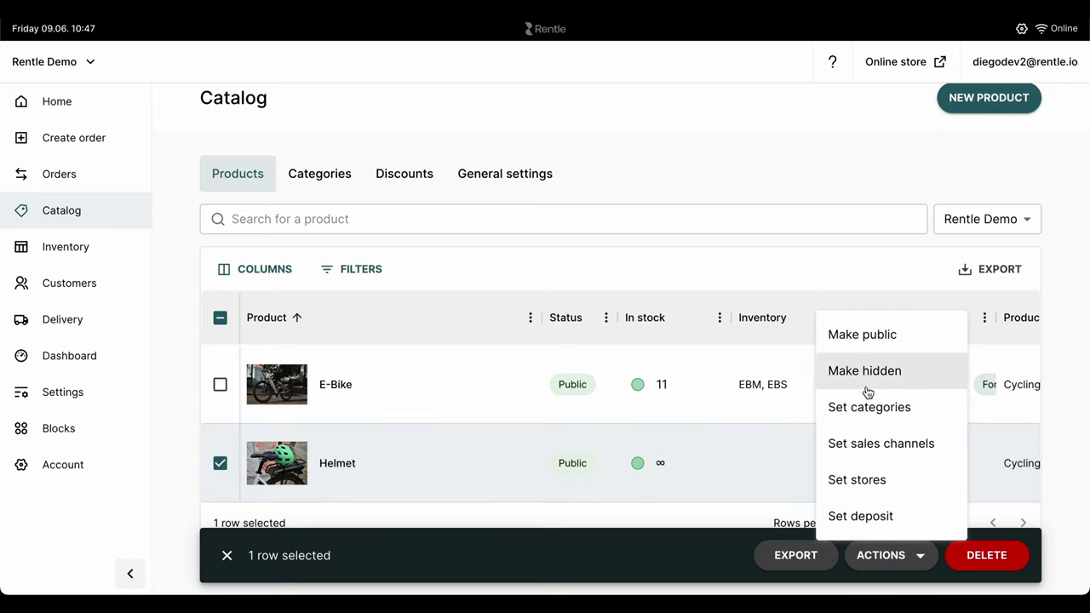
left_click(499, 248)
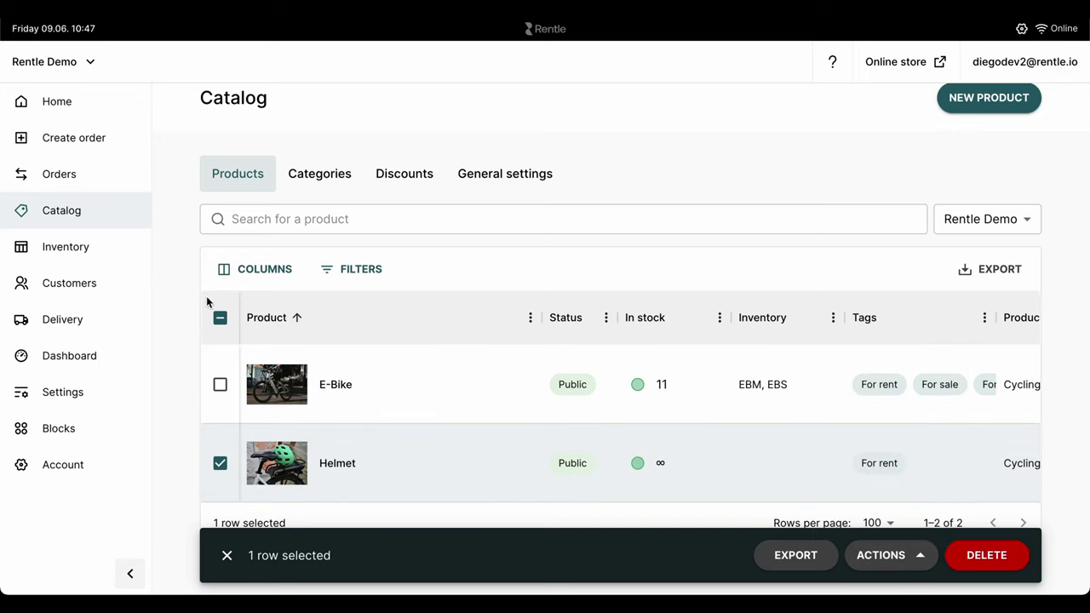
left_click(220, 318)
Step: Glance at the Categories and Discount codes lists, then start a new product
left_click(320, 177)
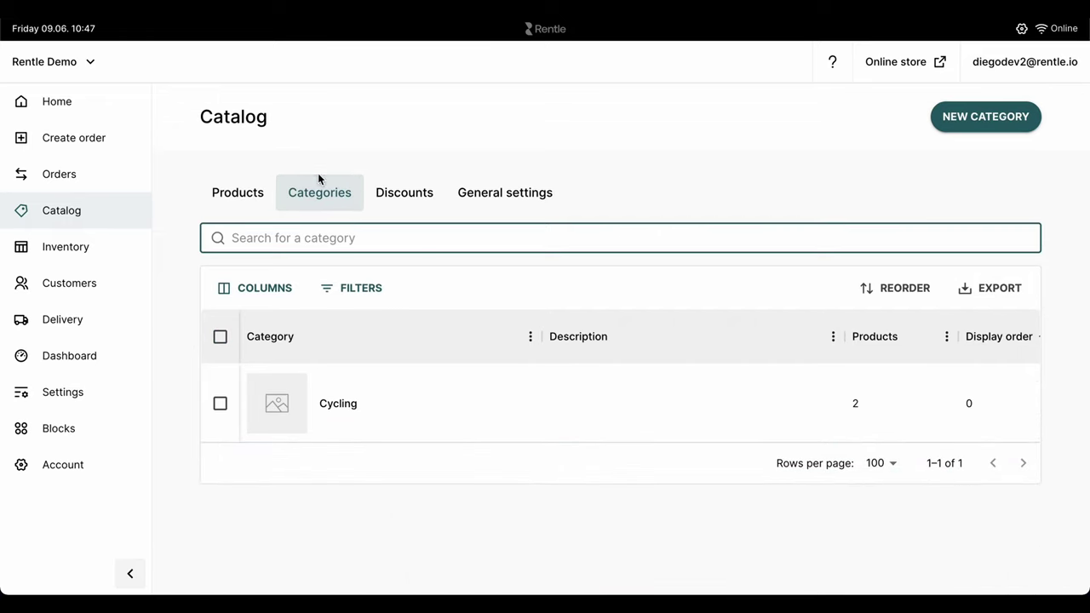
left_click(394, 194)
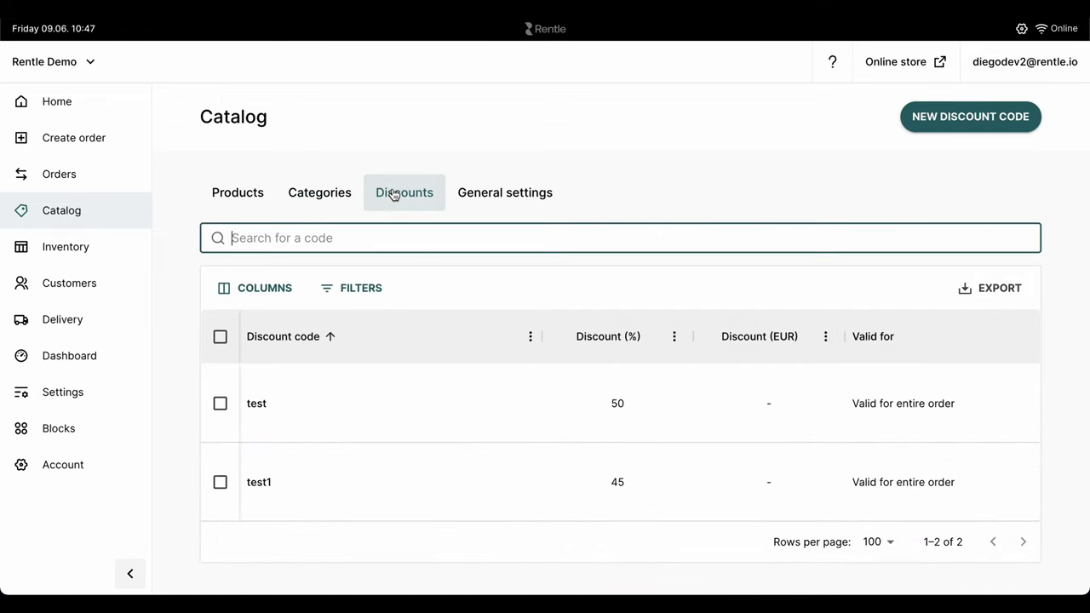
left_click(237, 194)
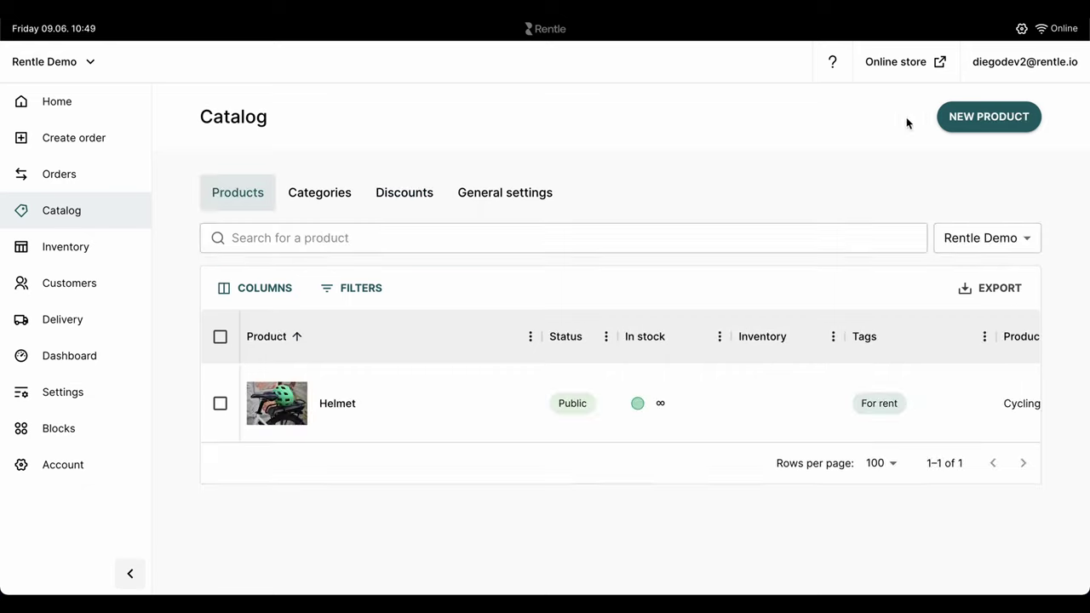
left_click(963, 116)
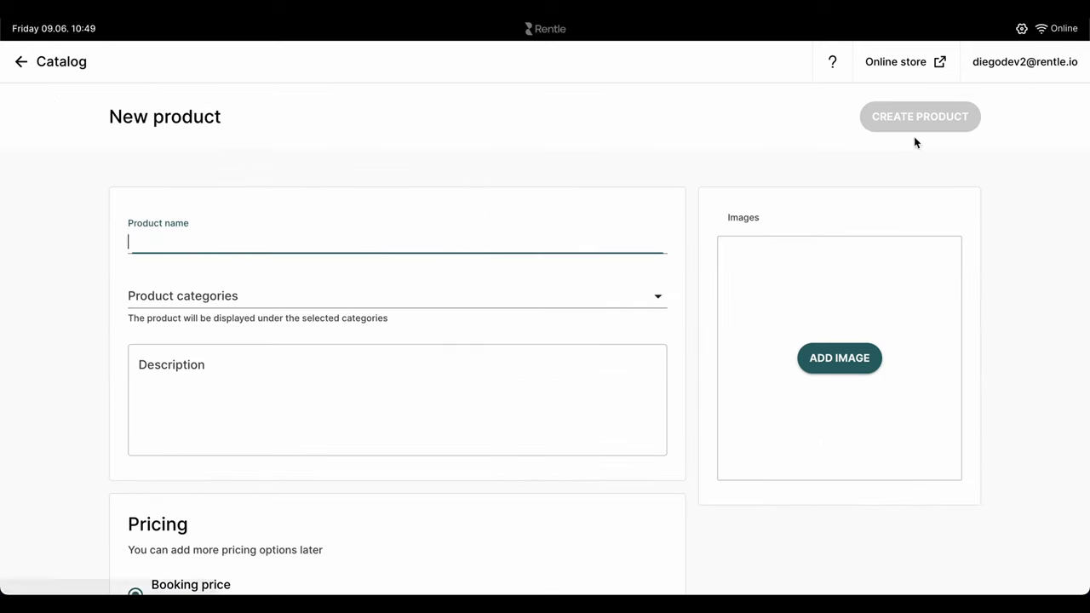
Step: Name the product E-Bike and set its hourly booking price to 50 EUR
type("E-Bike")
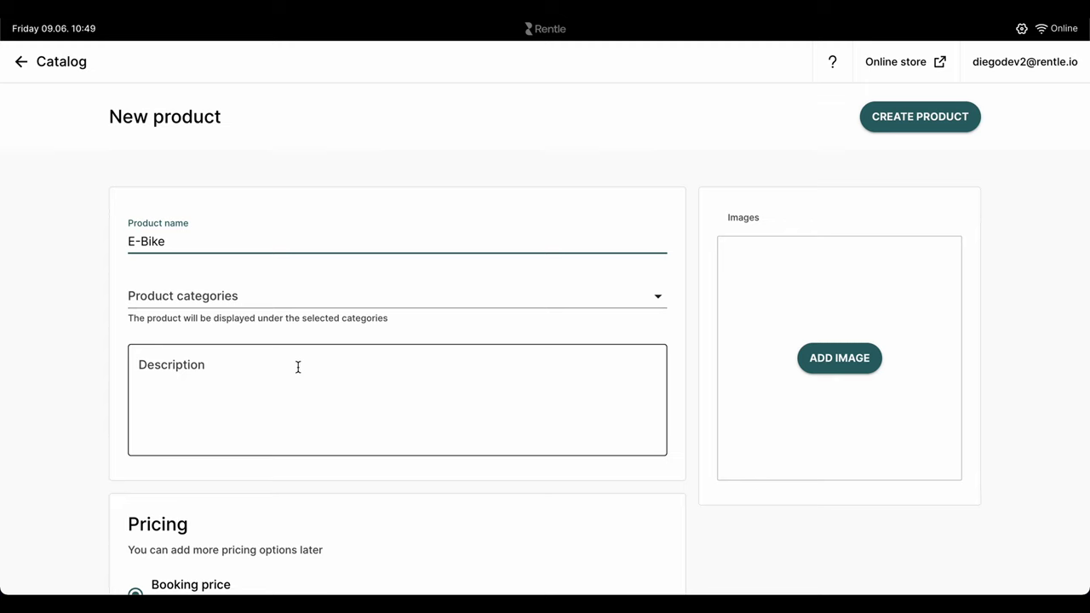
left_click(296, 369)
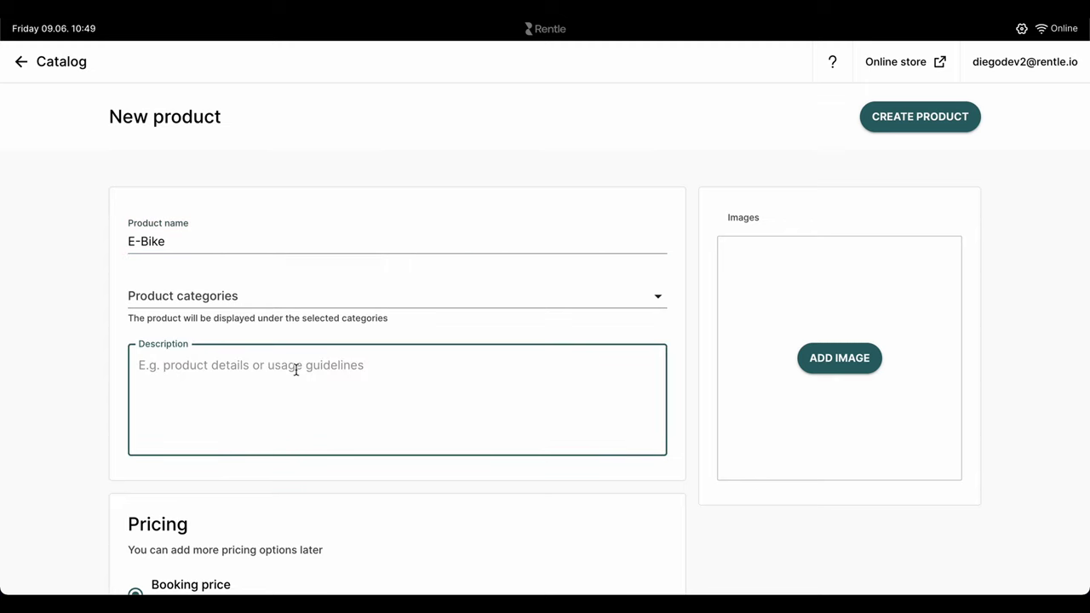
scroll(295, 369, "down", 3)
left_click(166, 396)
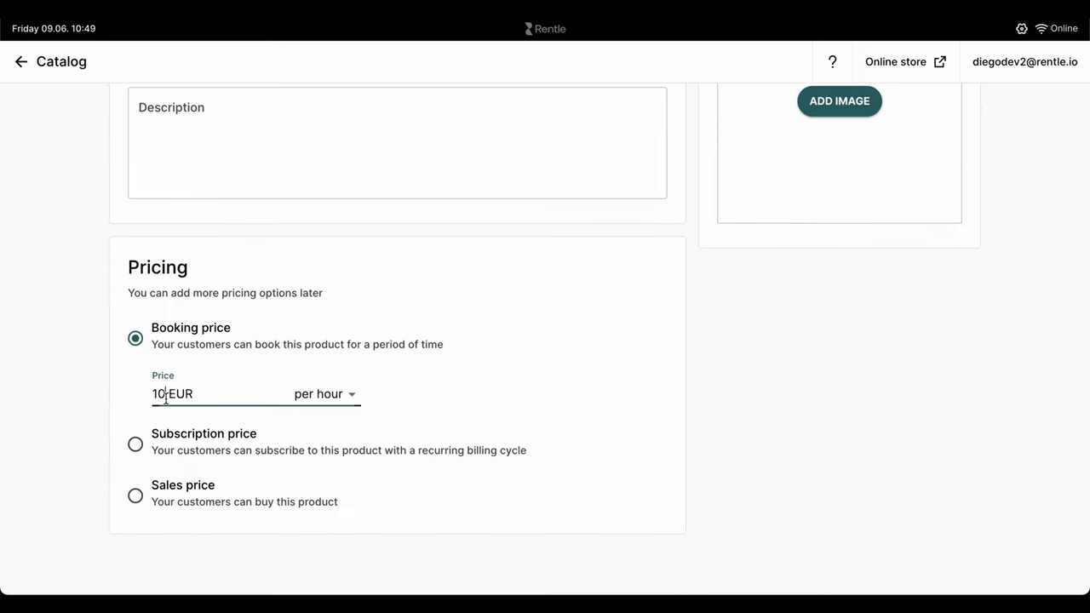
left_click(68, 319)
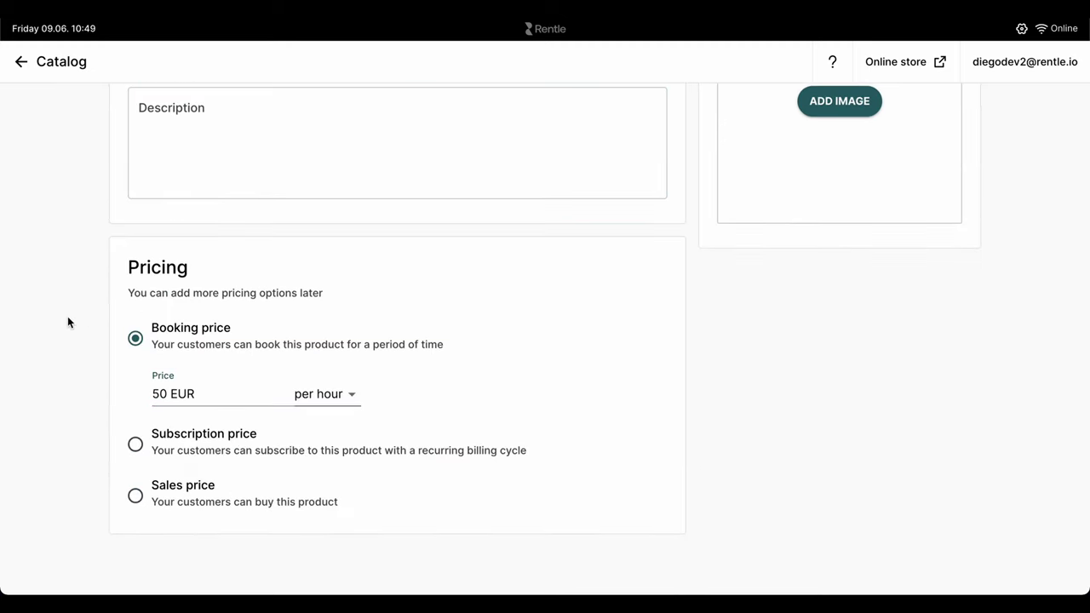
Step: Assign the product to the Cycling category and paste in the e-bike description
scroll(68, 319, "up", 2)
left_click(230, 216)
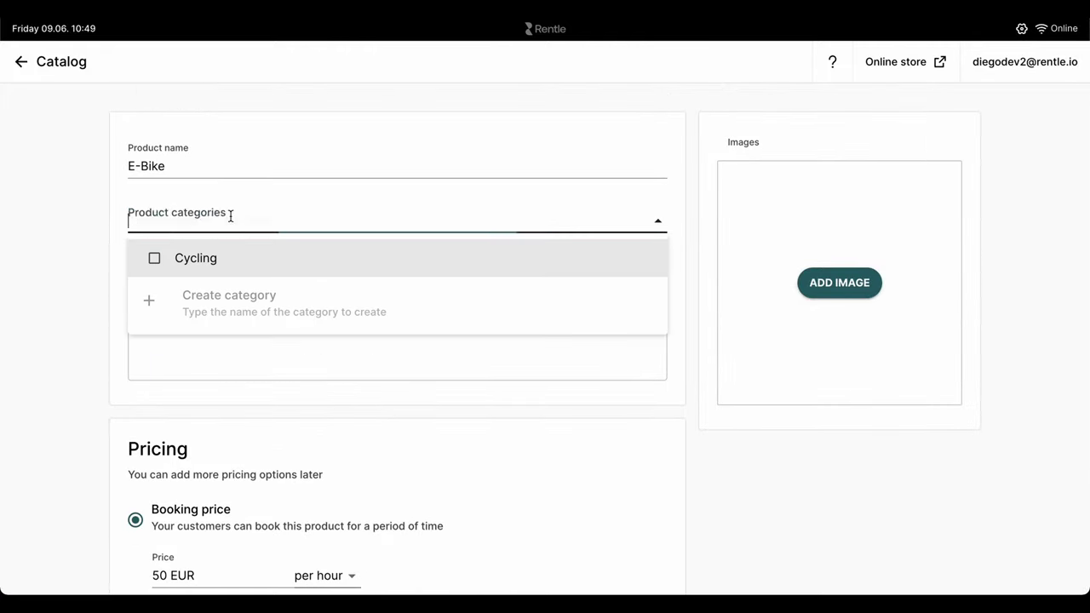
left_click(221, 259)
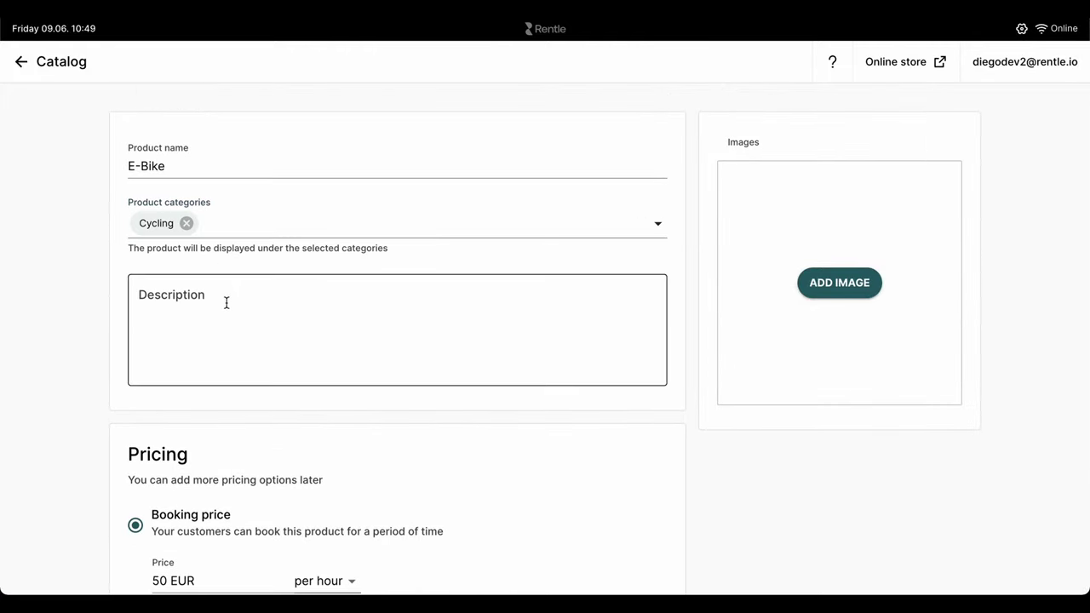
left_click(226, 303)
key("ctrl+v")
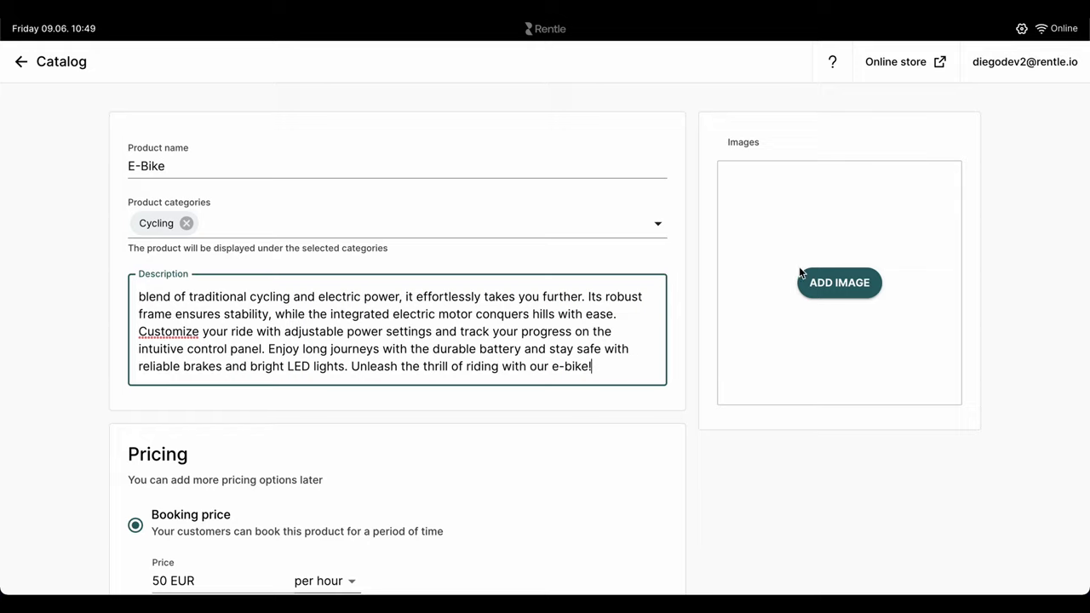
Step: Attach the e-bike riding photo as the product image
left_click(817, 281)
left_click(769, 237)
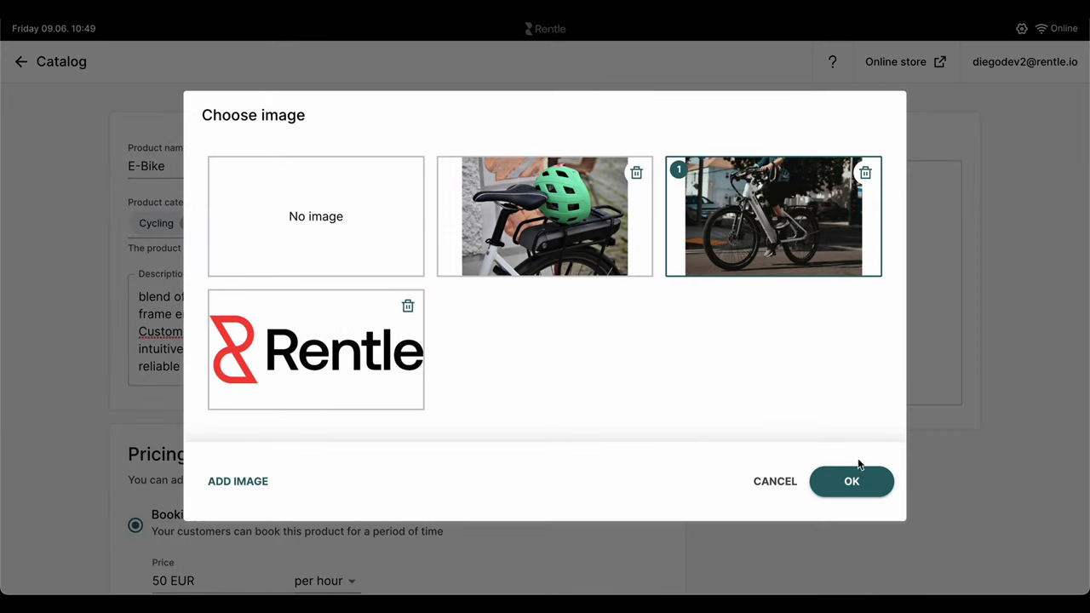
left_click(847, 483)
scroll(975, 226, "up", 3)
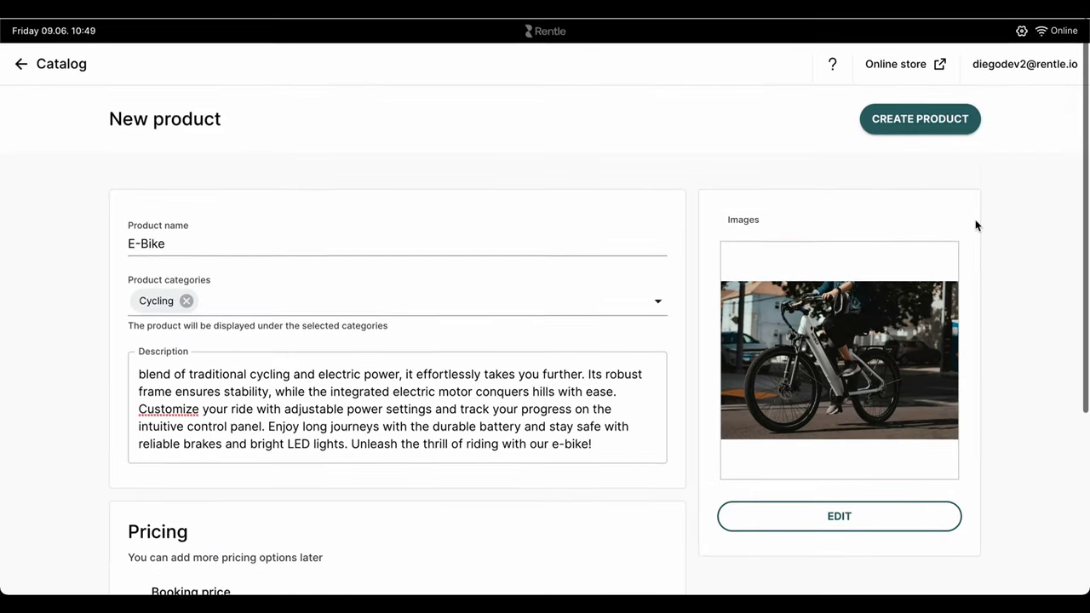
Step: Create the E-Bike product and save its status as Public
left_click(895, 120)
left_click(799, 322)
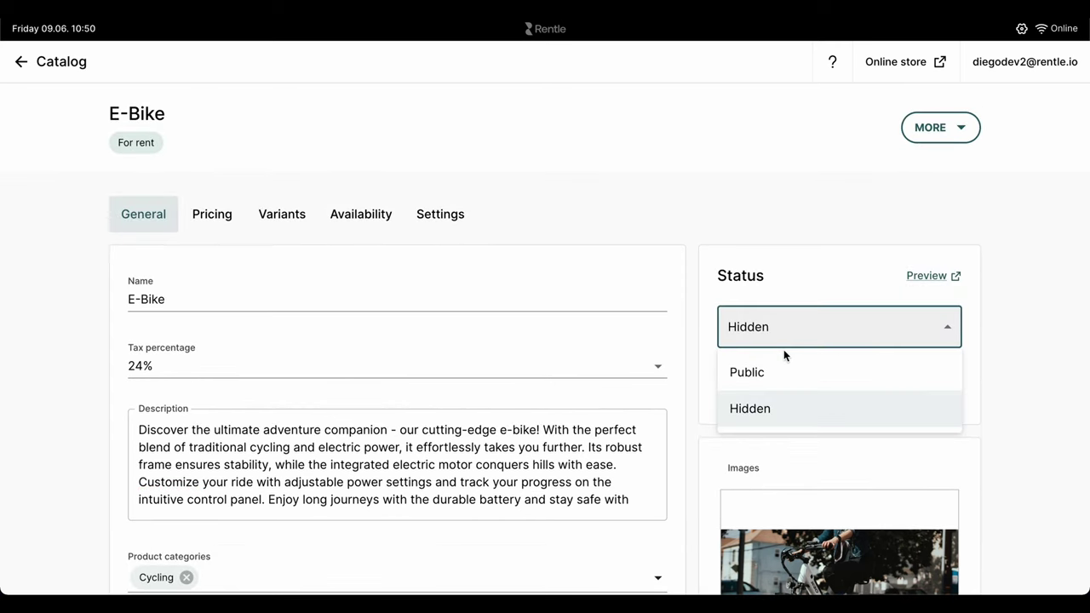
left_click(775, 370)
left_click(937, 64)
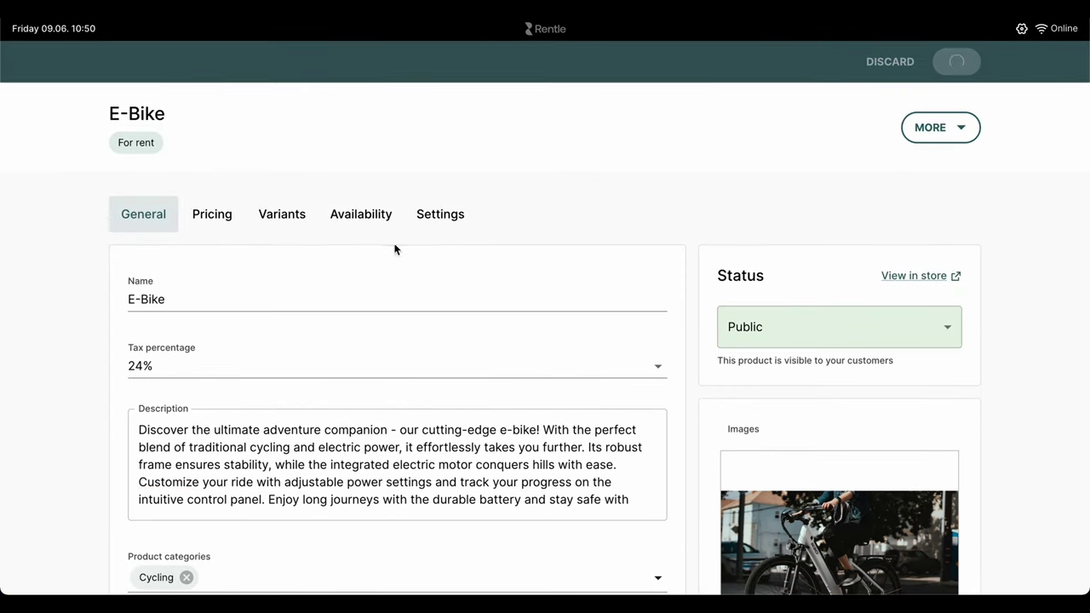
Step: Turn on both Subscriptions and Sales pricing for the E-Bike
left_click(217, 218)
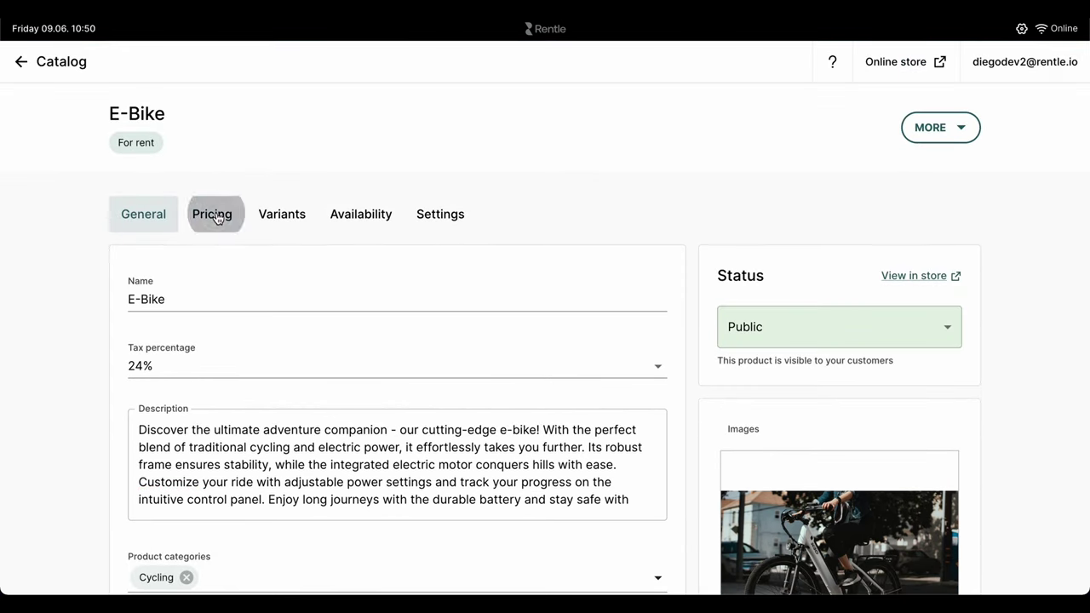
scroll(275, 317, "down", 1)
left_click(230, 201)
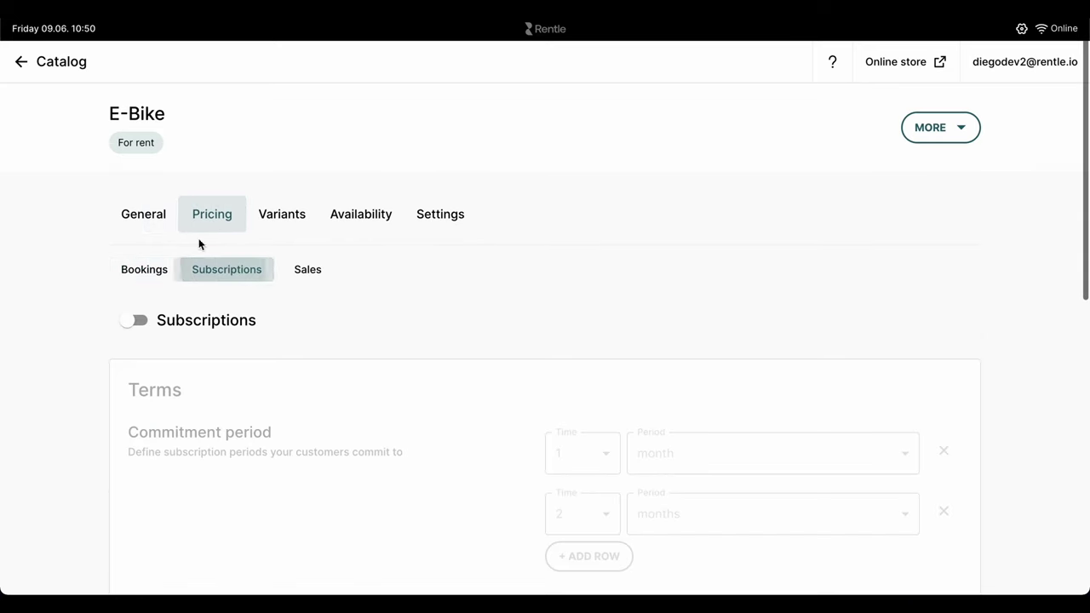
left_click(135, 319)
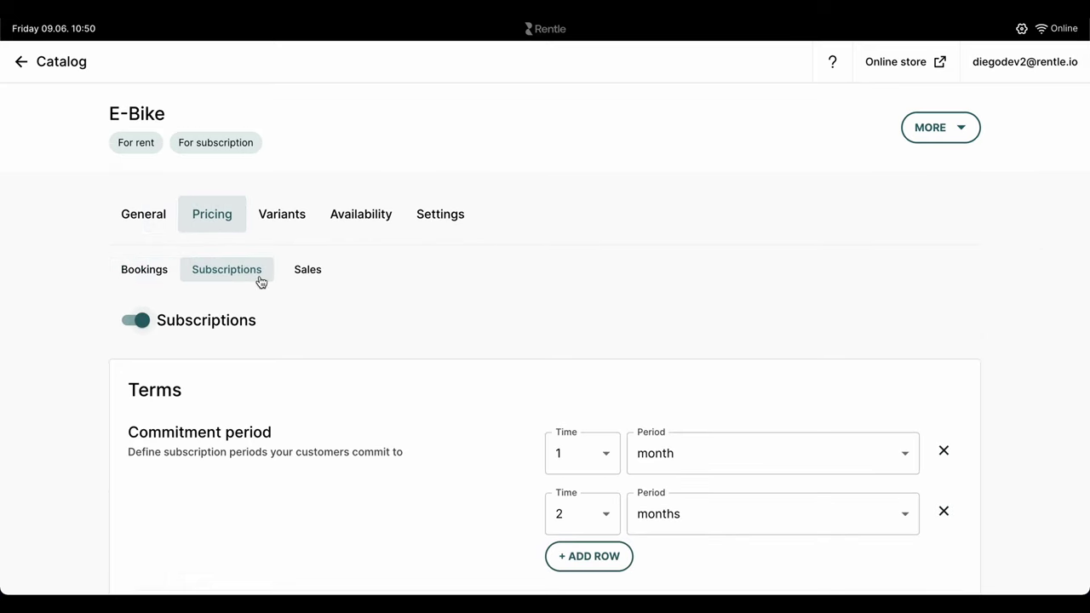
left_click(308, 270)
left_click(136, 319)
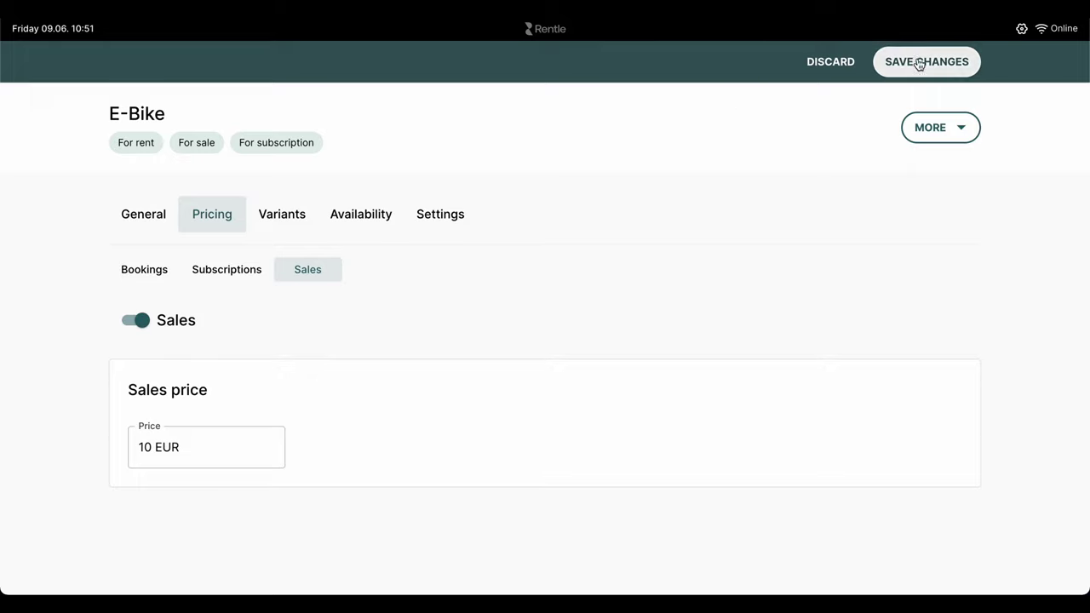
Step: Review the Bookings pricing table and scroll down to the Variants section
left_click(144, 269)
scroll(341, 333, "down", 5)
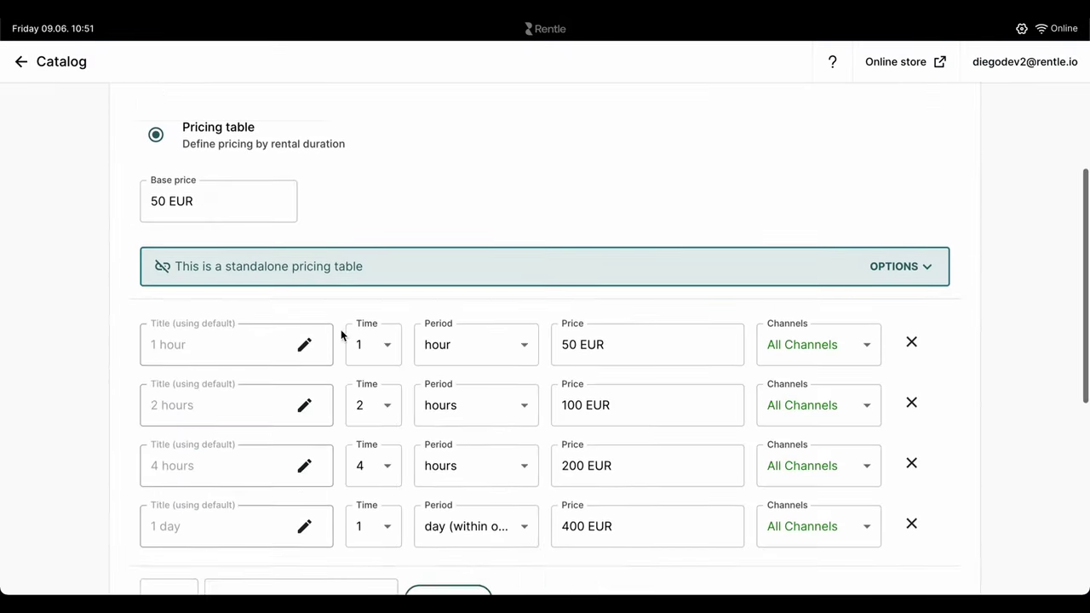
scroll(341, 335, "down", 2)
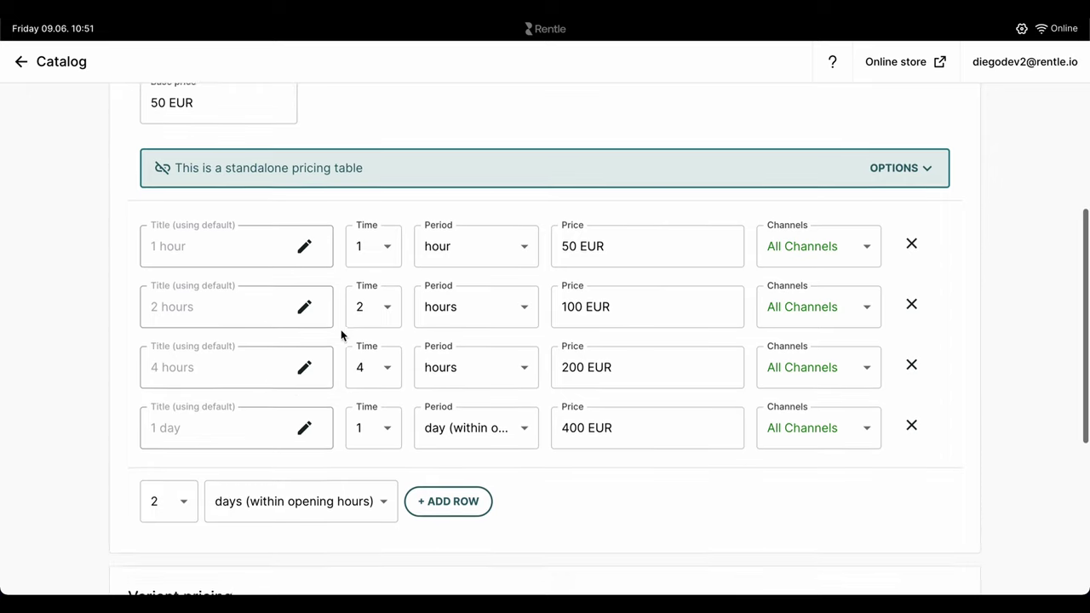
scroll(341, 335, "down", 2)
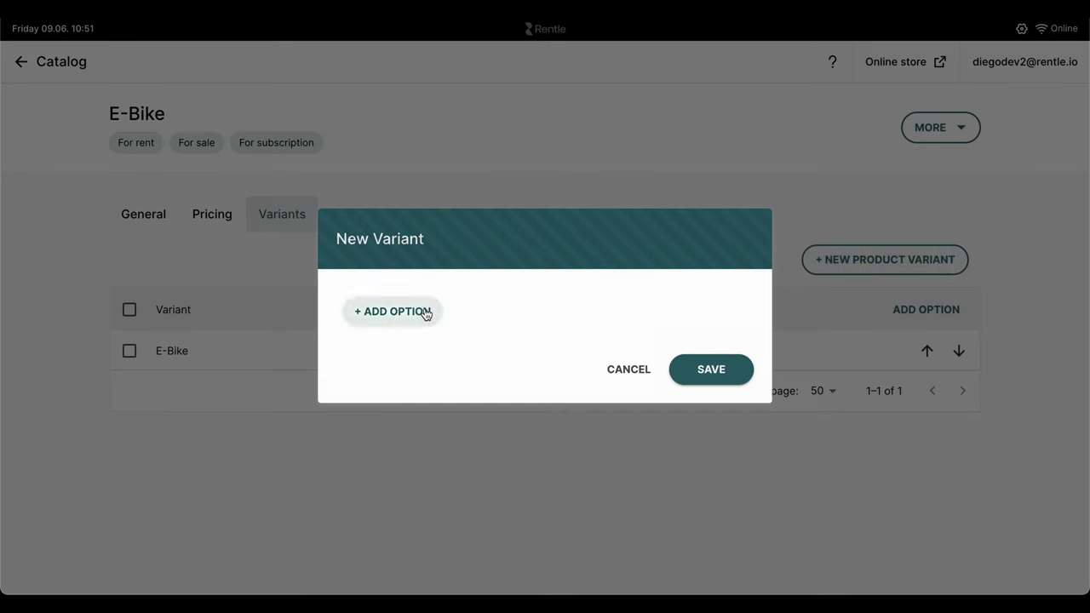
Step: Add a Size option with Small and Medium variants and save the changes
left_click(422, 312)
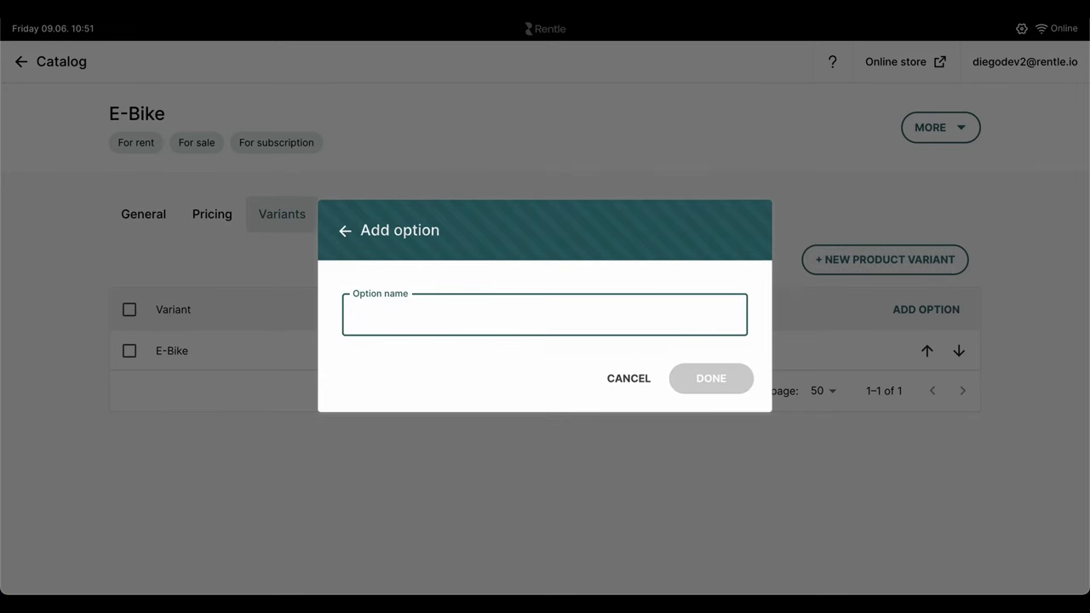
type("Size")
left_click(721, 378)
type("Small")
left_click(712, 397)
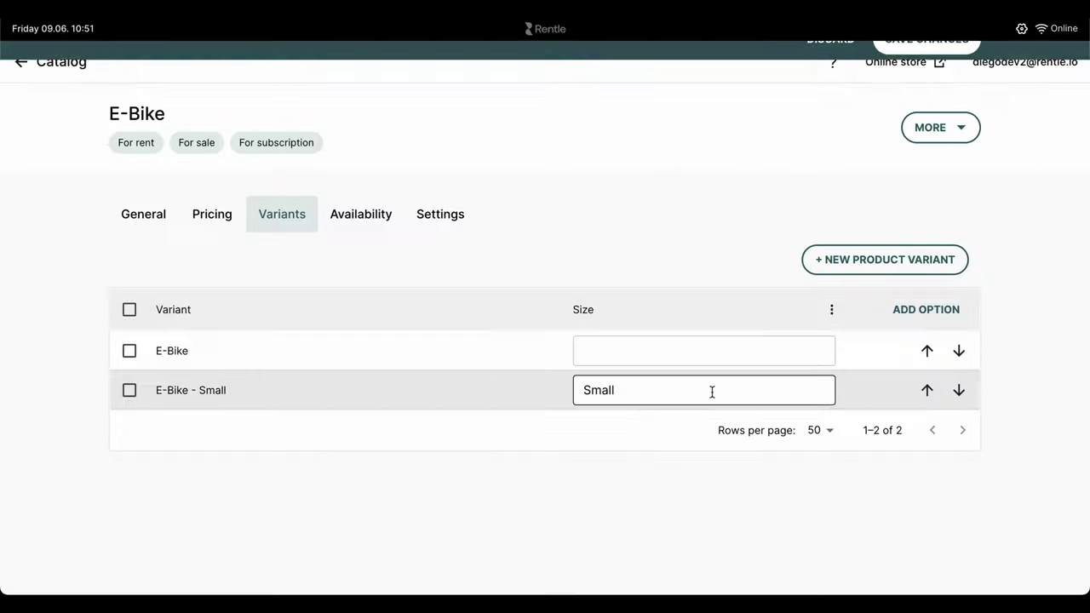
left_click(927, 390)
left_click(713, 401)
type("Medium")
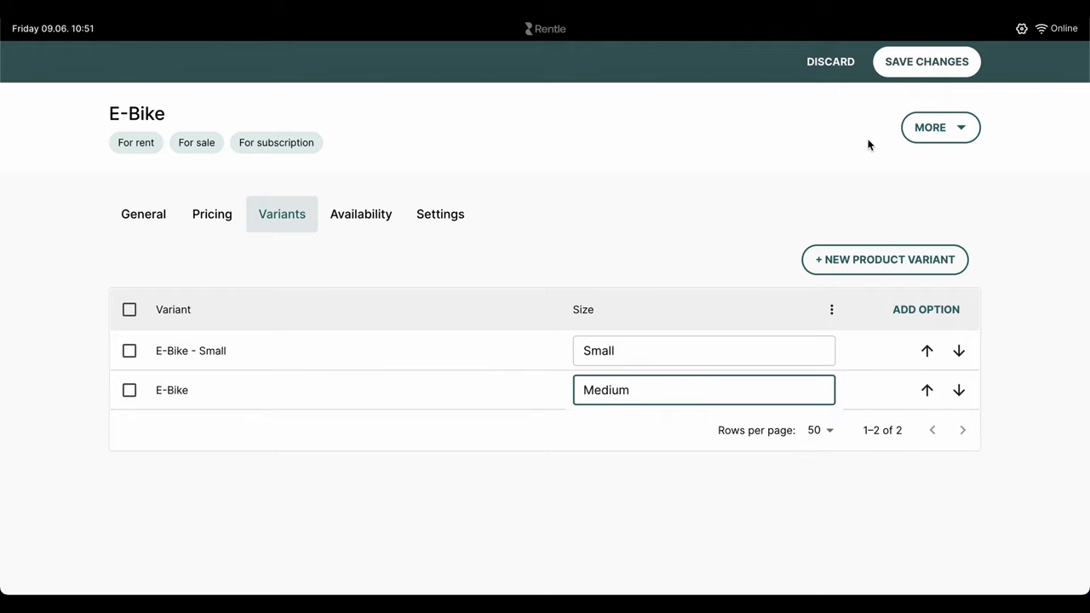
left_click(917, 53)
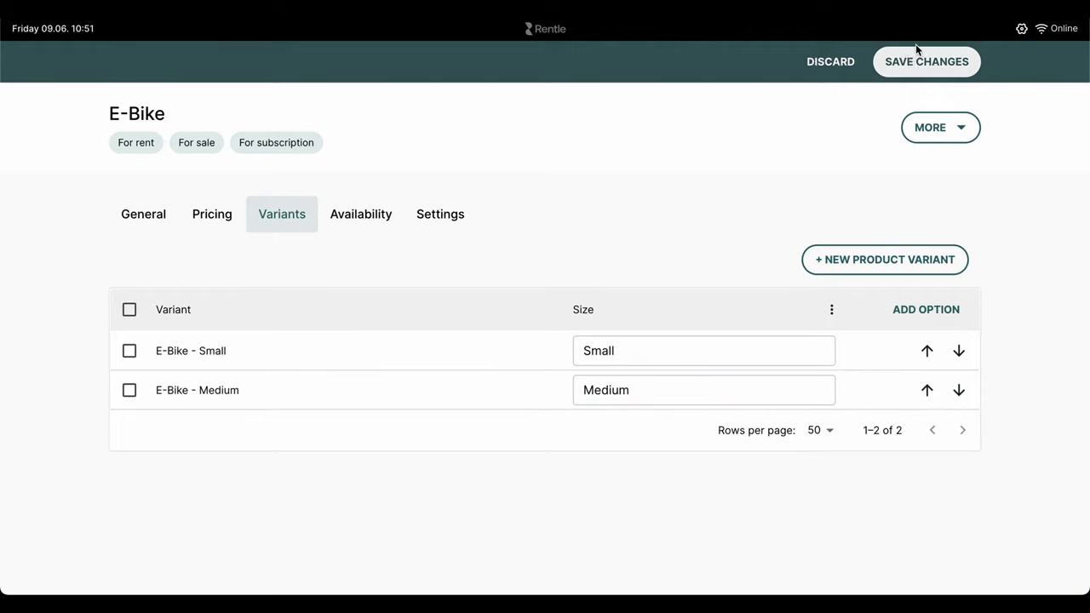
Step: Review variant pricing and begin a price increase for the Medium variant
left_click(220, 219)
scroll(272, 356, "down", 10)
left_click(346, 410)
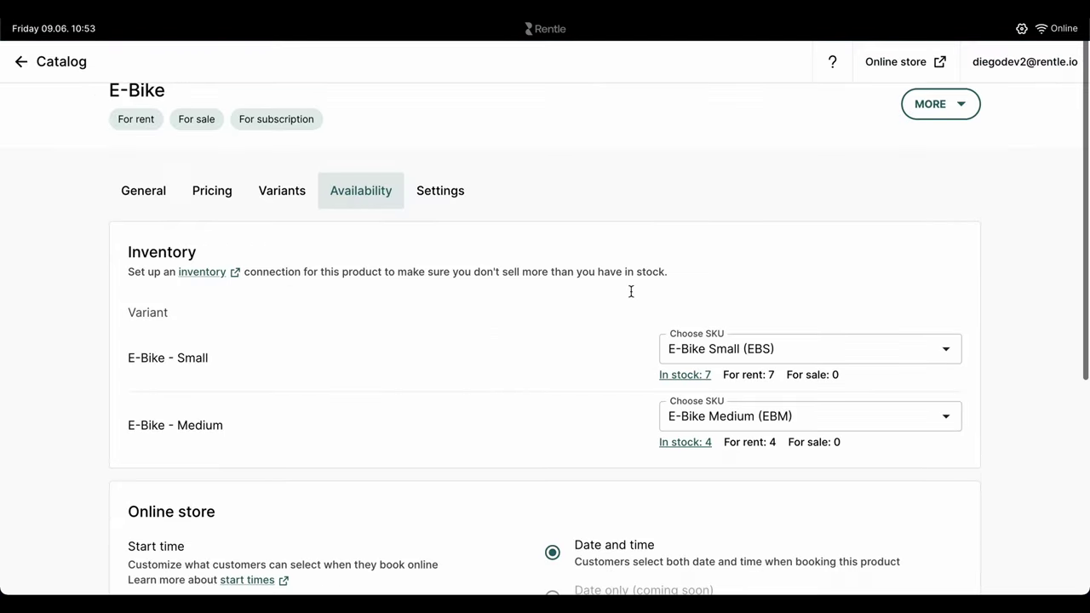
Step: Switch the E-Bike's booking start-time rule to custom start times
scroll(631, 290, "down", 3)
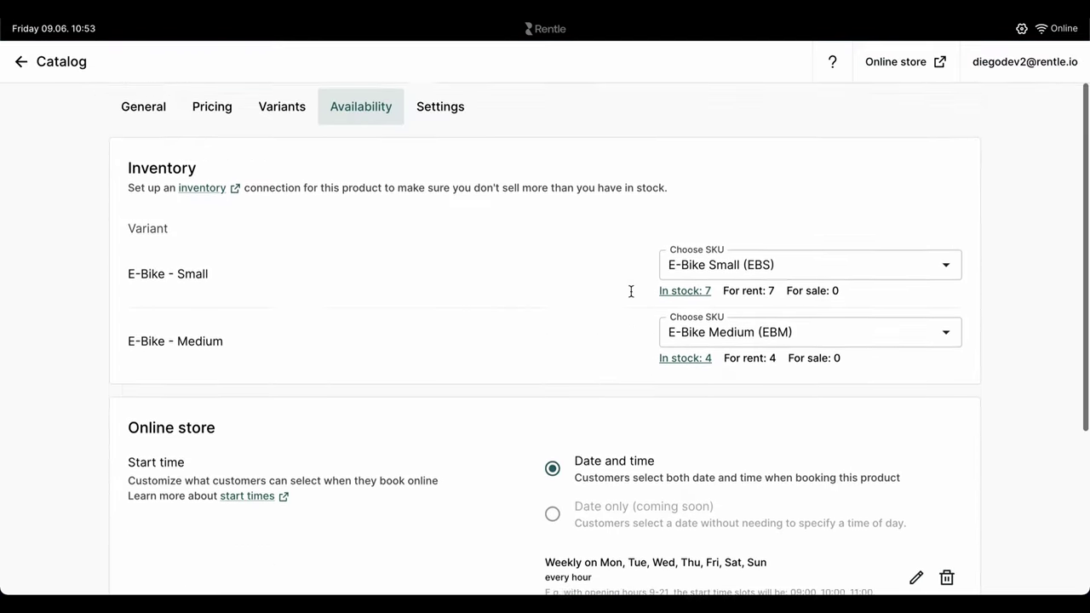
scroll(632, 296, "down", 1)
left_click(917, 375)
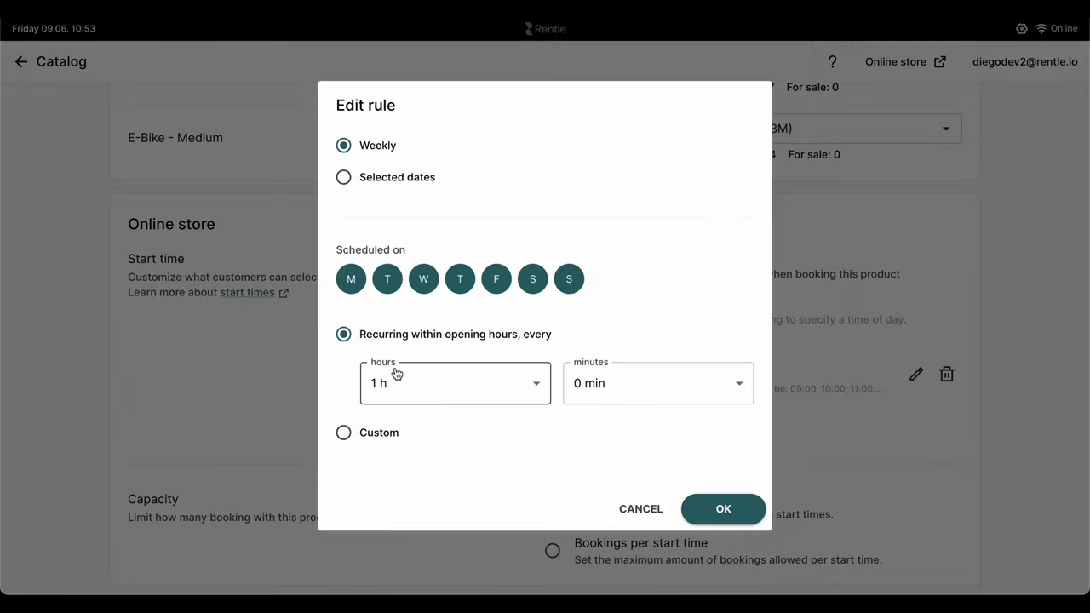
left_click(345, 433)
Step: Choose 09:00 and 12:00 as start times and limit bookings per start time
left_click(426, 405)
scroll(441, 333, "down", 15)
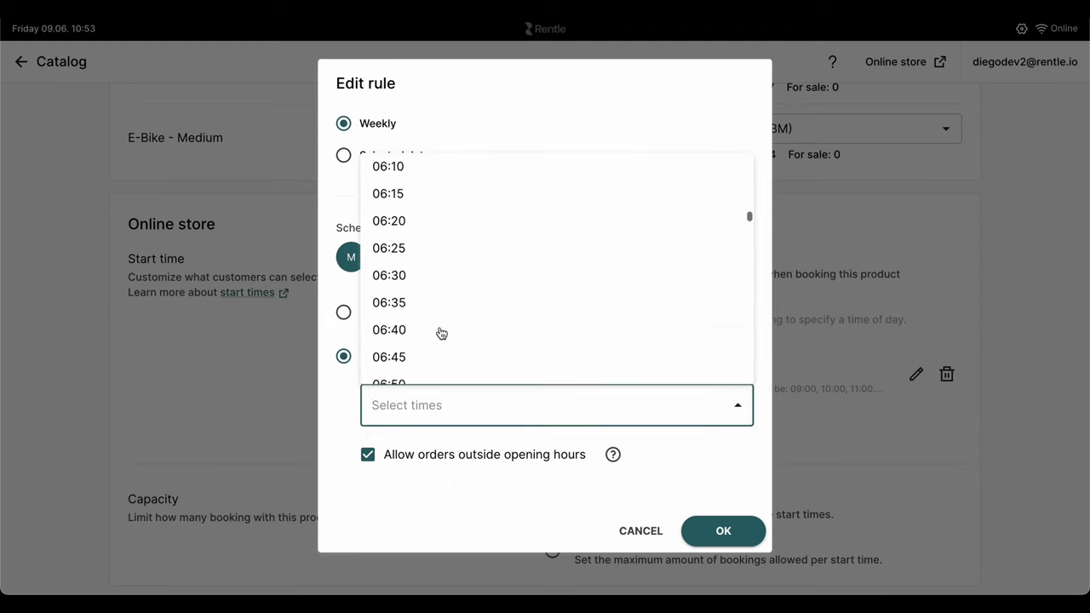
scroll(439, 333, "down", 8)
left_click(423, 329)
scroll(458, 324, "down", 2)
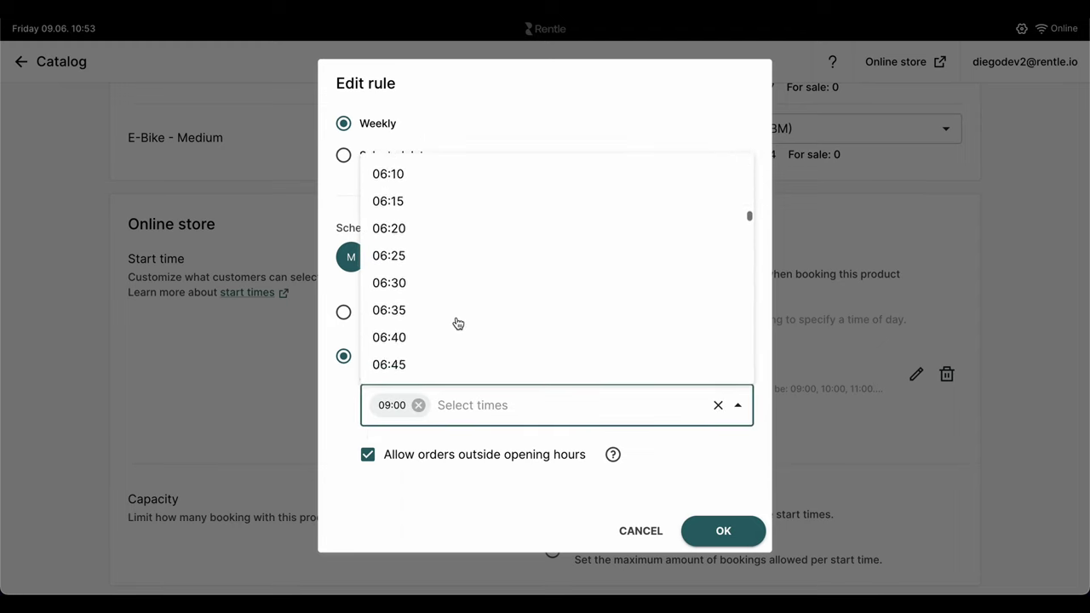
scroll(453, 325, "down", 13)
left_click(441, 333)
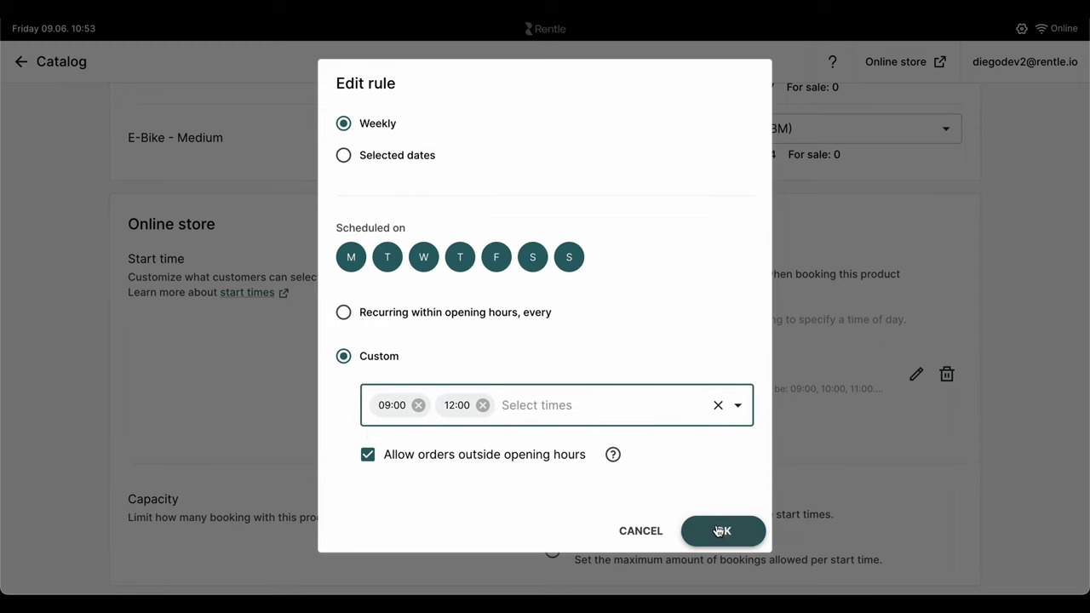
left_click(719, 531)
scroll(554, 486, "down", 1)
left_click(553, 487)
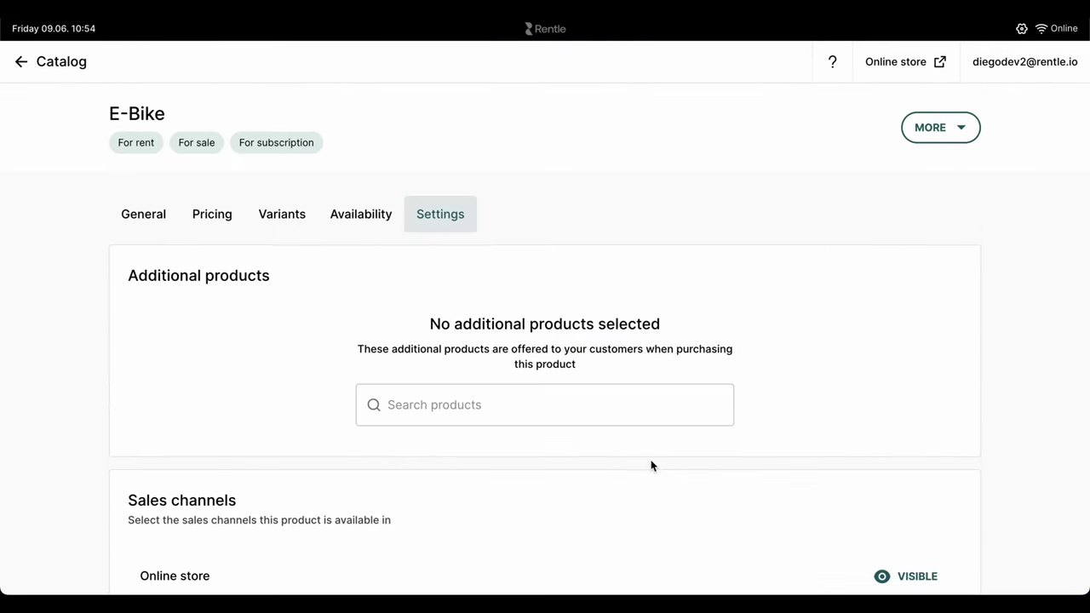
Step: Add the Helmet as an additional product offered with the E-Bike
left_click(538, 404)
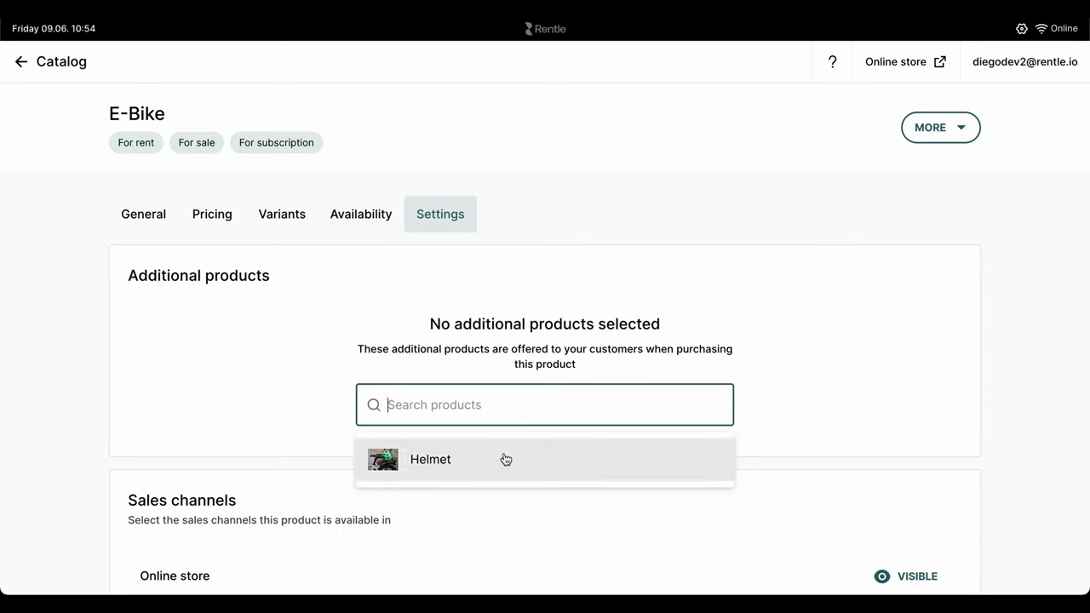
left_click(504, 458)
scroll(743, 373, "down", 3)
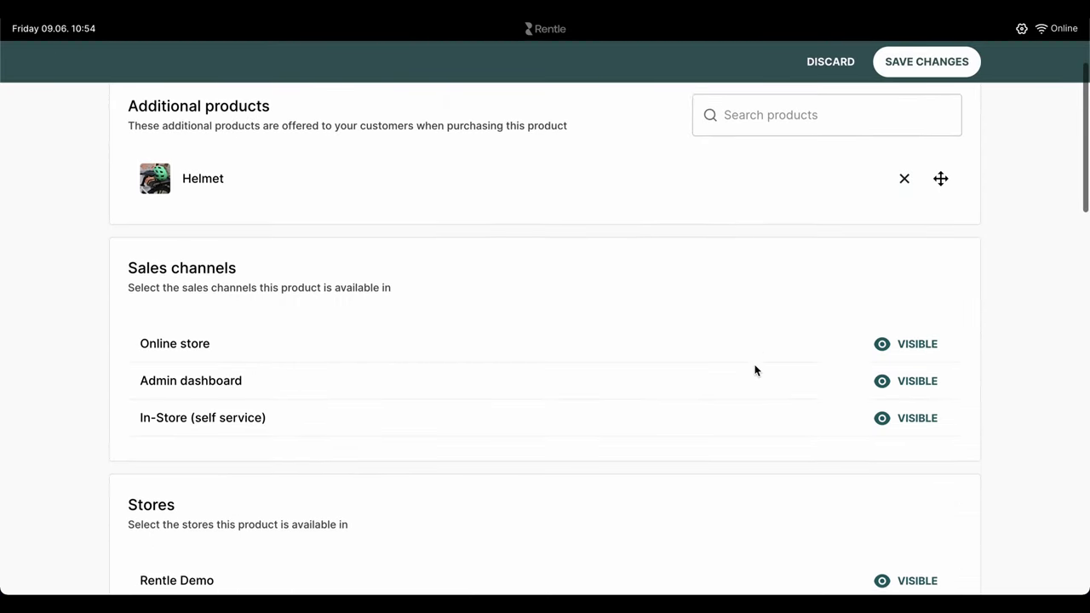
scroll(754, 371, "down", 5)
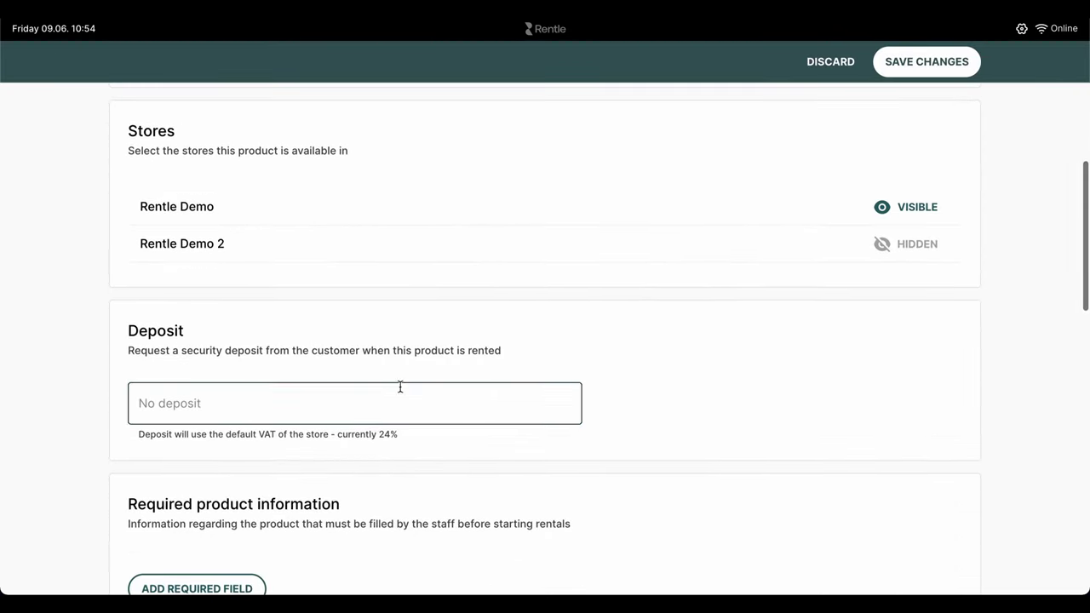
Step: Require a 200 EUR security deposit
left_click(396, 391)
left_click(748, 383)
scroll(748, 384, "down", 9)
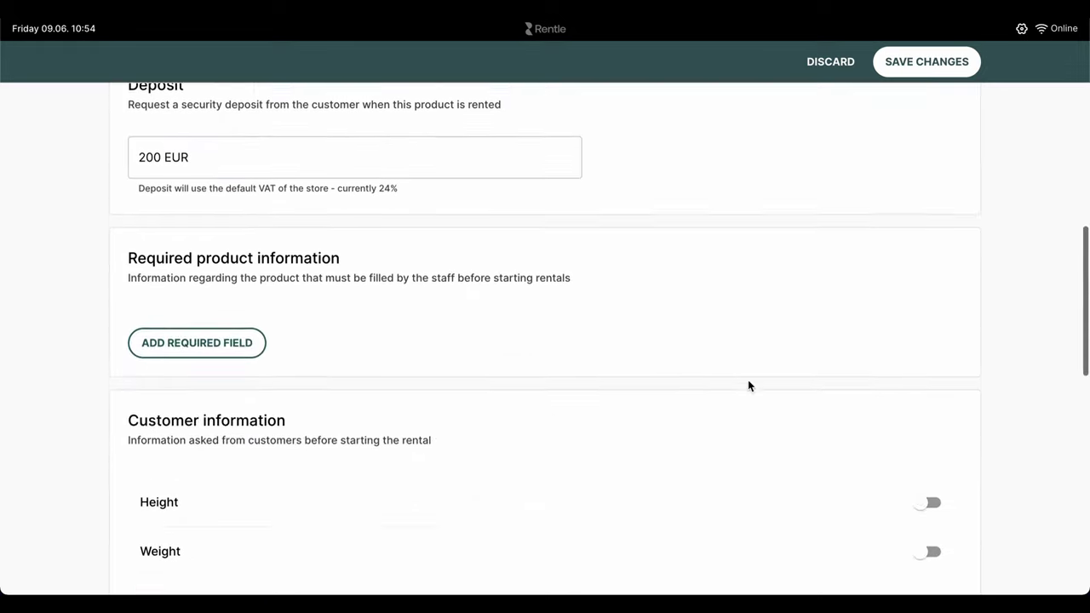
scroll(749, 386, "down", 2)
Step: Require reservations at least 1 day before, by 18:00
left_click(243, 320)
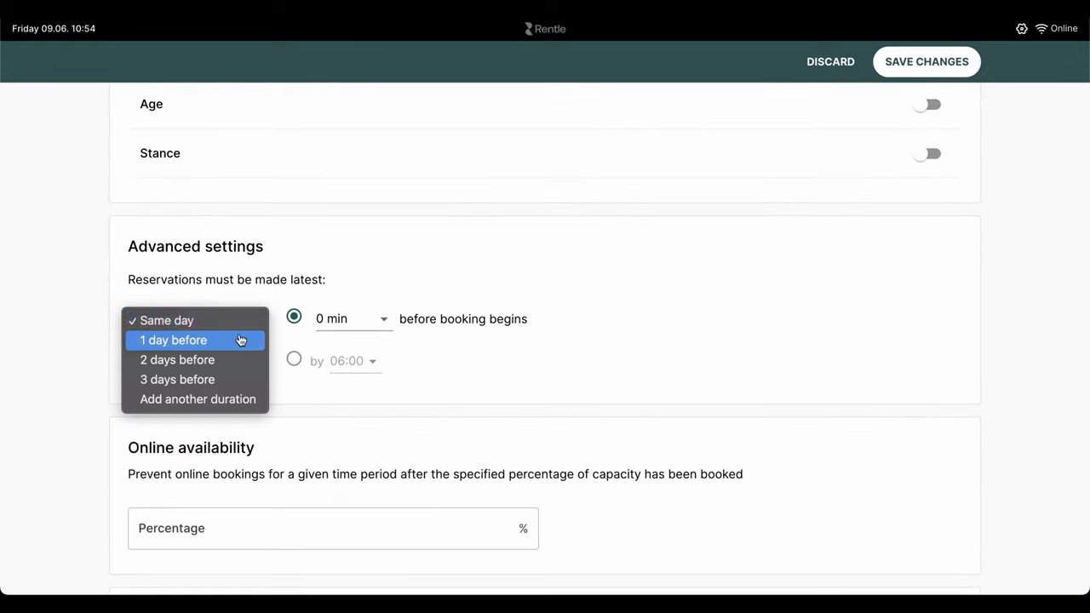
left_click(244, 341)
left_click(354, 361)
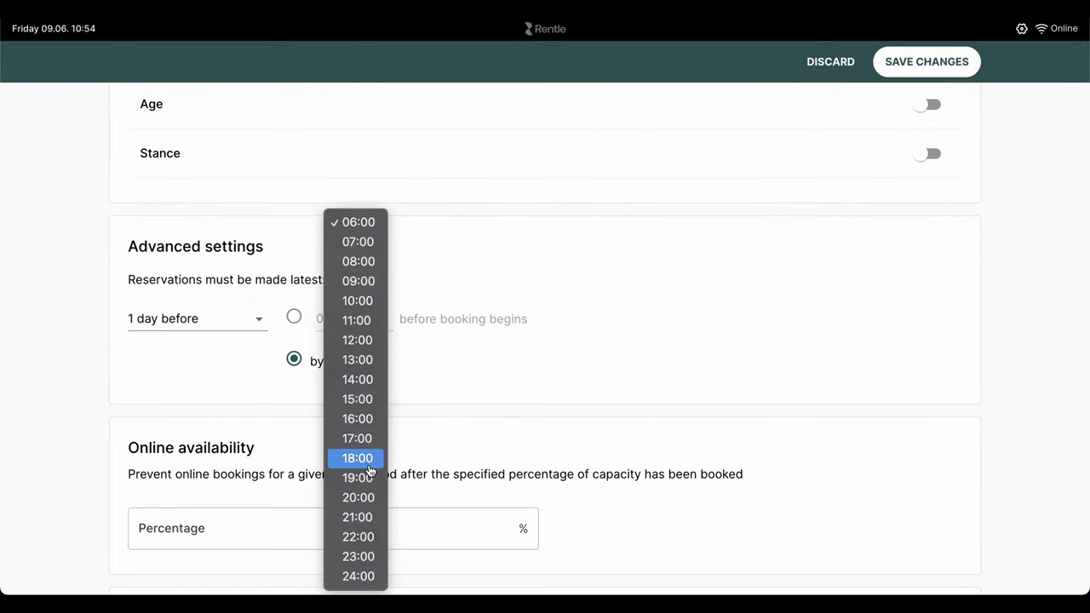
left_click(399, 451)
scroll(585, 362, "down", 5)
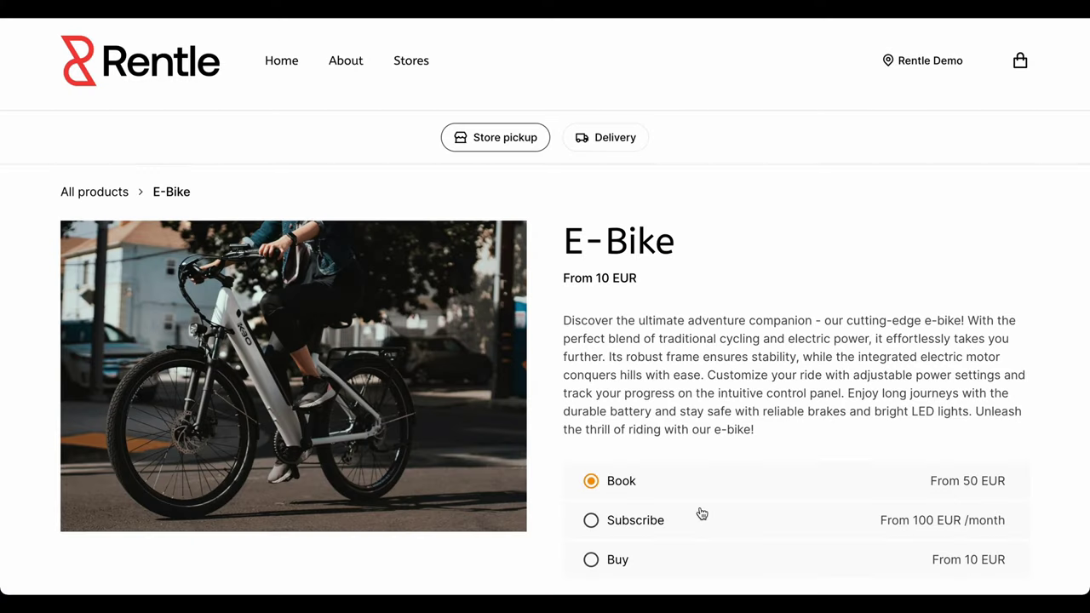
Step: Book a Small E-Bike for 2 hours on Saturday 10 June and add it to the cart
scroll(703, 477, "down", 6)
left_click(592, 149)
left_click(669, 331)
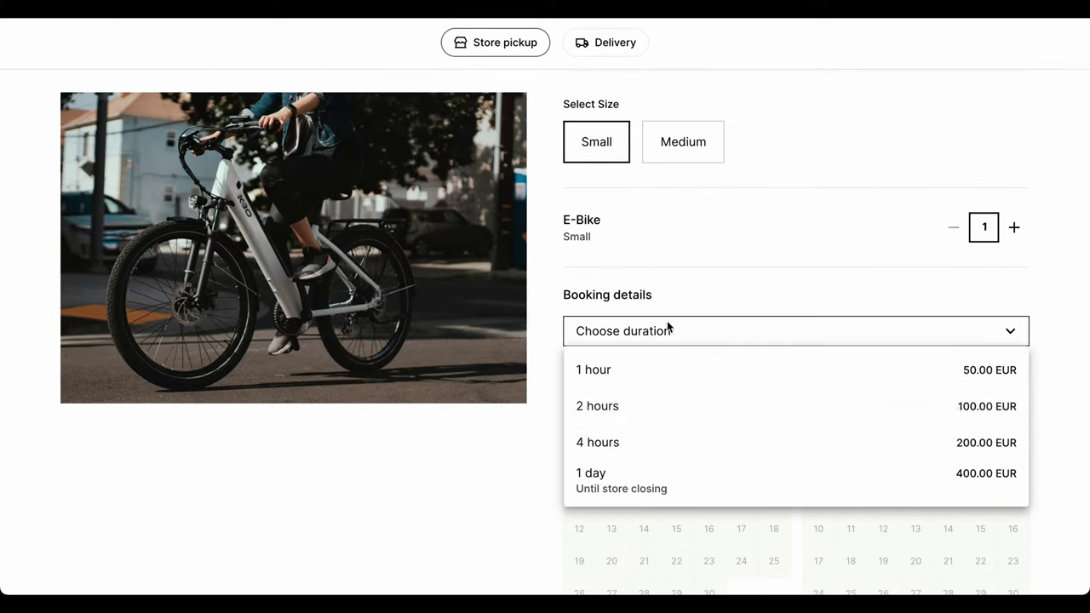
left_click(653, 406)
scroll(653, 399, "down", 3)
left_click(740, 307)
scroll(743, 383, "down", 1)
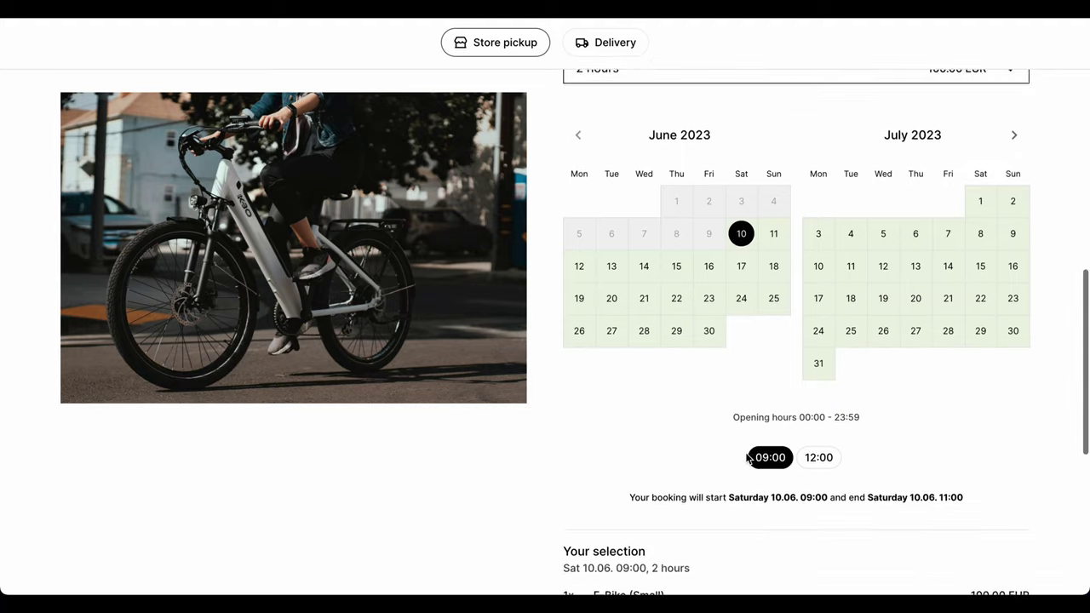
scroll(747, 456, "down", 4)
left_click(735, 477)
Step: Add the recommended Helmet, accept the terms and place the 105 EUR storefront order
left_click(247, 204)
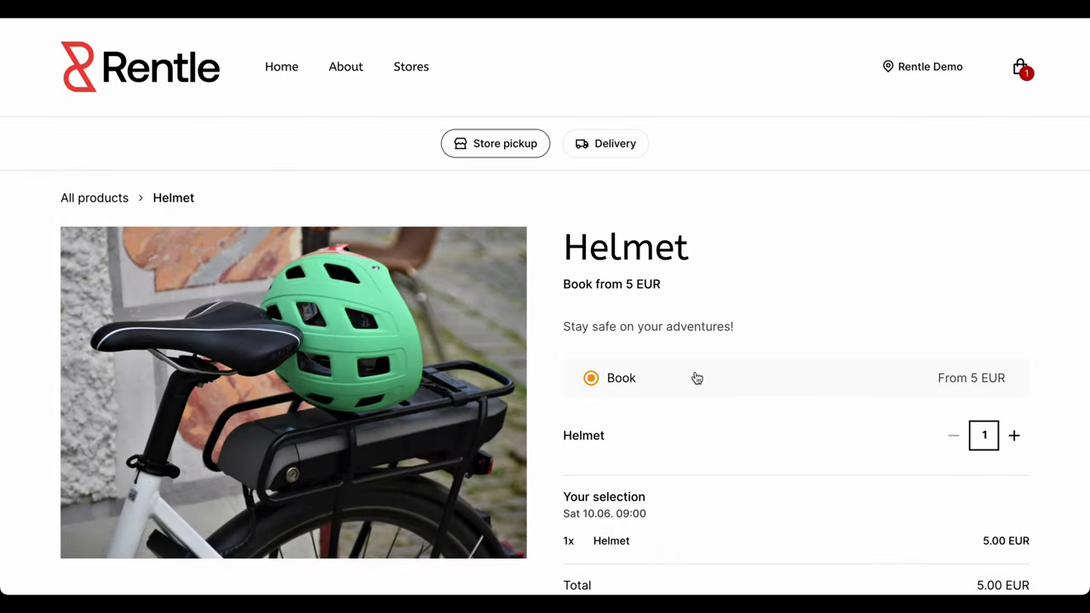
scroll(694, 378, "down", 4)
scroll(701, 363, "up", 3)
left_click(771, 559)
left_click(773, 504)
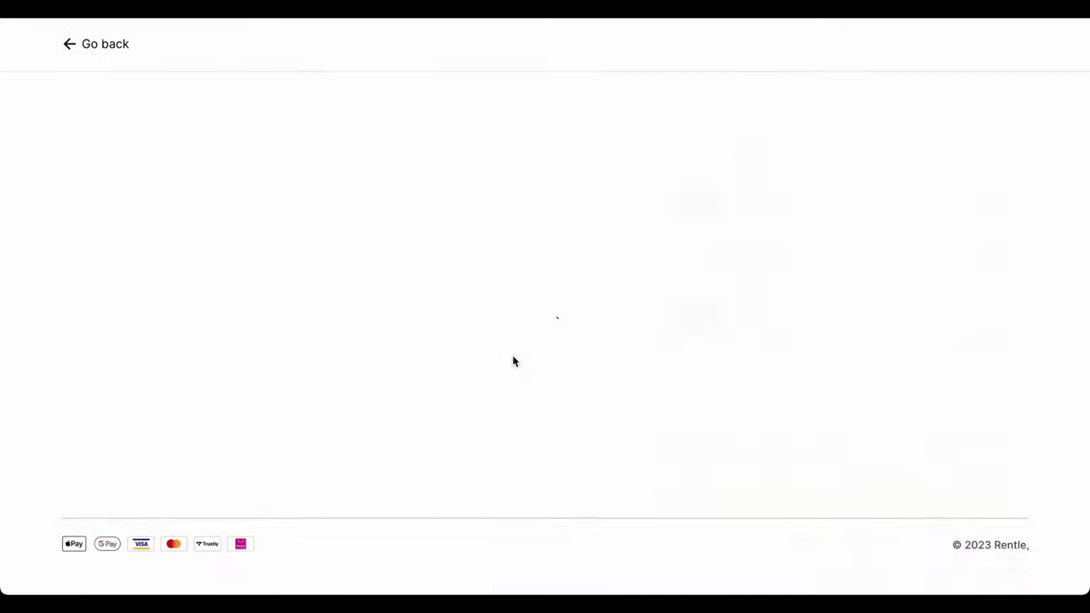
scroll(270, 316, "down", 2)
left_click(80, 305)
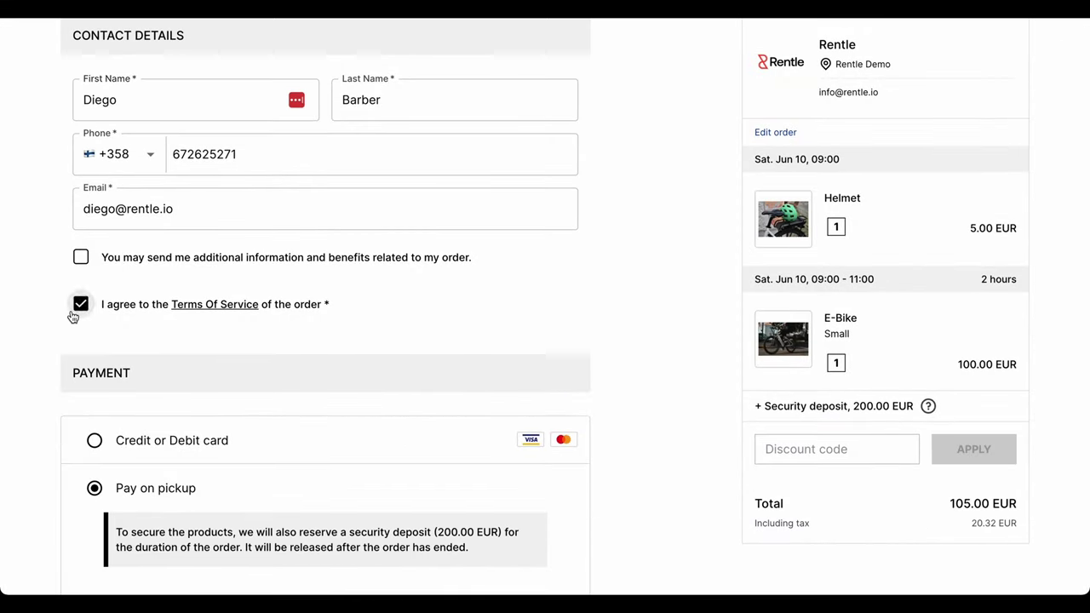
scroll(80, 311, "down", 3)
left_click(202, 549)
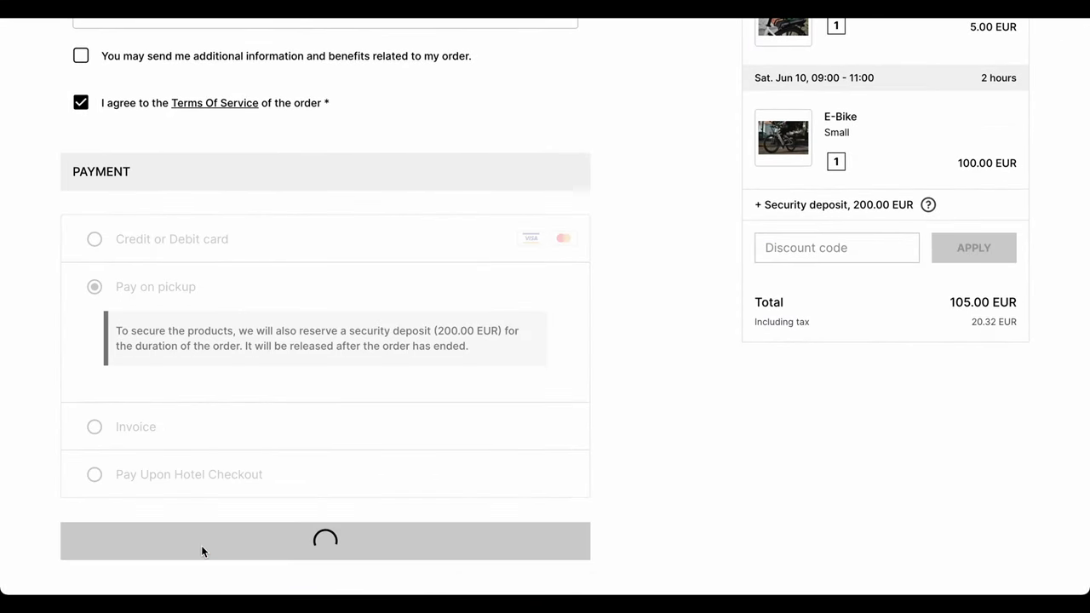
Step: Start an admin reservation on 10 June at 11:00 with one Medium E-Bike
scroll(296, 323, "down", 5)
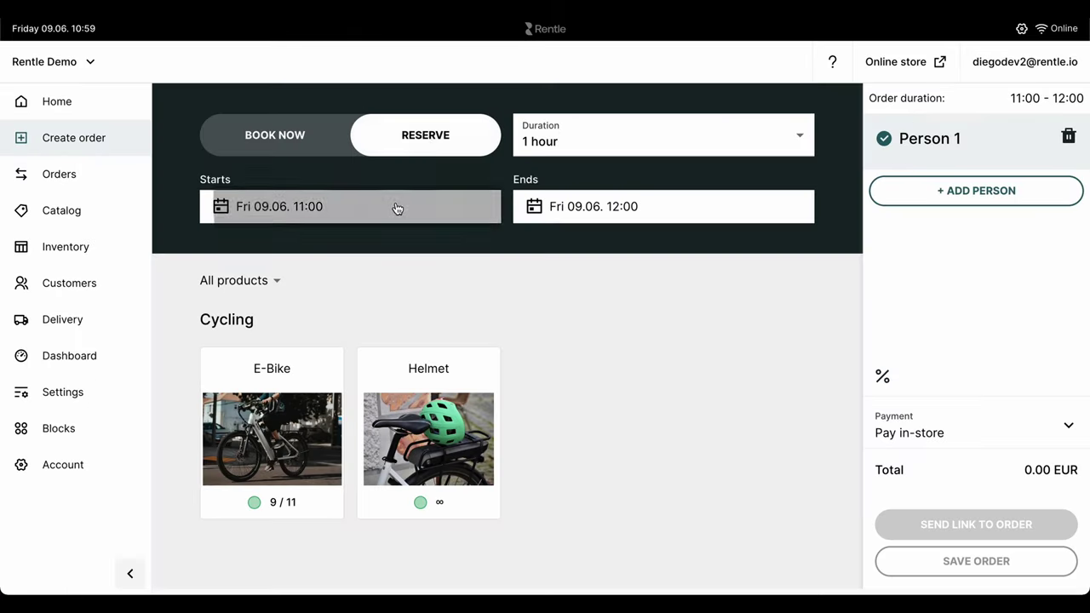
left_click(397, 207)
left_click(352, 398)
left_click(1018, 190)
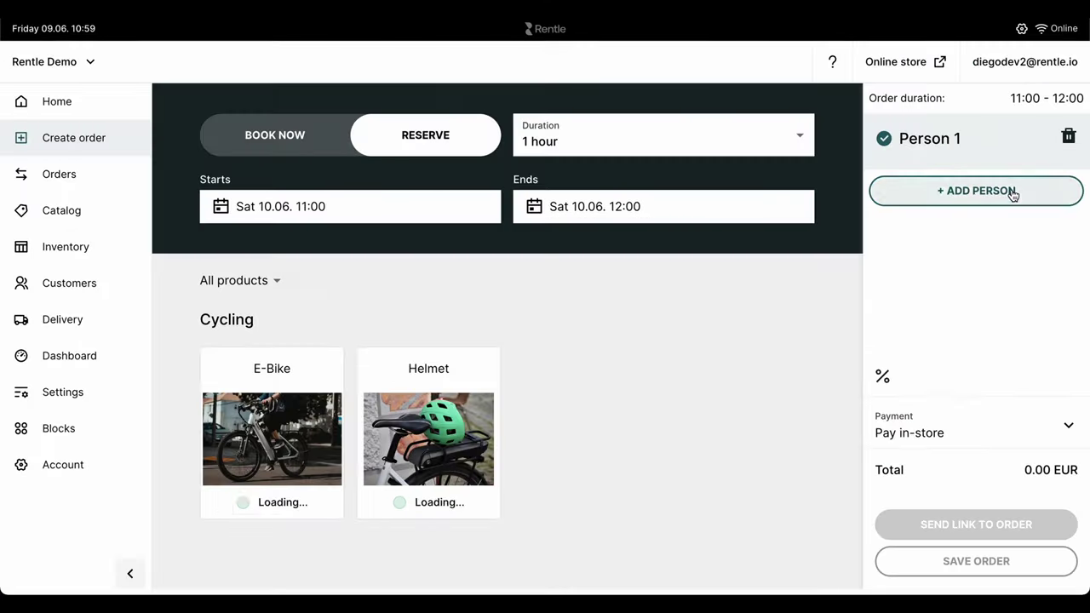
left_click(322, 441)
left_click(613, 214)
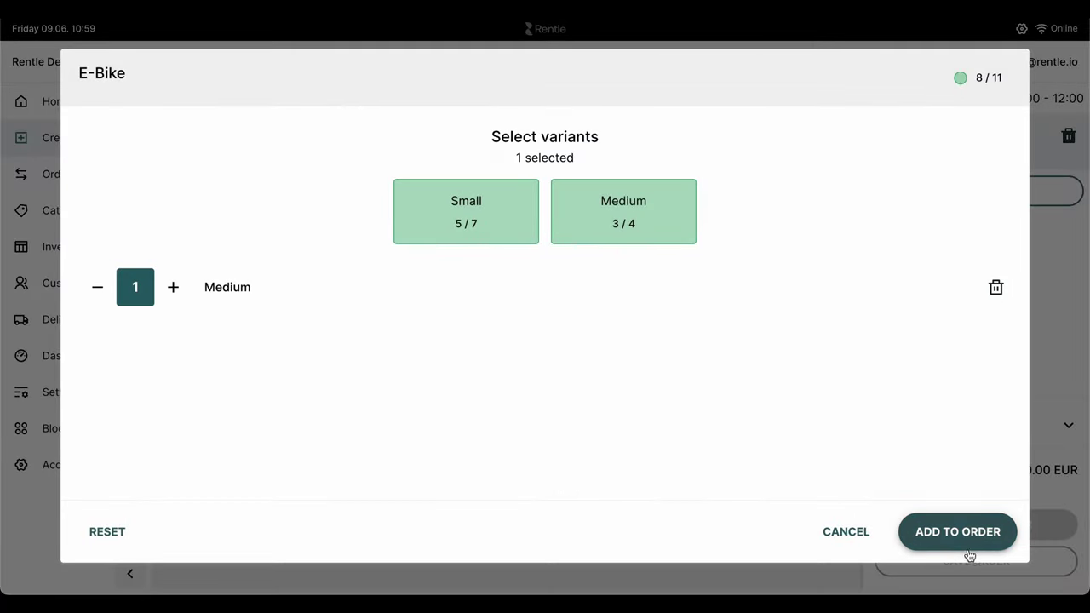
left_click(967, 554)
left_click(965, 528)
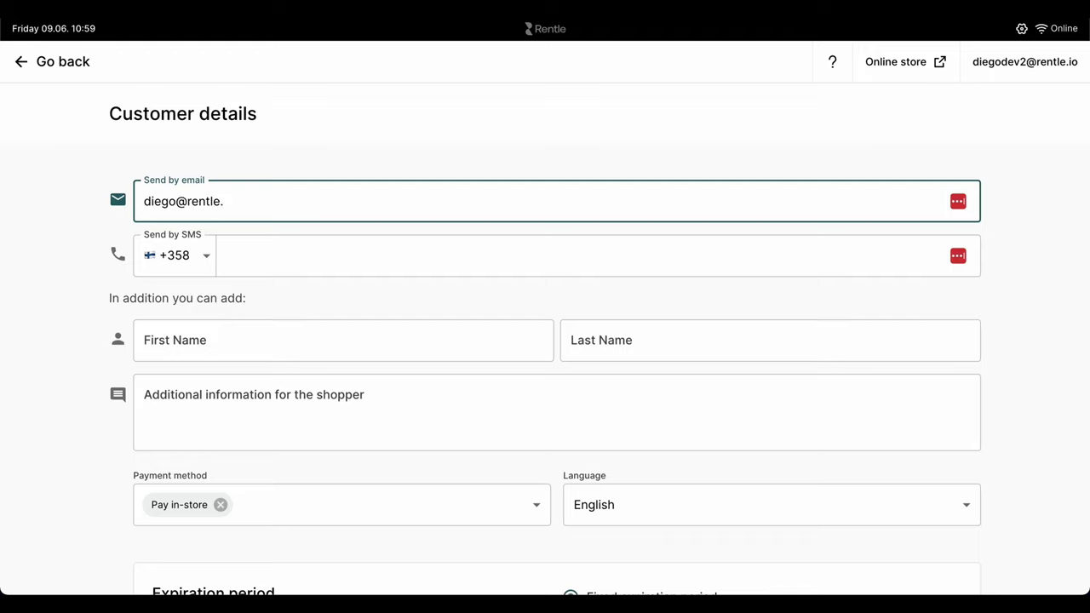
Step: Send the order link and begin completing it as the shopper, accepting the booked products
scroll(502, 358, "down", 2)
scroll(358, 477, "down", 2)
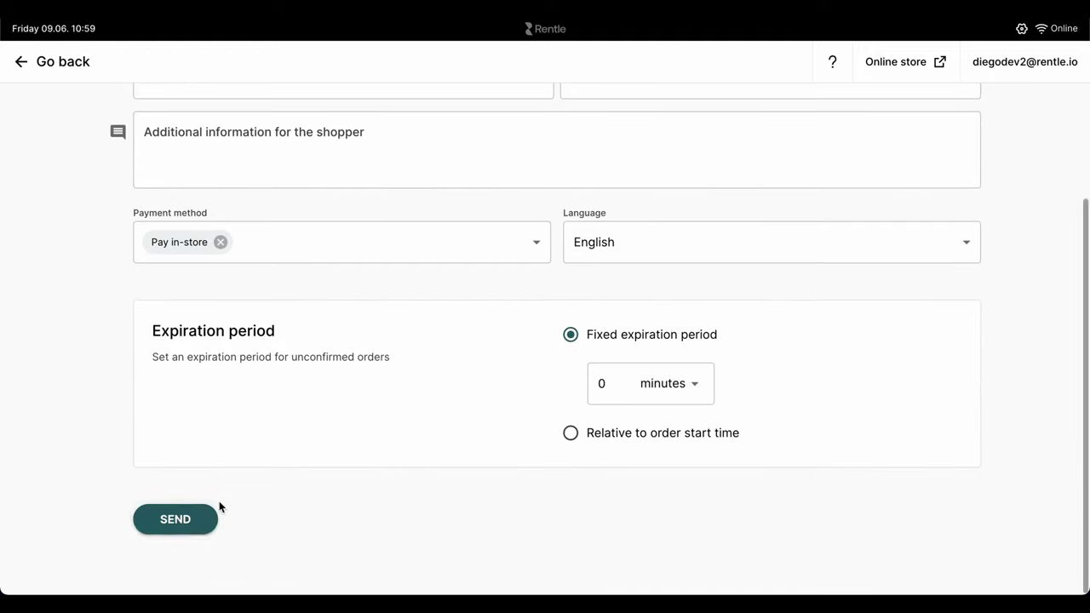
left_click(178, 521)
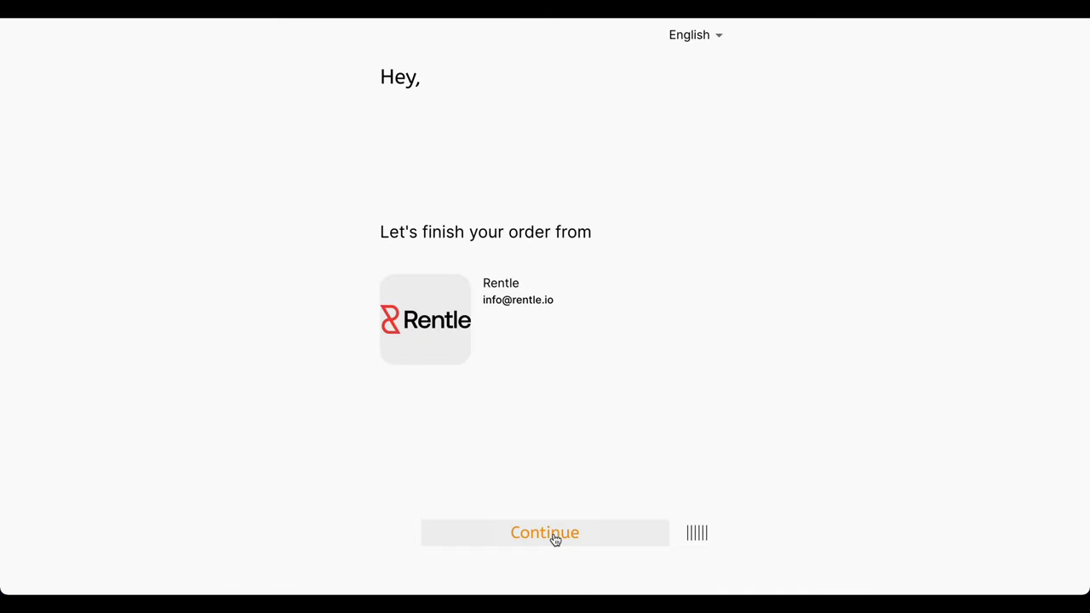
left_click(555, 535)
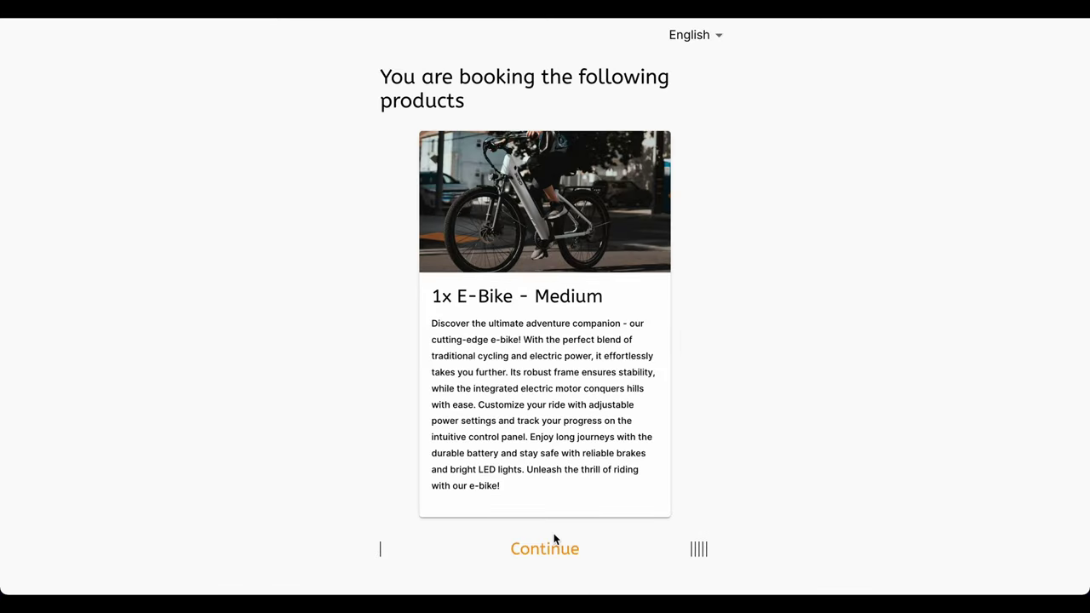
left_click(550, 547)
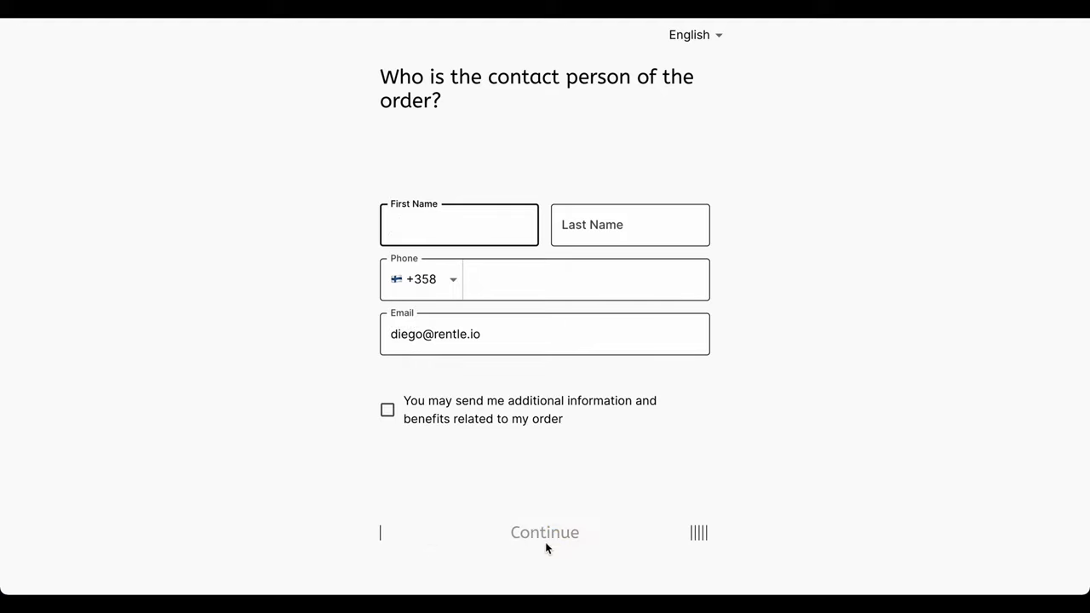
Step: Enter the customer's first name, last name and phone number, opting in to additional information
key("Tab")
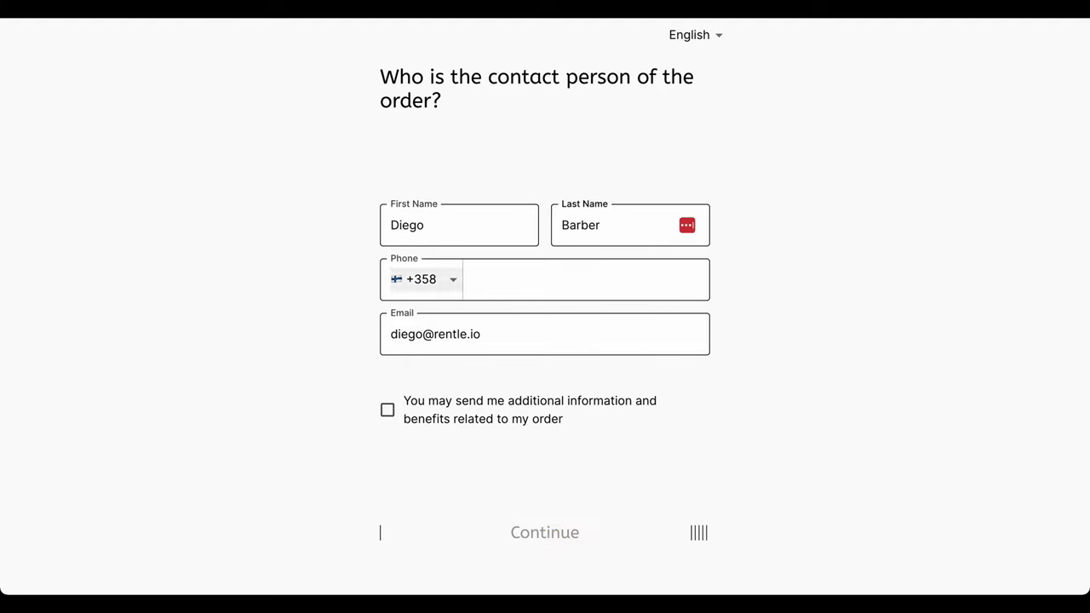
key("Tab")
type("6726")
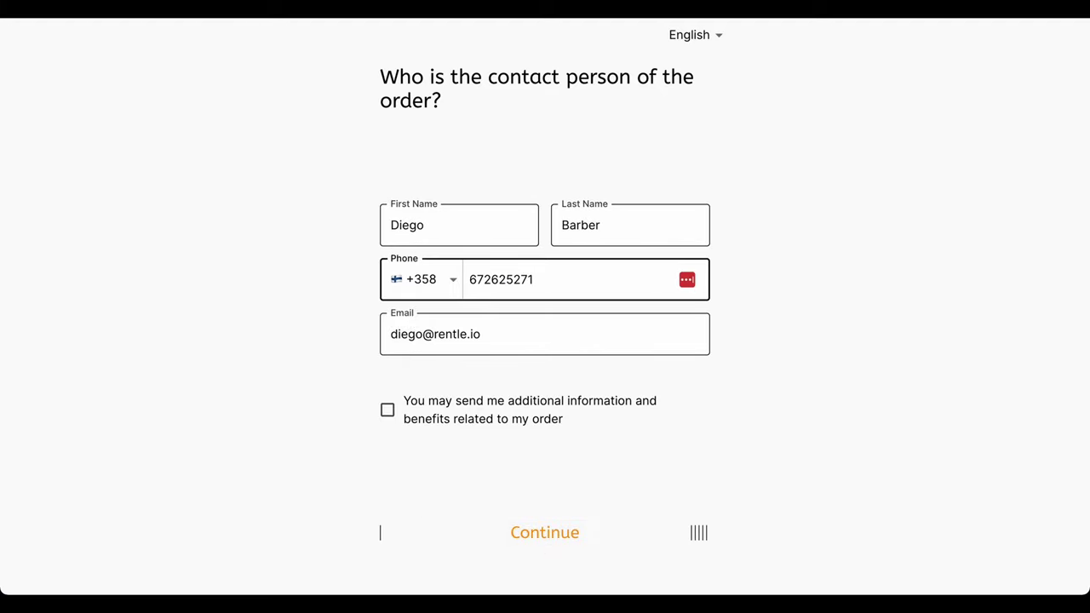
left_click(388, 412)
left_click(502, 535)
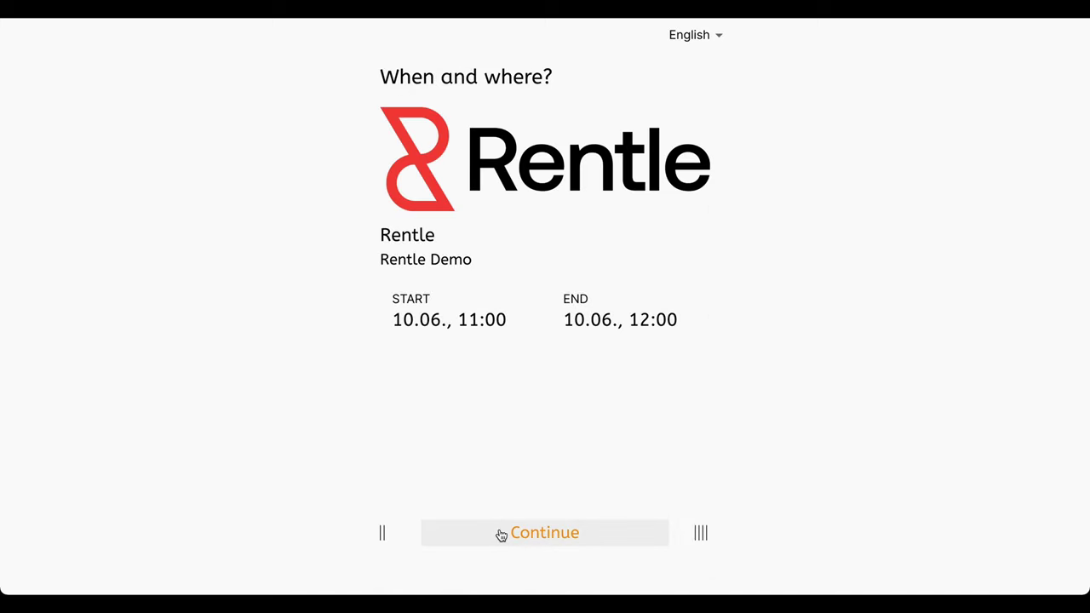
Step: Accept the return terms and 200 EUR deposit, then confirm the 65 EUR order
left_click(502, 535)
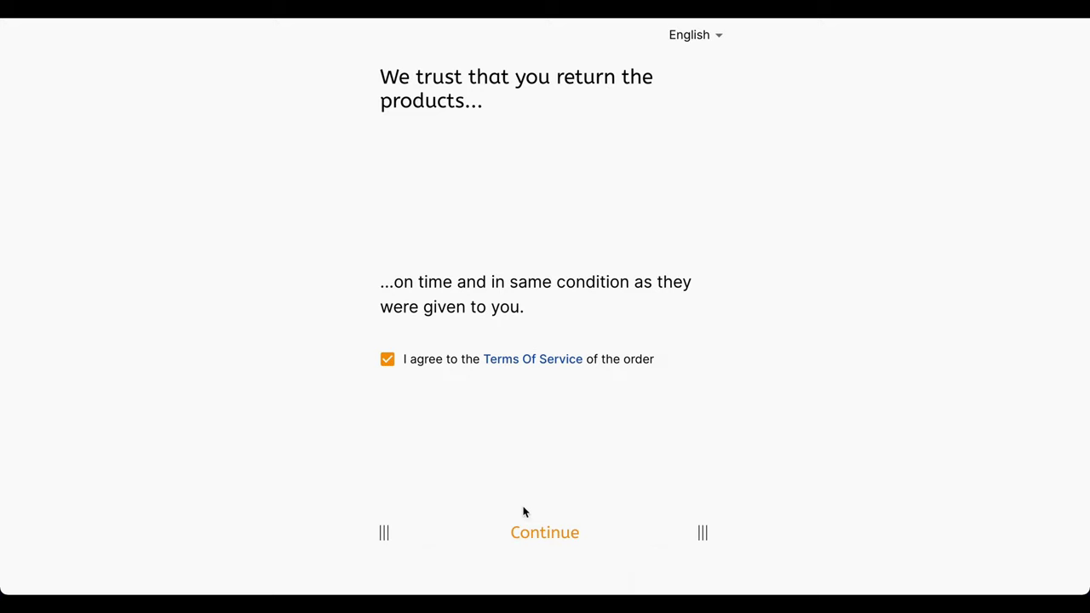
left_click(524, 535)
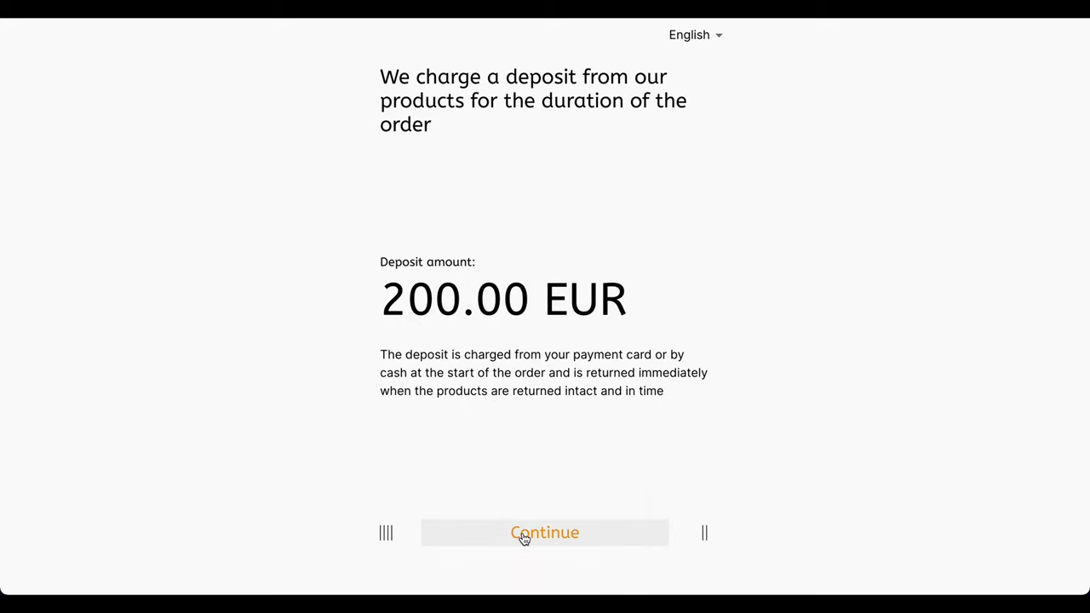
left_click(524, 535)
left_click(524, 535)
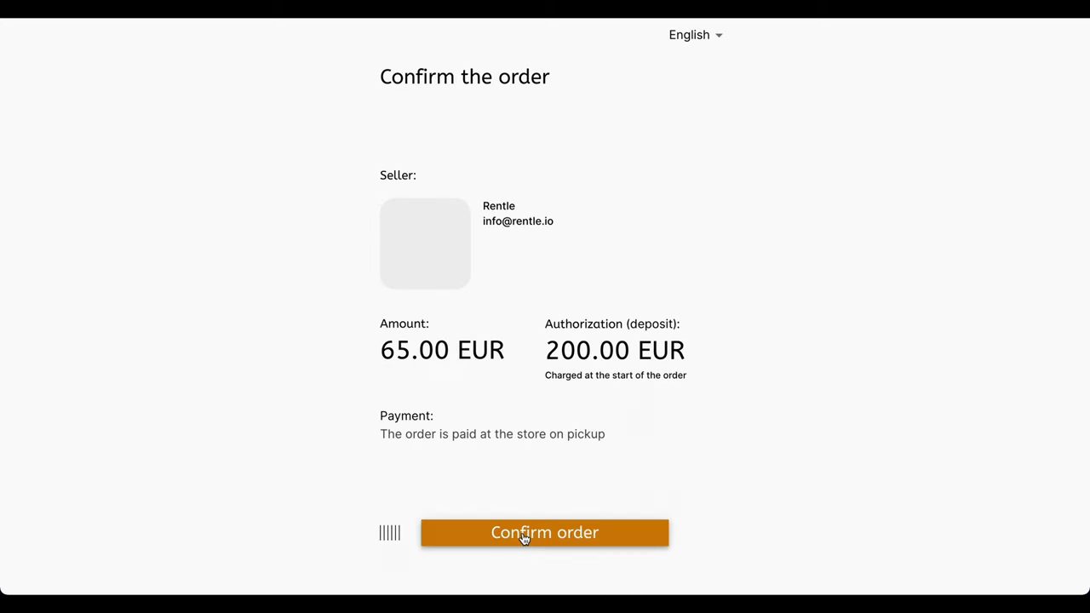
left_click(546, 532)
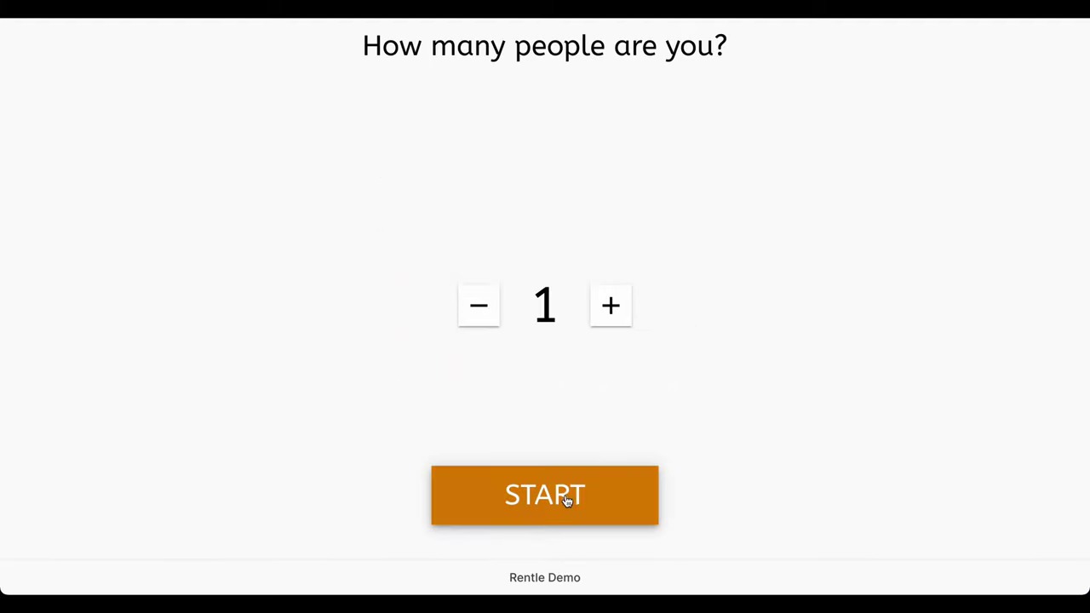
Step: Start a self-service rental for one person and enter the customer's first name
left_click(565, 496)
type("Diego")
key("Tab")
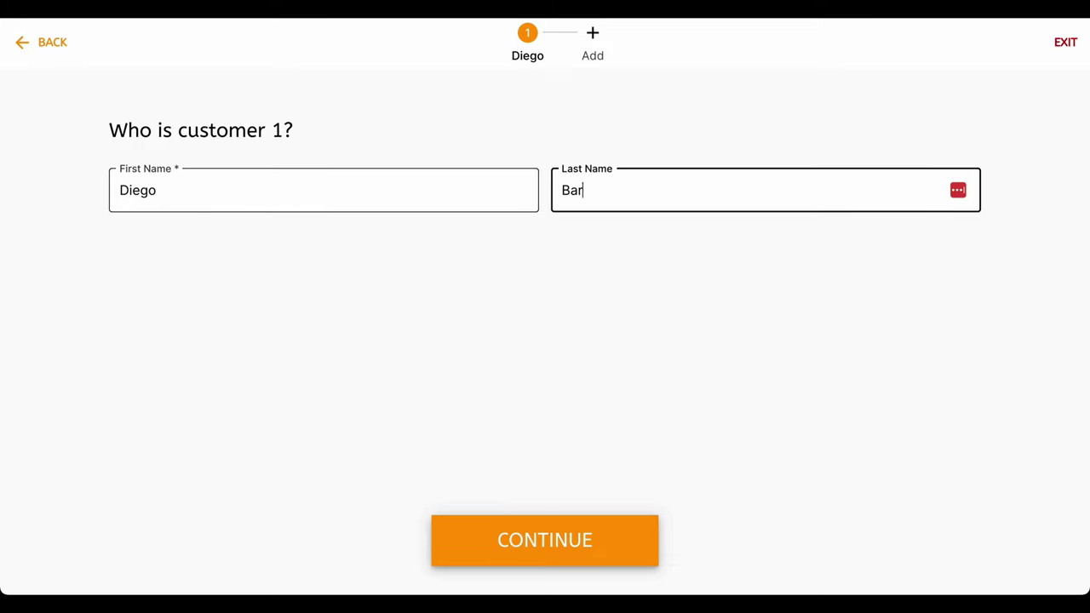
left_click(518, 529)
Step: Choose Cycling, an E-Bike with a Helmet accessory, rented for 2 hours
left_click(300, 228)
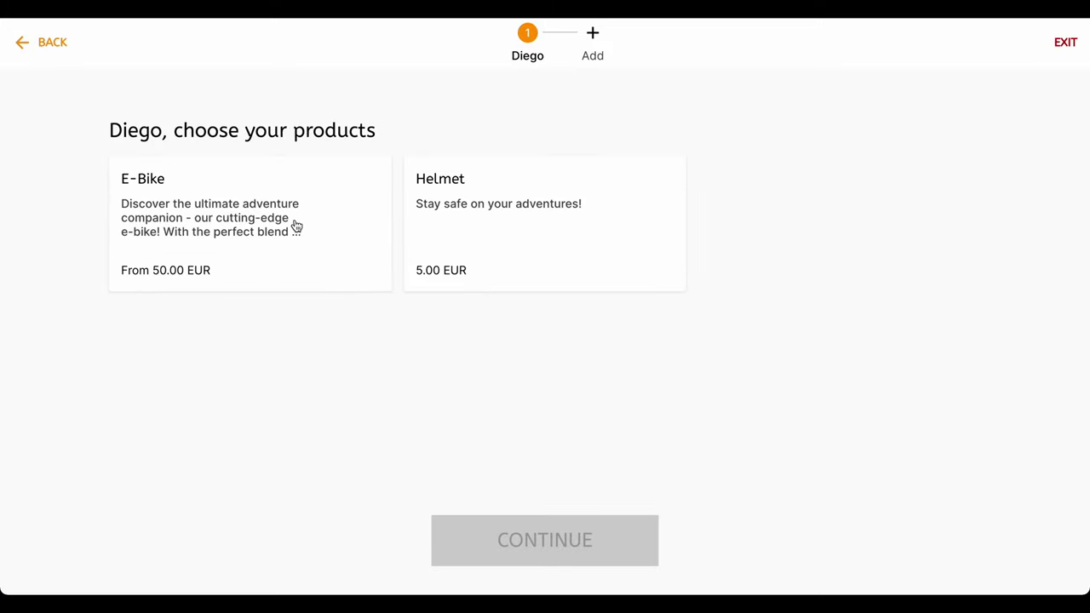
left_click(300, 228)
left_click(550, 537)
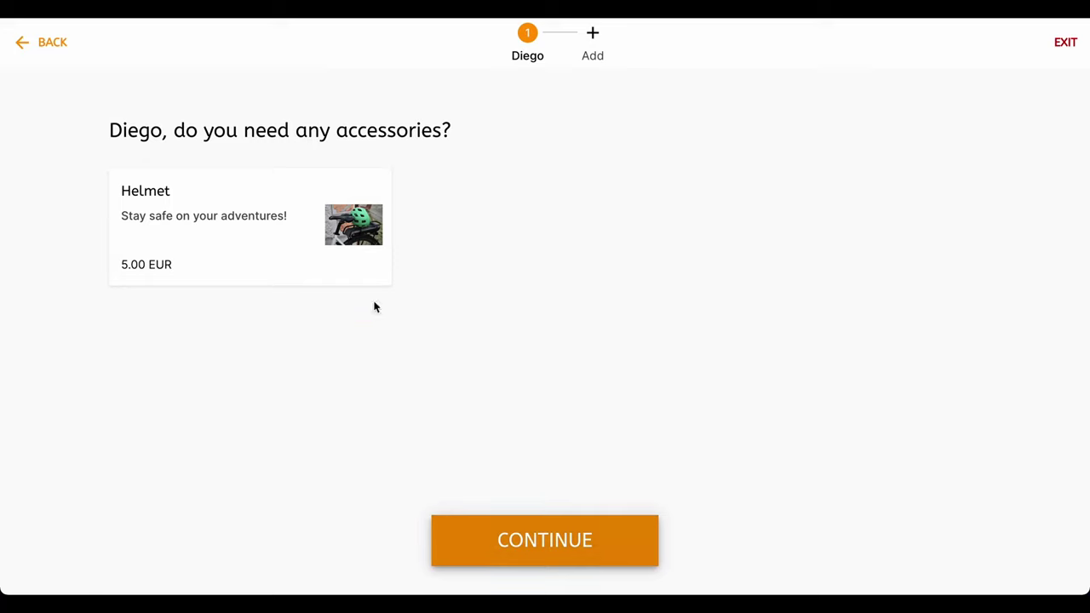
left_click(316, 251)
left_click(555, 549)
left_click(464, 217)
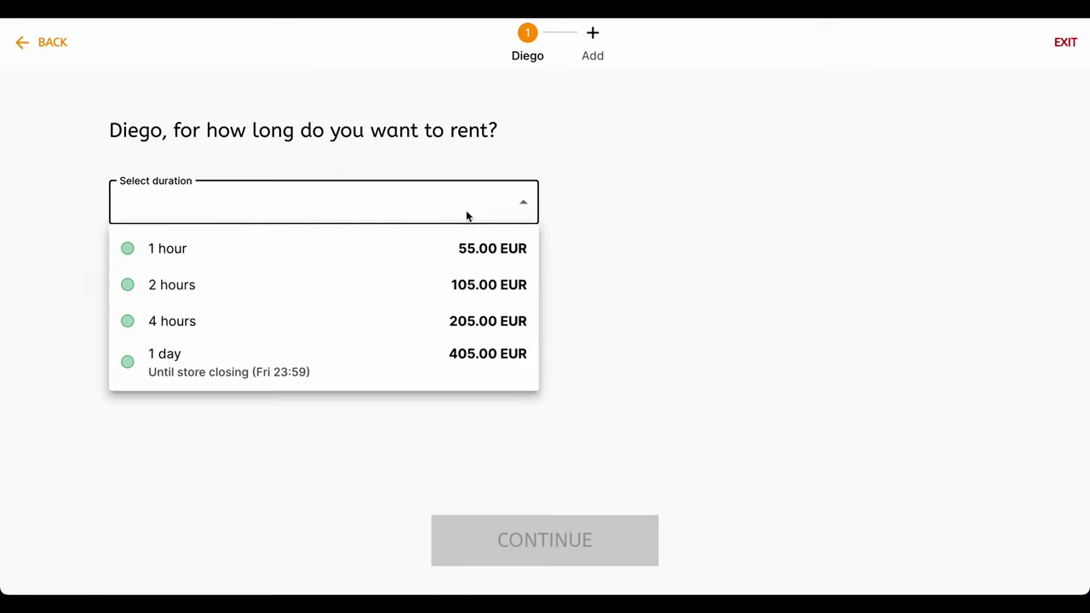
left_click(340, 292)
Step: Confirm the Small E-Bike and Helmet configuration and move past the order summary
left_click(506, 530)
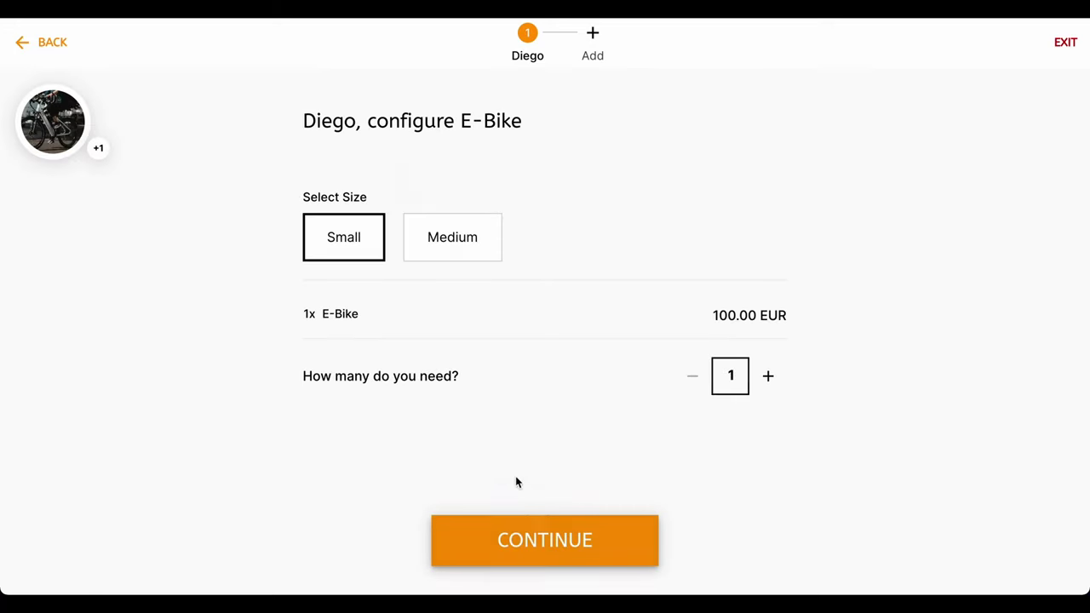
left_click(537, 538)
left_click(538, 538)
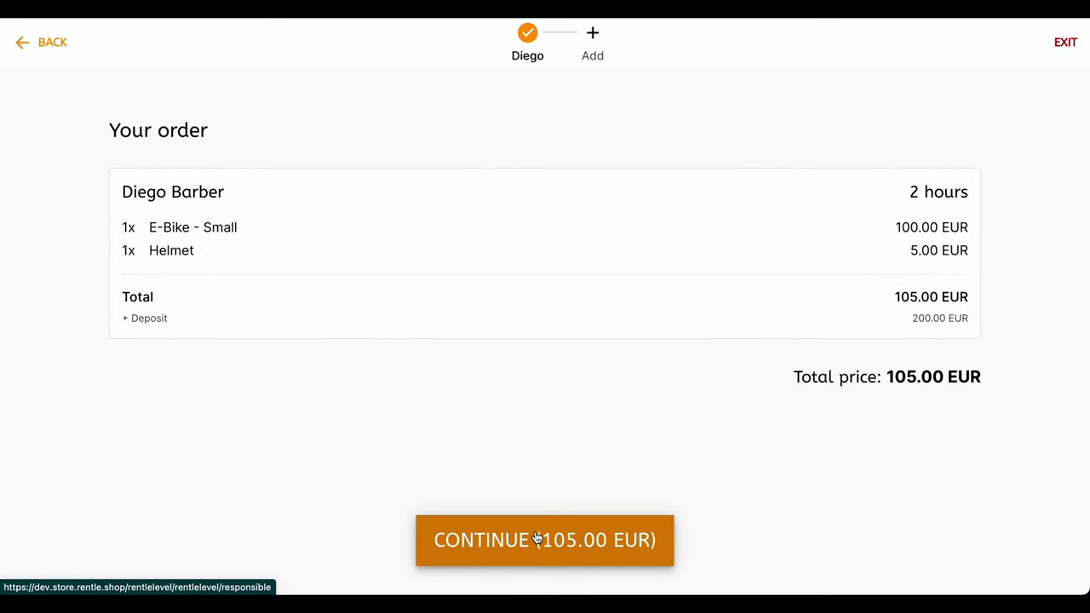
left_click(538, 538)
Step: Enter the contact's phone and e-mail, accept the Terms Of Service and booking-info opt-in, and submit
left_click(352, 266)
type("6726")
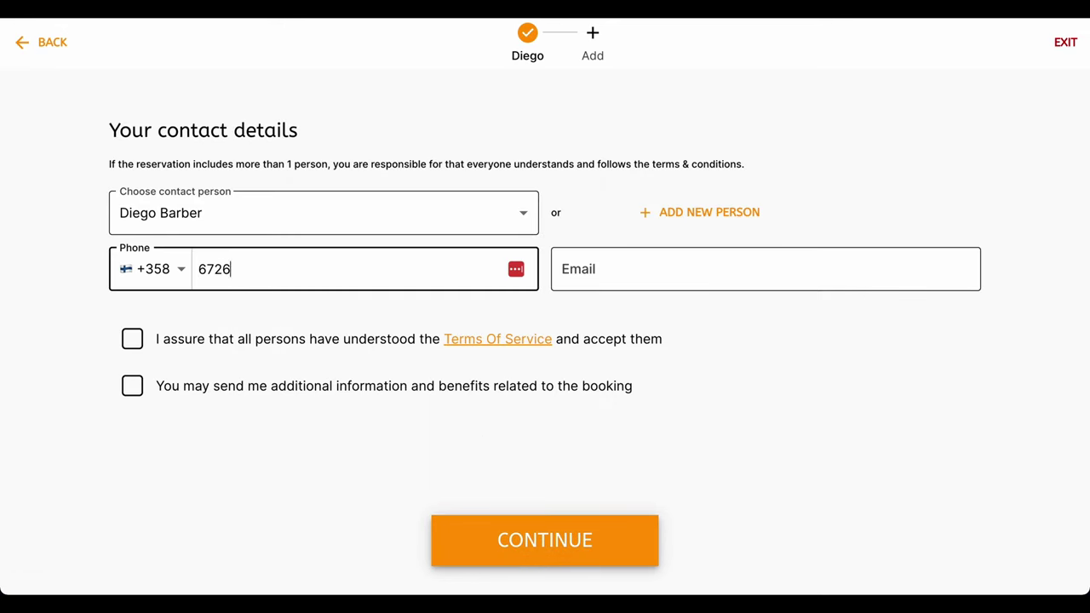
type("25271")
left_click(562, 270)
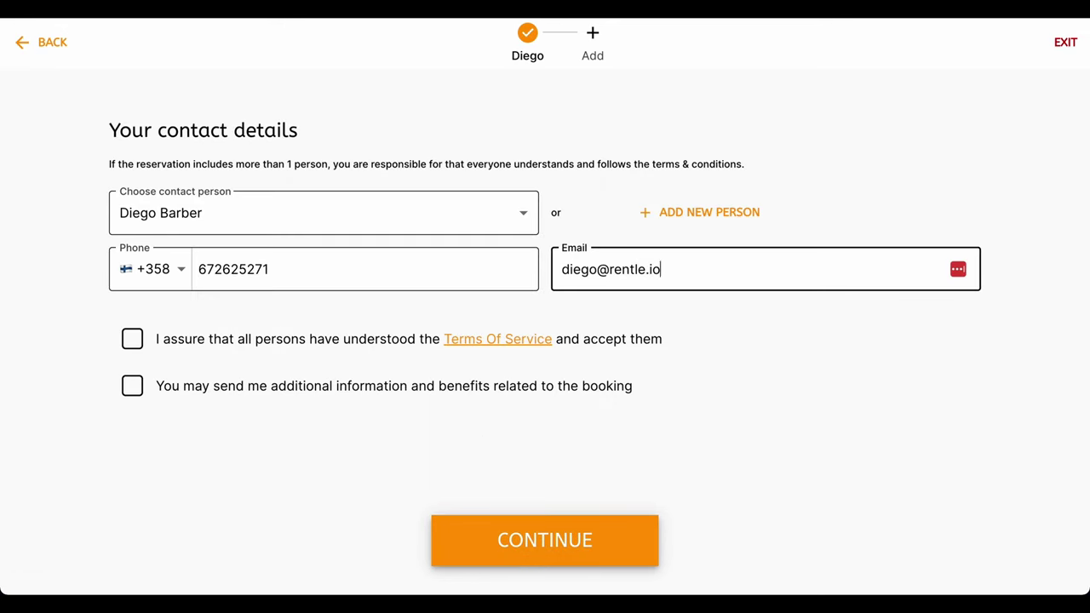
left_click(130, 340)
left_click(132, 386)
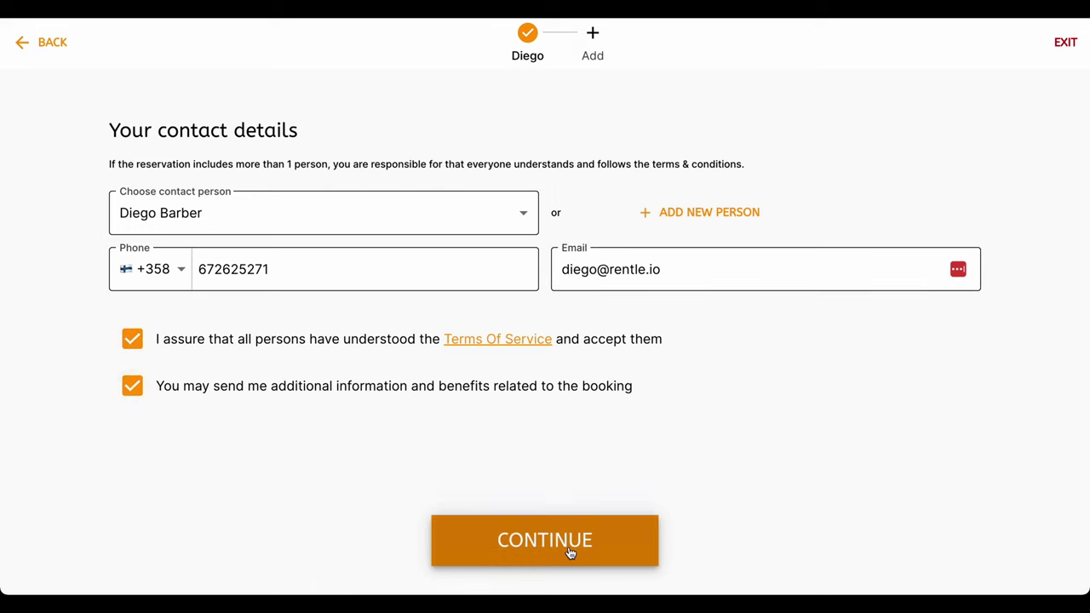
left_click(568, 550)
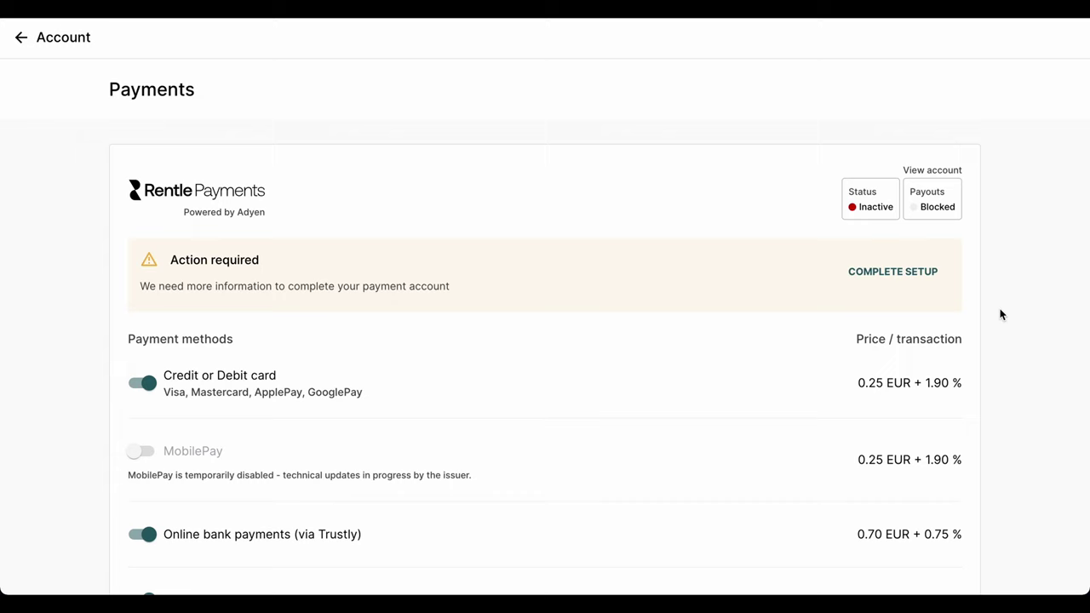
Step: Scroll the Payments settings down to Manual payment methods and begin adding a payment method
scroll(1000, 316, "down", 2)
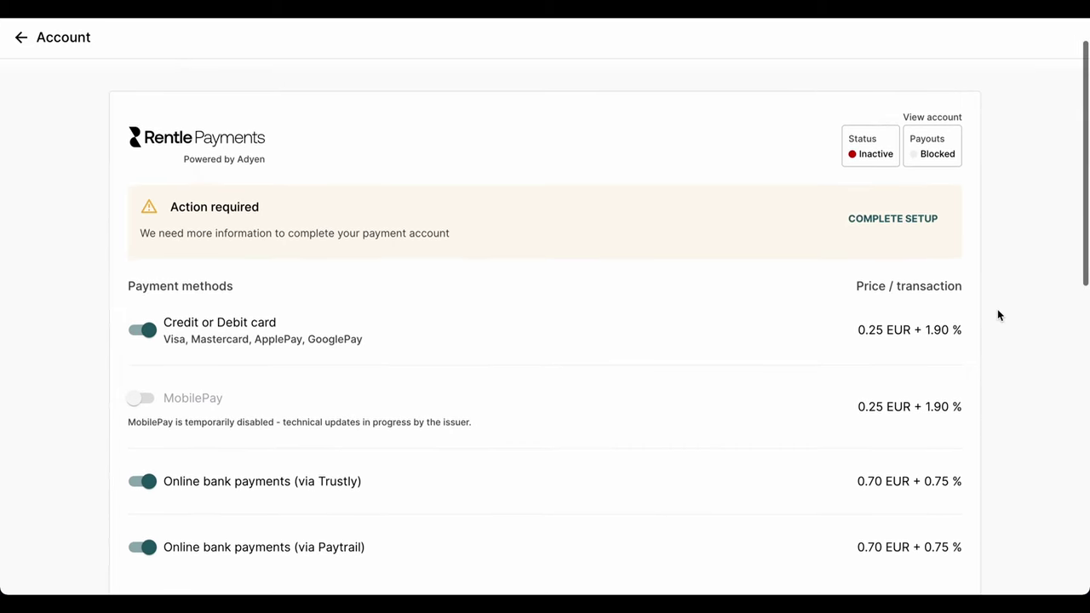
scroll(1000, 315, "down", 2)
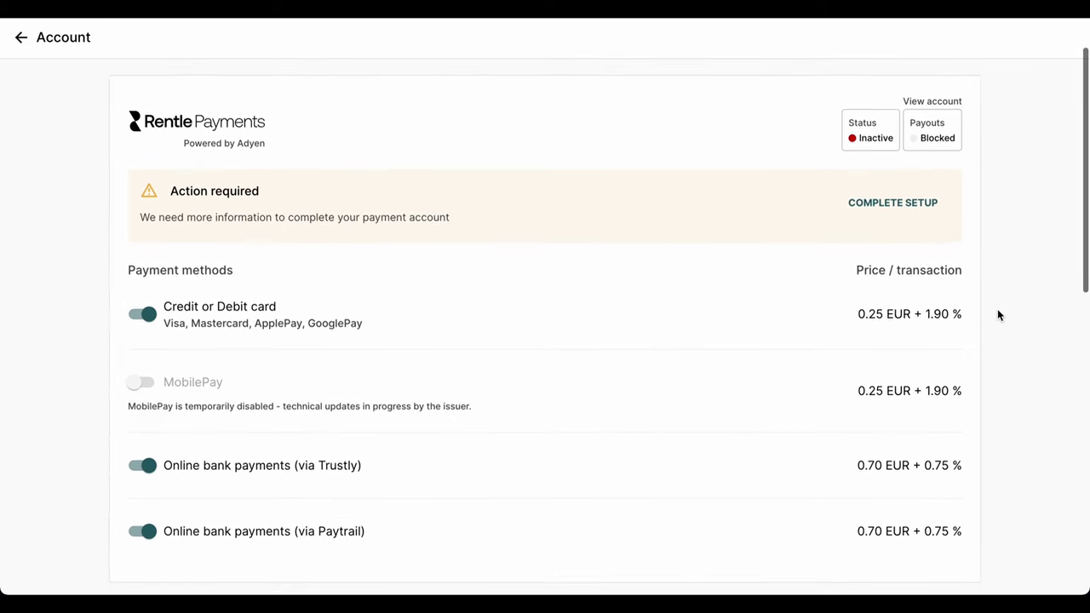
scroll(999, 315, "down", 5)
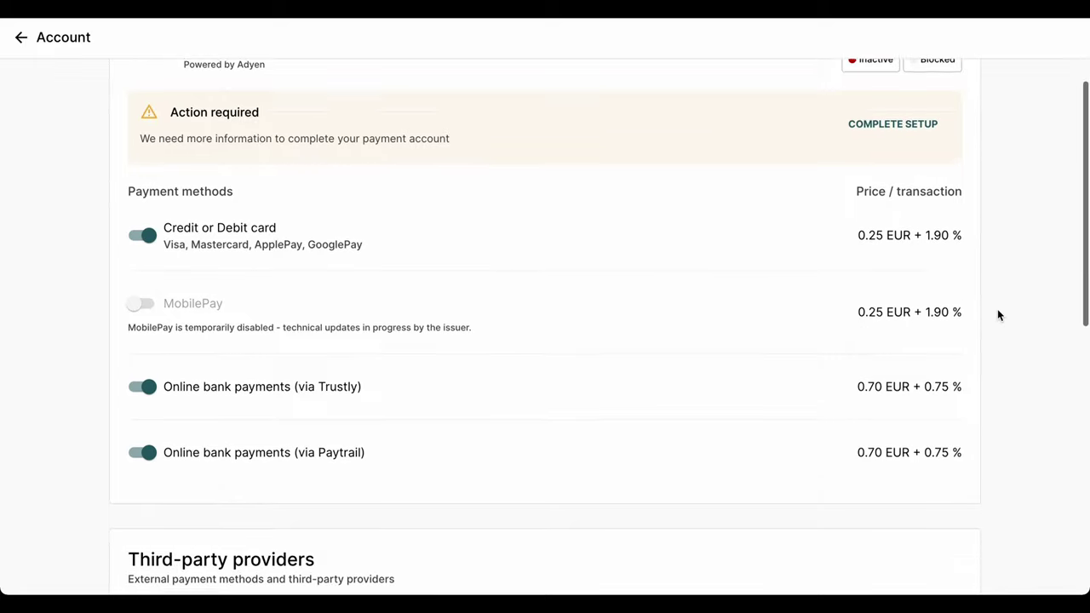
scroll(999, 316, "down", 2)
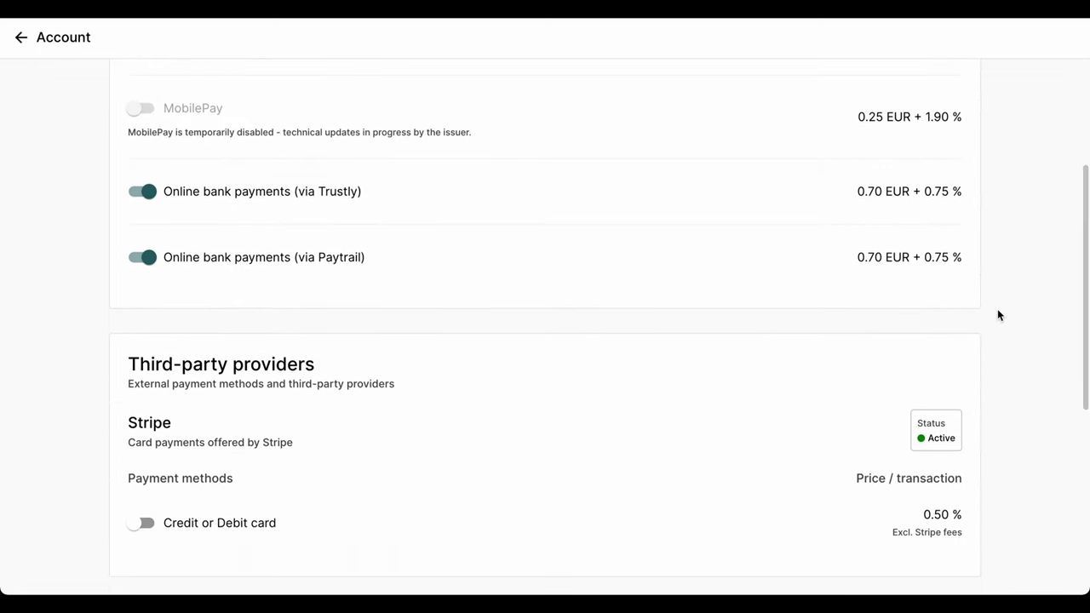
scroll(999, 315, "down", 2)
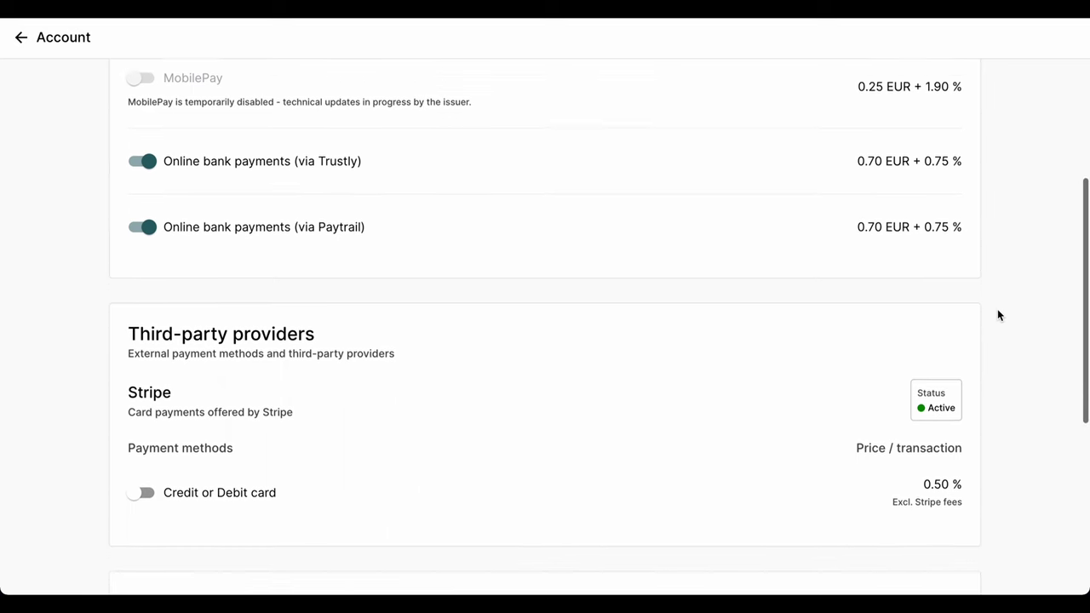
scroll(999, 316, "down", 6)
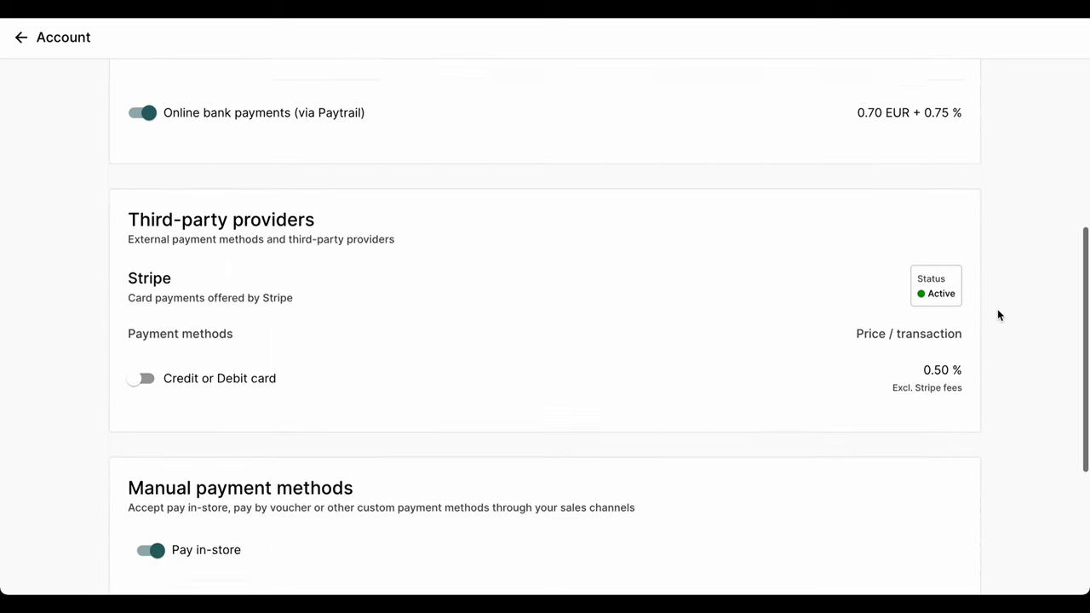
scroll(999, 316, "down", 3)
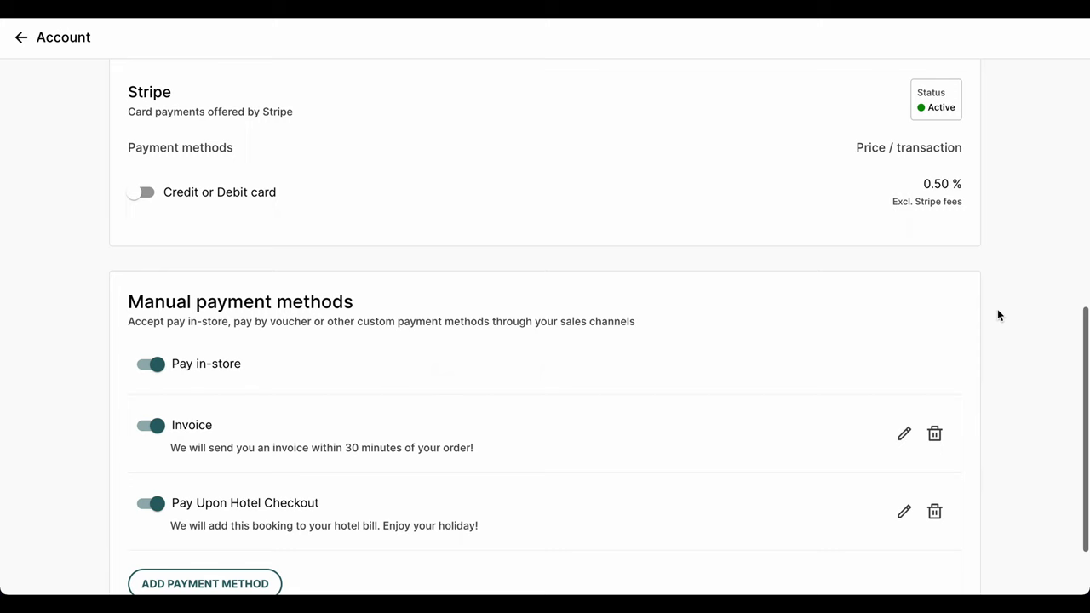
scroll(999, 315, "down", 2)
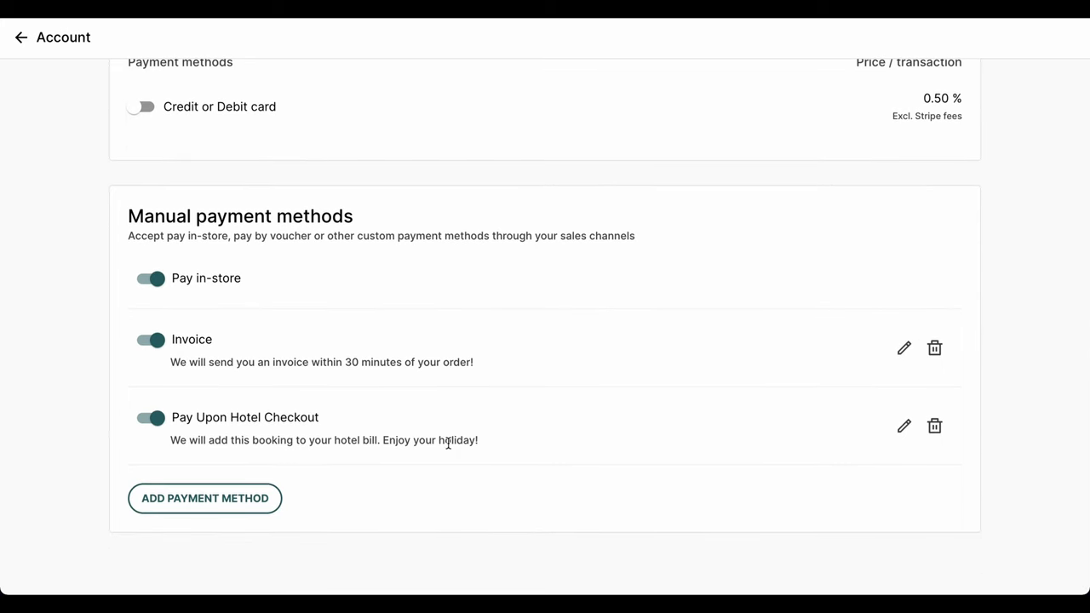
left_click(251, 488)
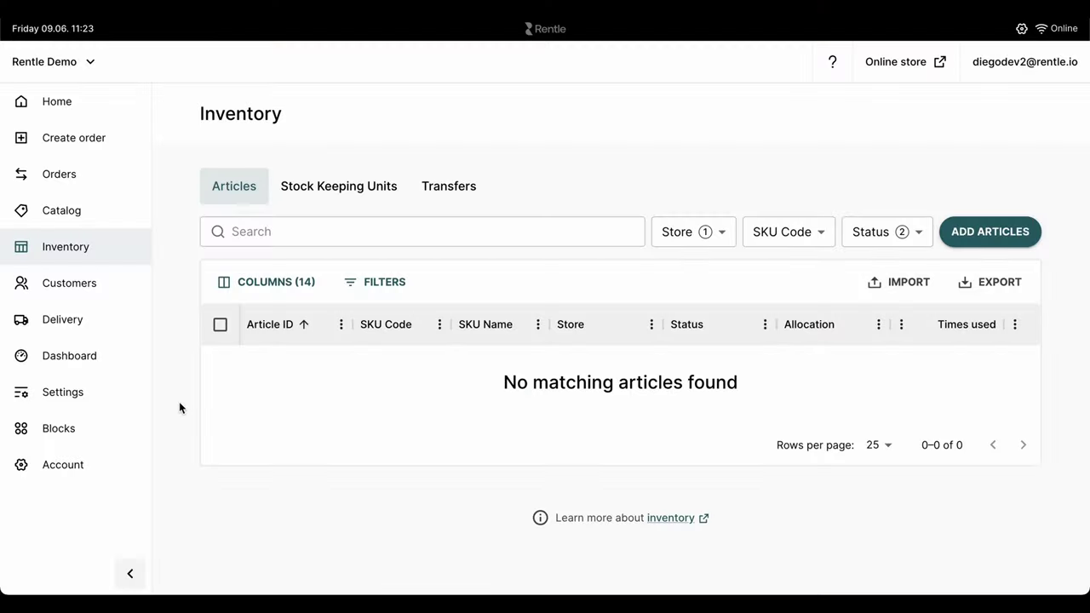
Step: Create an individually tracked SKU named 'Ebike Small' with code EBS
left_click(338, 189)
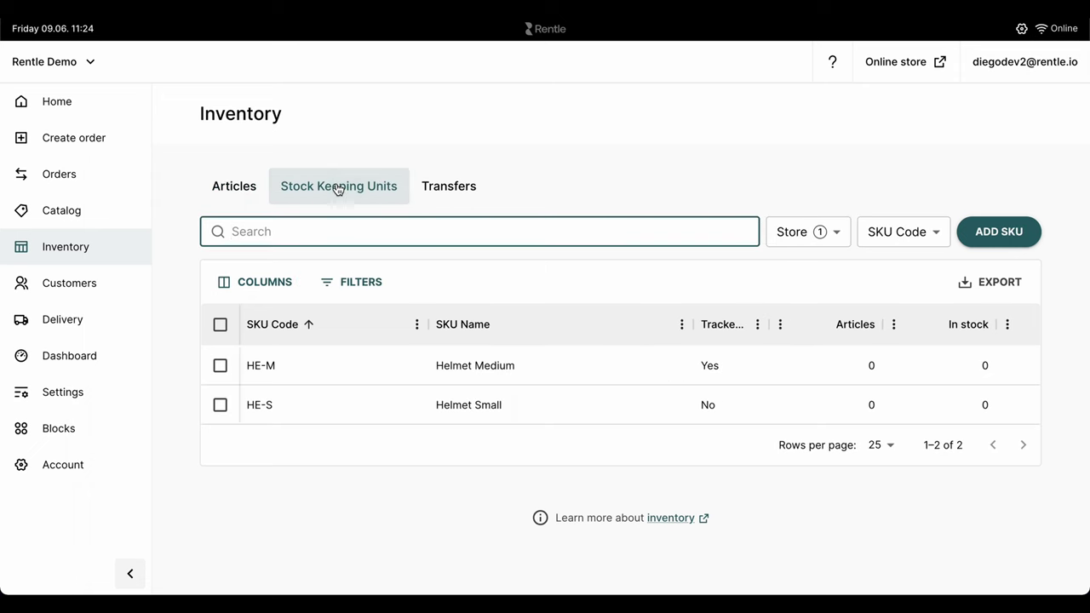
left_click(998, 239)
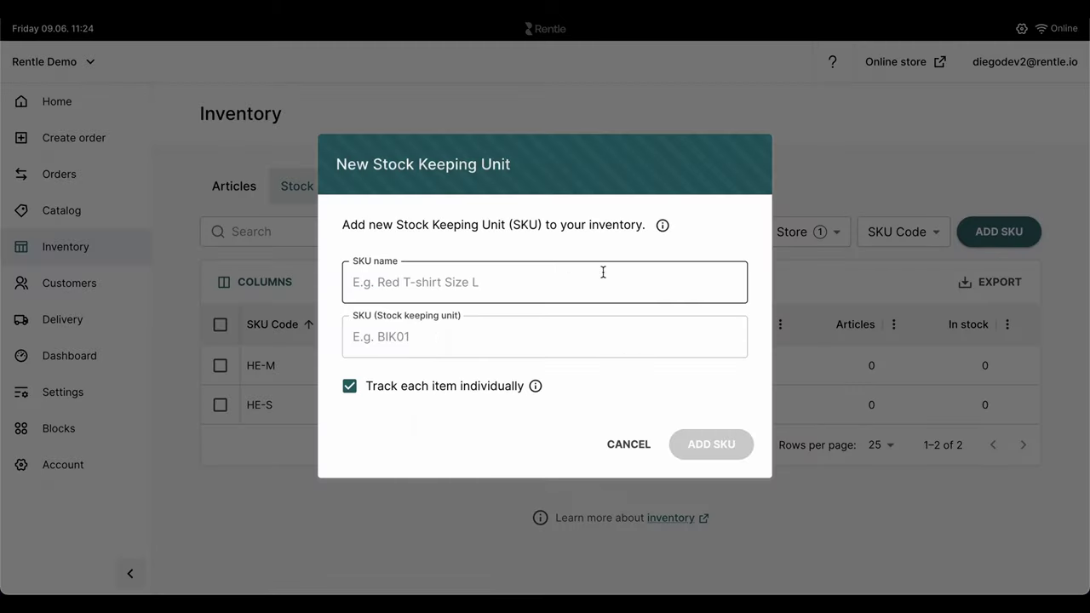
left_click(529, 278)
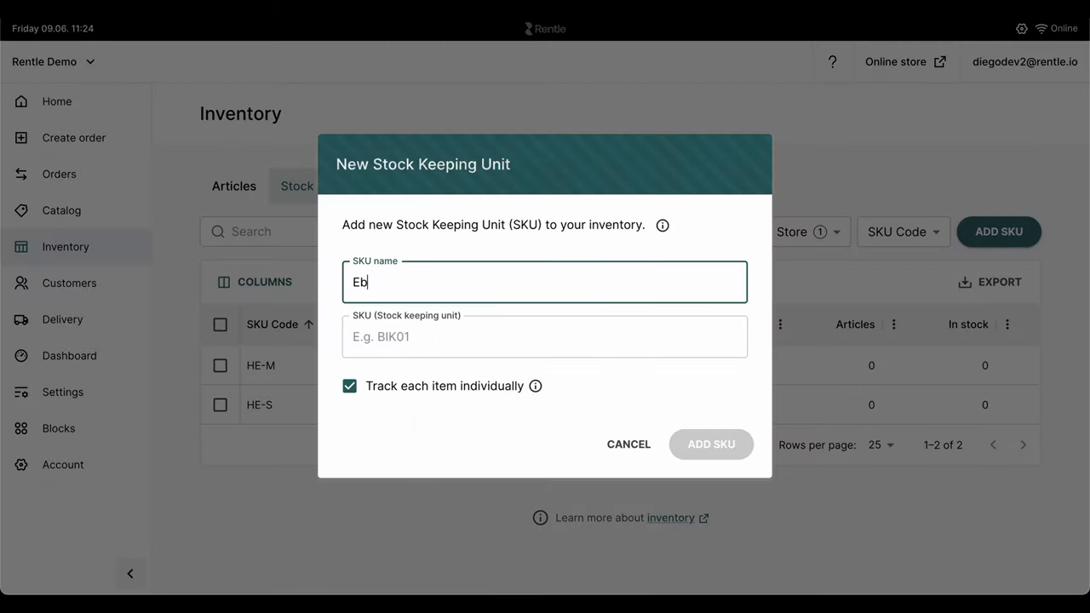
type("Ebike Small")
key("Tab")
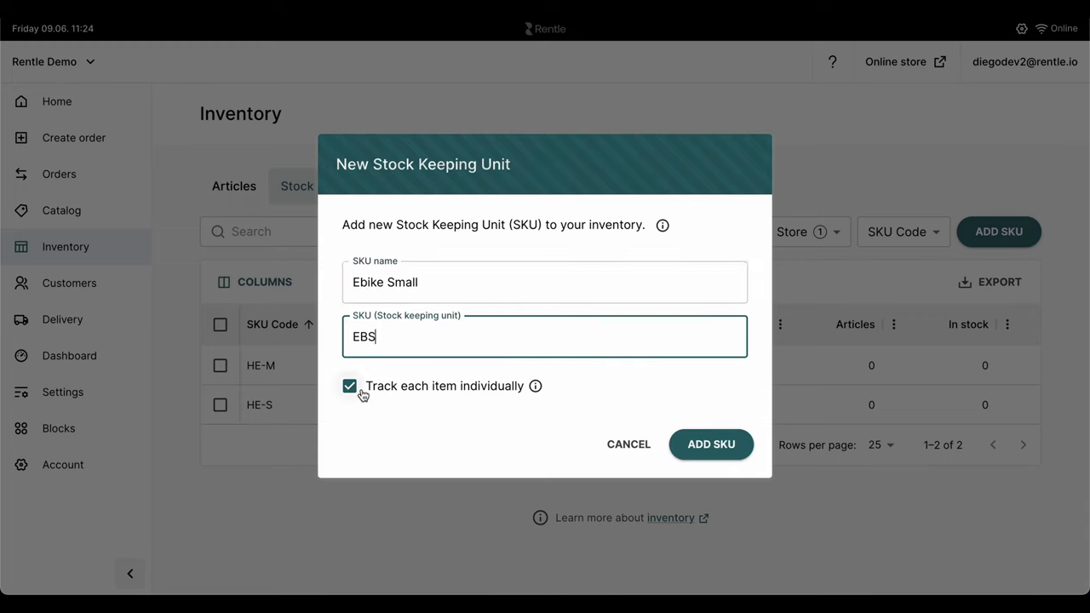
left_click(695, 444)
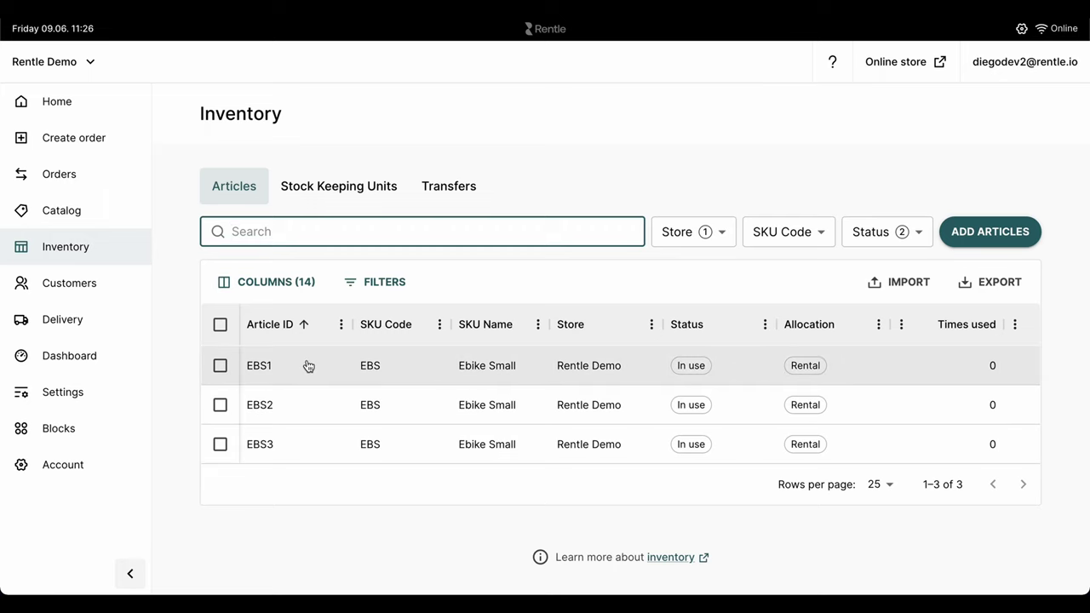
Step: Review article EBS1's status and allocation options, then bring up the Add articles form
left_click(308, 366)
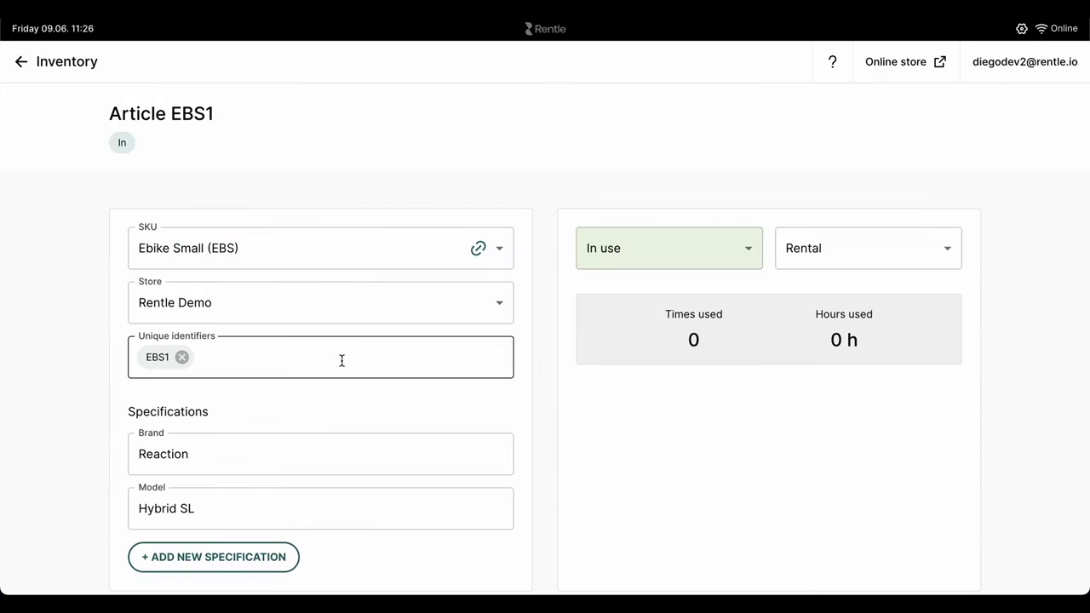
scroll(542, 376, "down", 1)
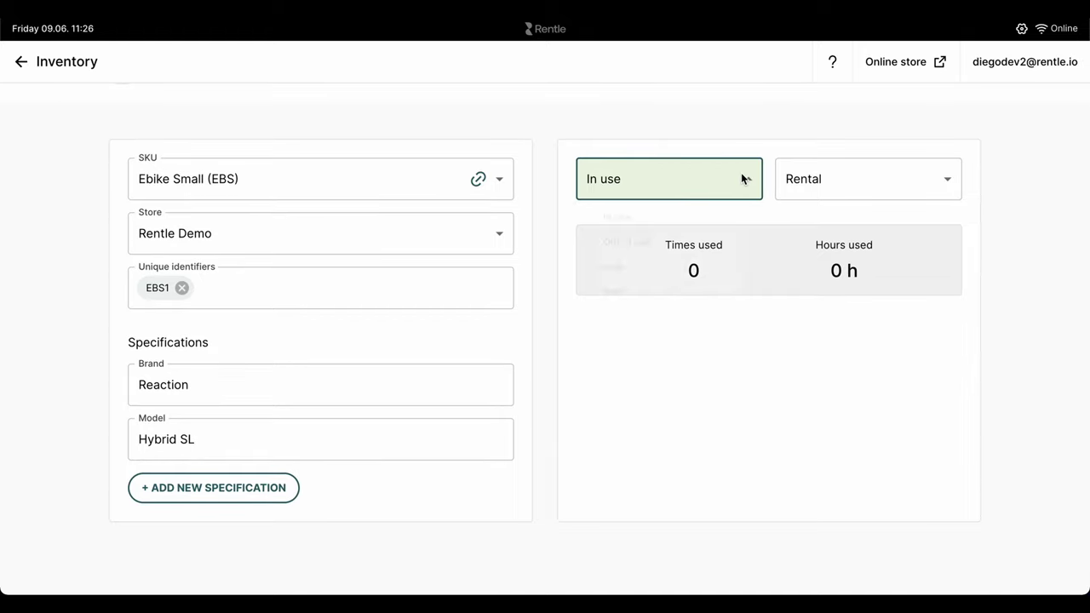
left_click(741, 175)
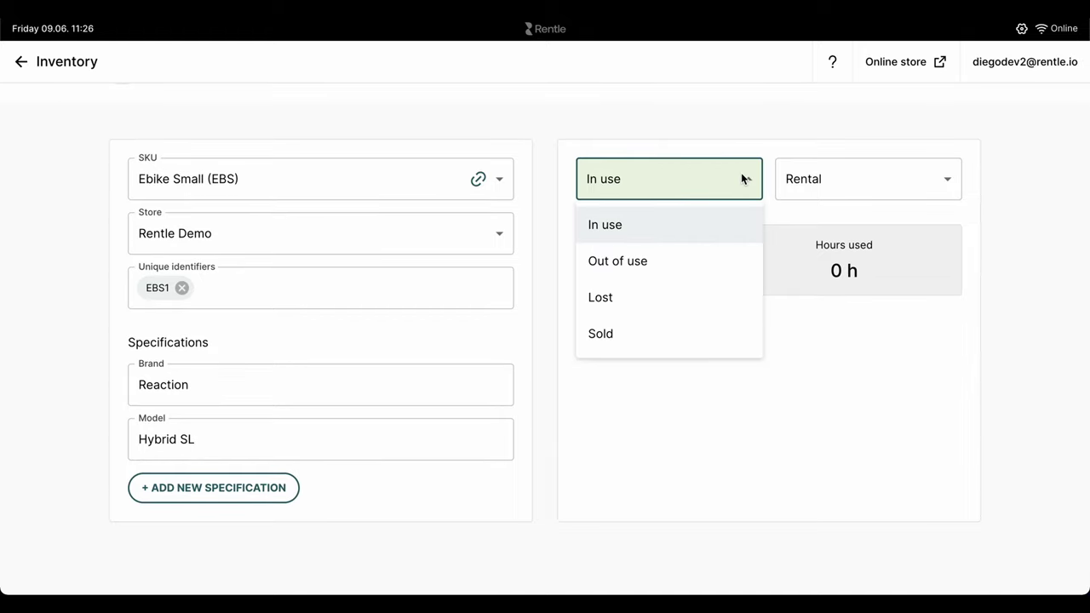
left_click(947, 180)
left_click(947, 182)
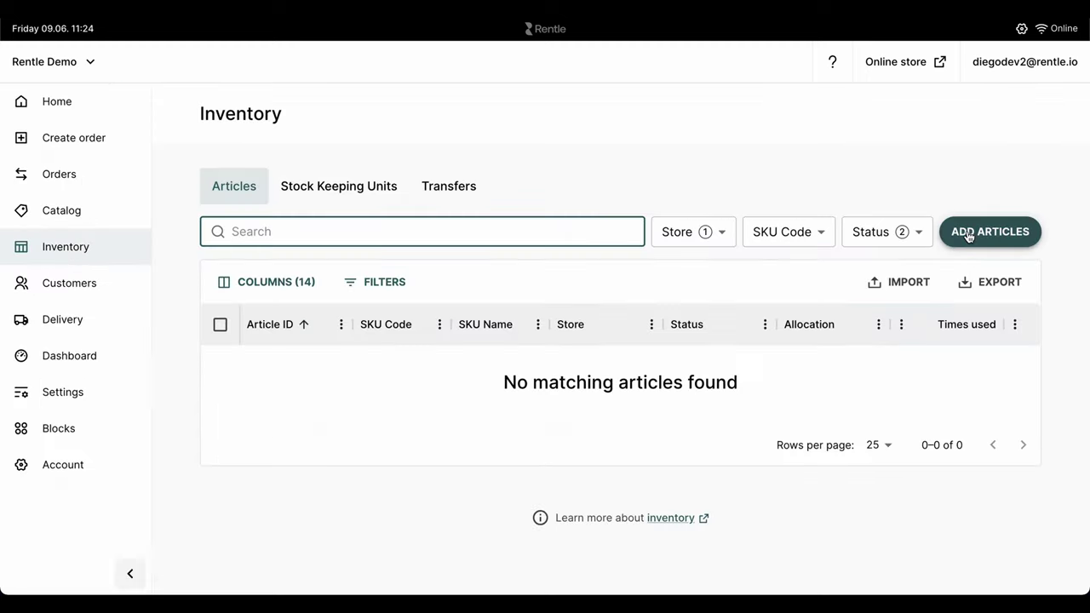
left_click(969, 235)
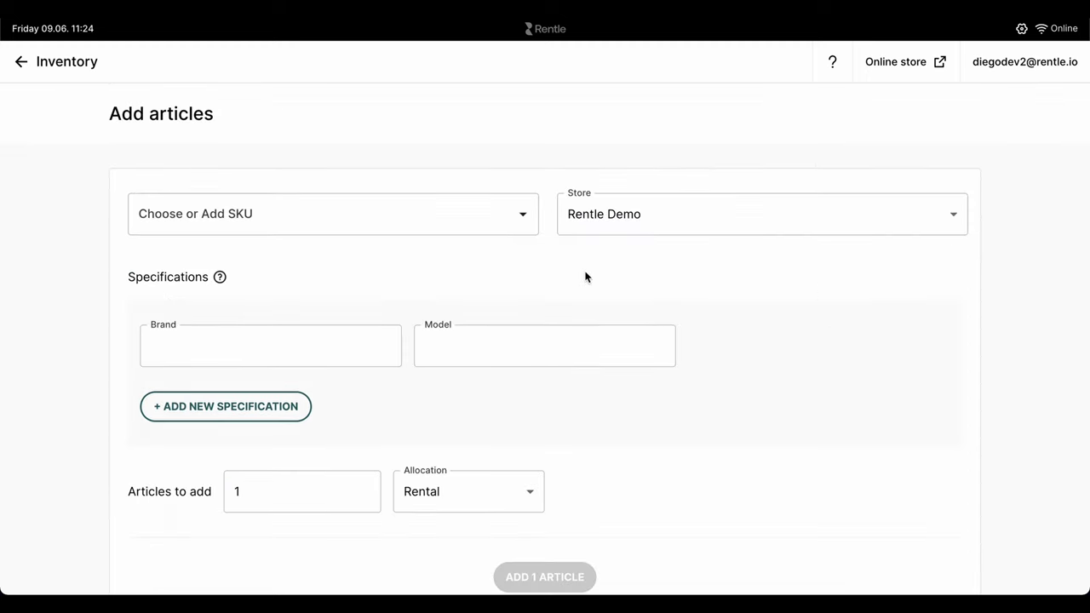
Step: Set the new articles to Ebike Small (EBS) with brand, model and custom identifiers starting EBS1
left_click(516, 226)
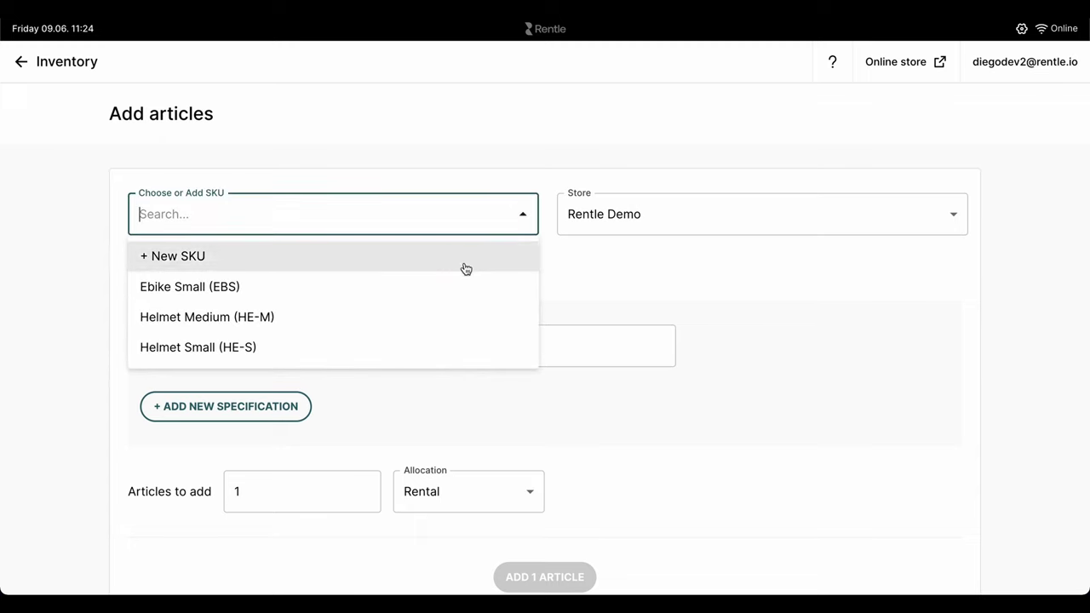
left_click(432, 292)
left_click(282, 341)
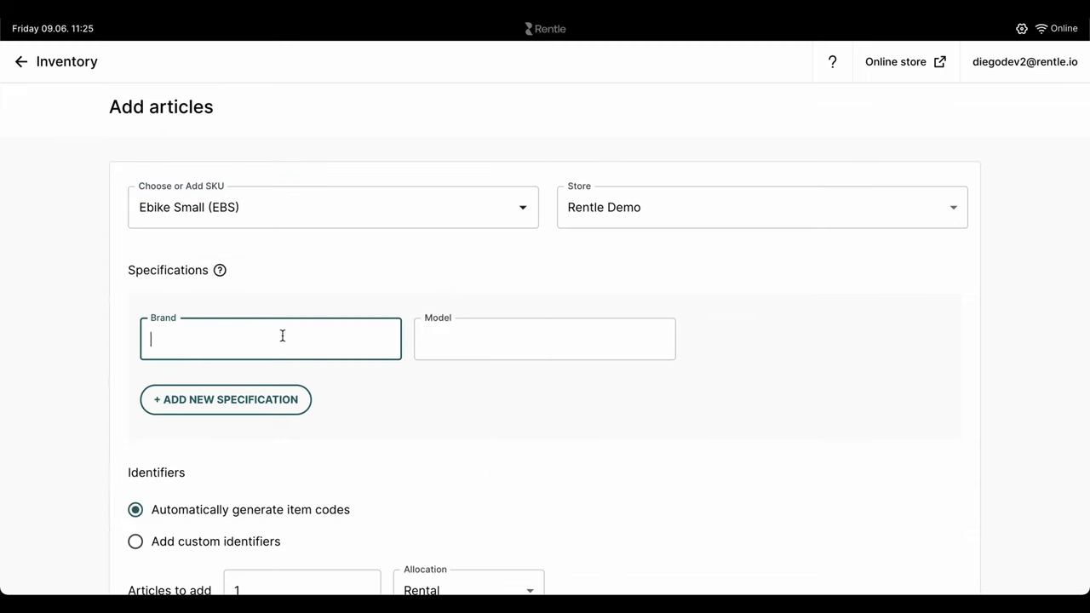
left_click(426, 339)
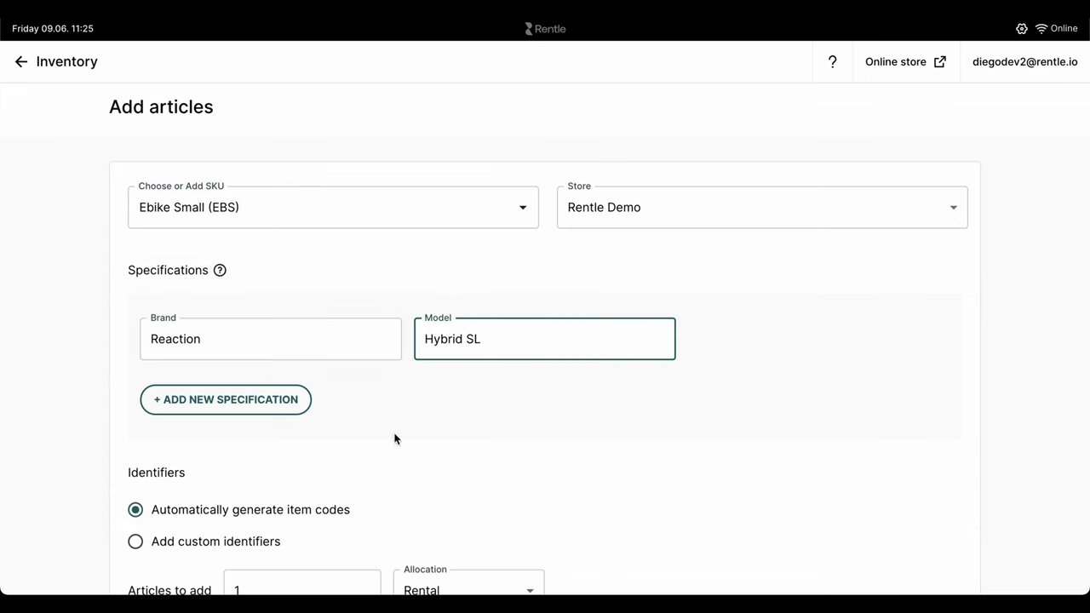
scroll(400, 443, "down", 3)
left_click(212, 449)
left_click(214, 508)
type("EBS")
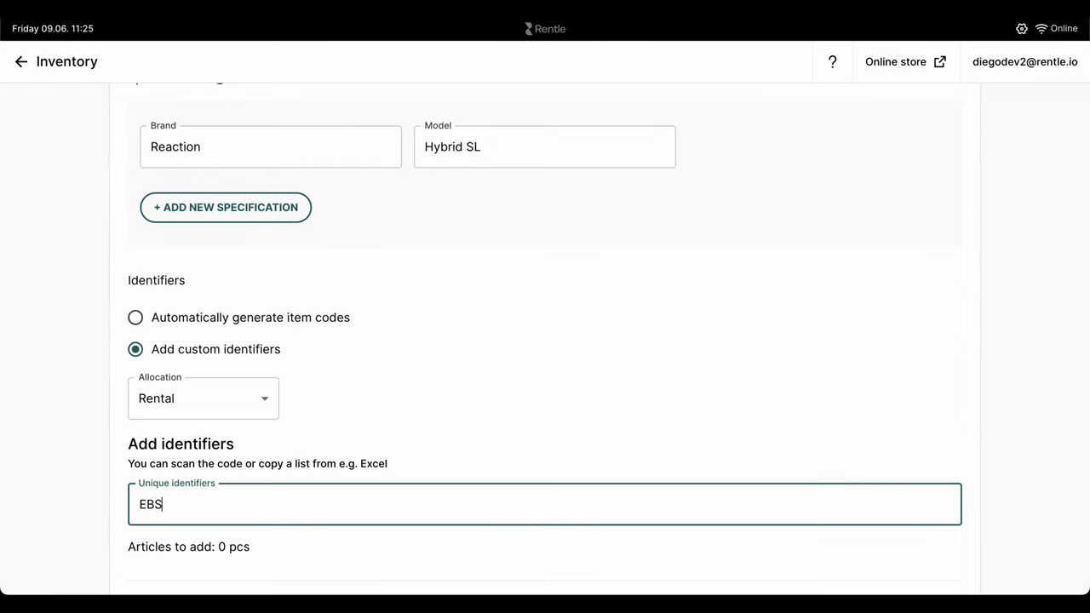
type("1")
key("Return")
type("EBS2 EBS3")
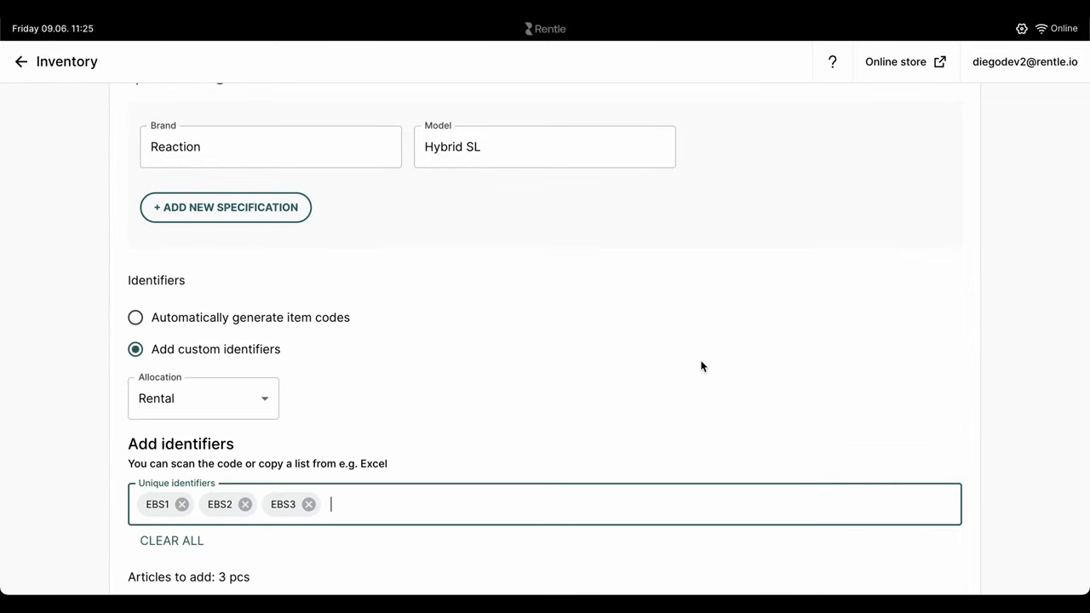
scroll(701, 367, "down", 3)
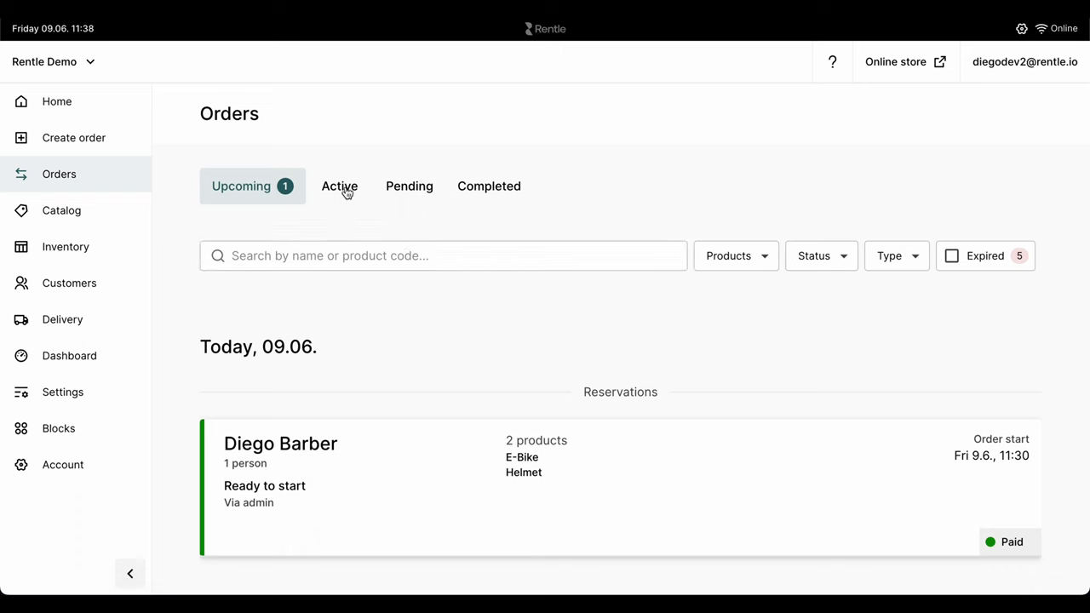
Step: Browse the Active, Pending and Completed order tabs, then return to Upcoming
left_click(345, 191)
left_click(404, 191)
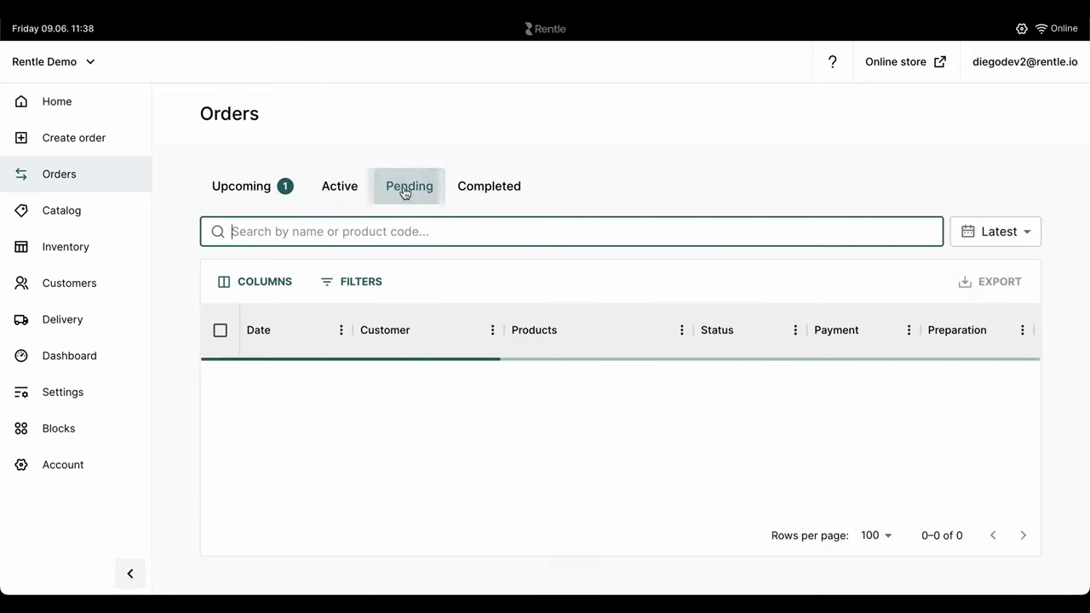
left_click(468, 198)
left_click(245, 190)
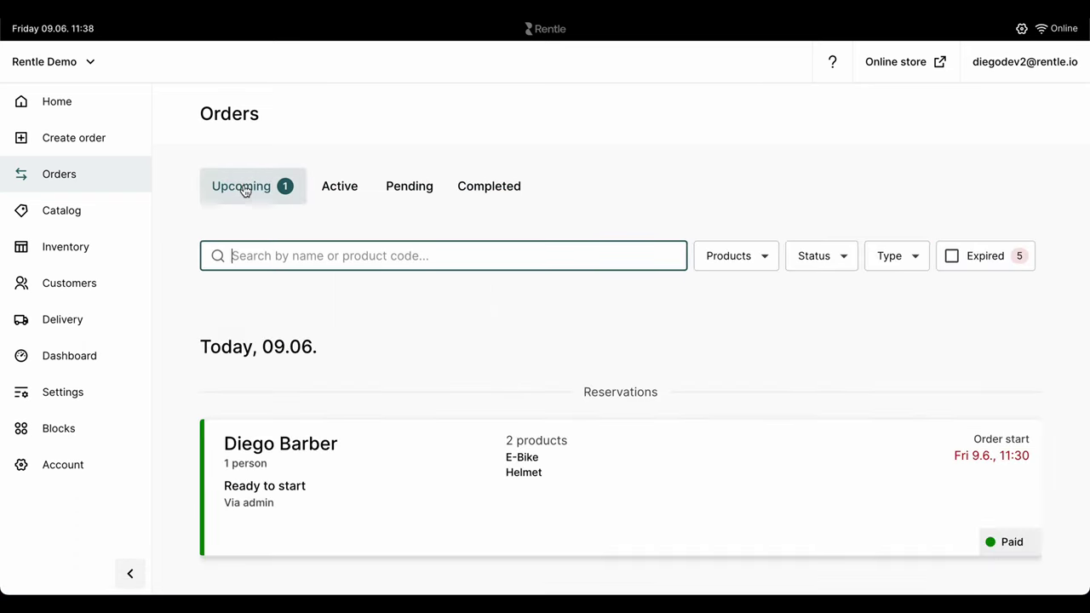
Step: Assign article EBS1 to today's paid reservation's E-Bike and start the order
left_click(401, 463)
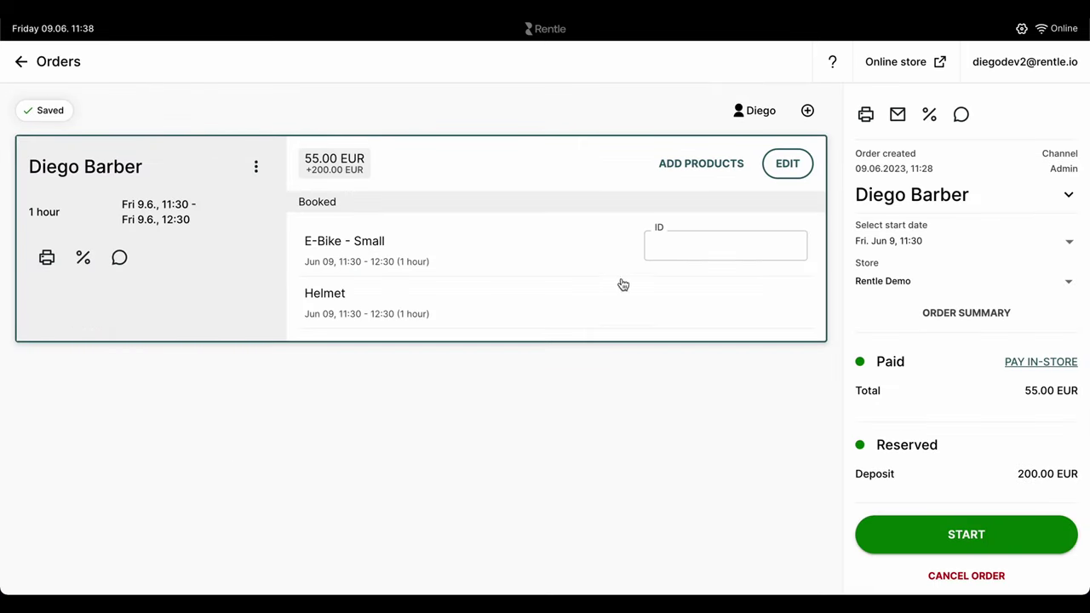
left_click(676, 249)
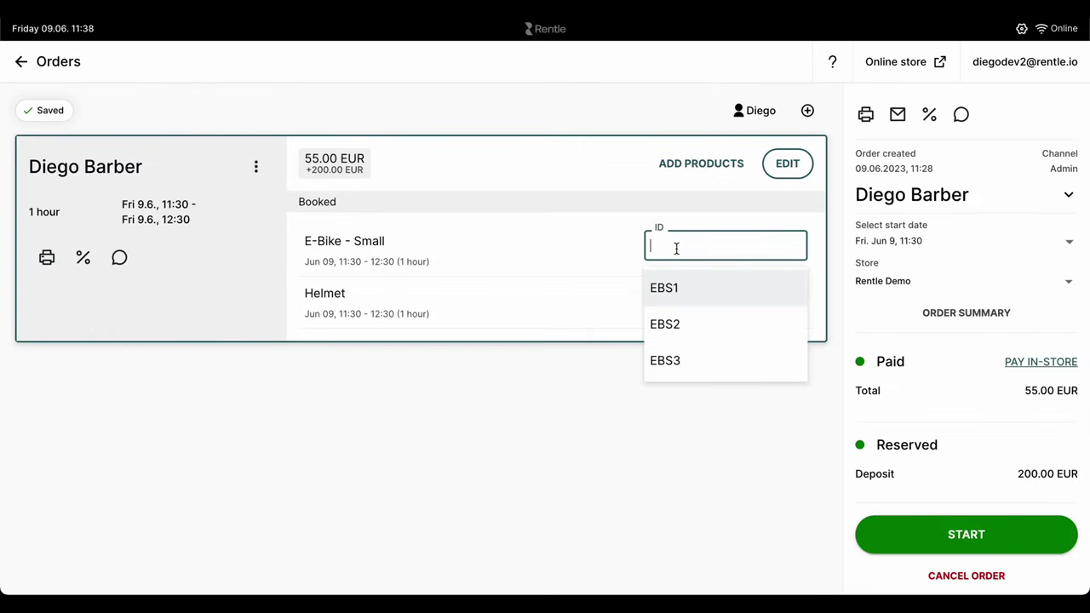
left_click(681, 295)
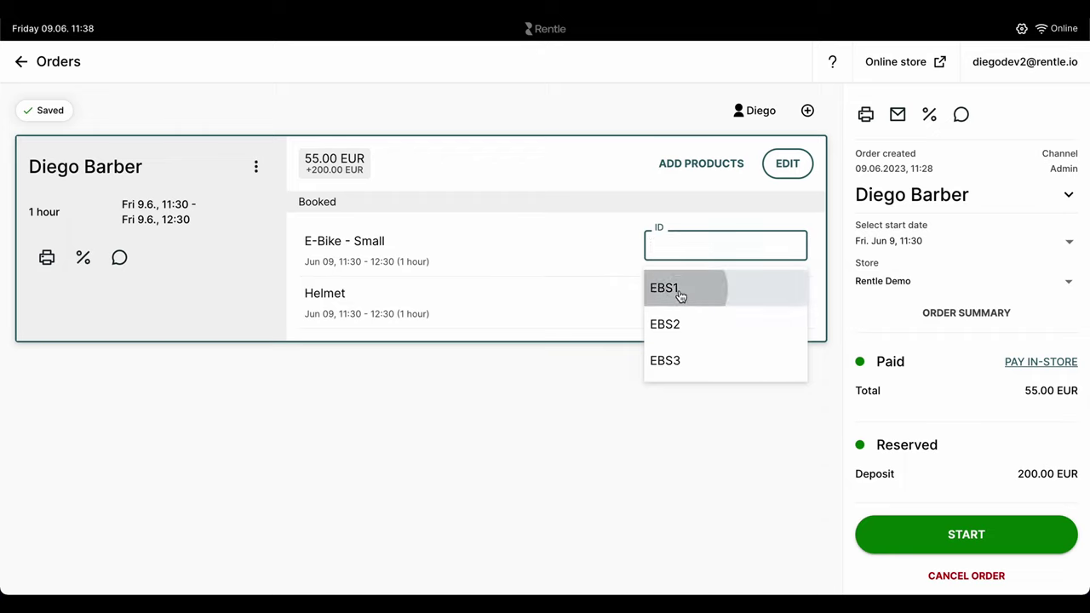
left_click(890, 535)
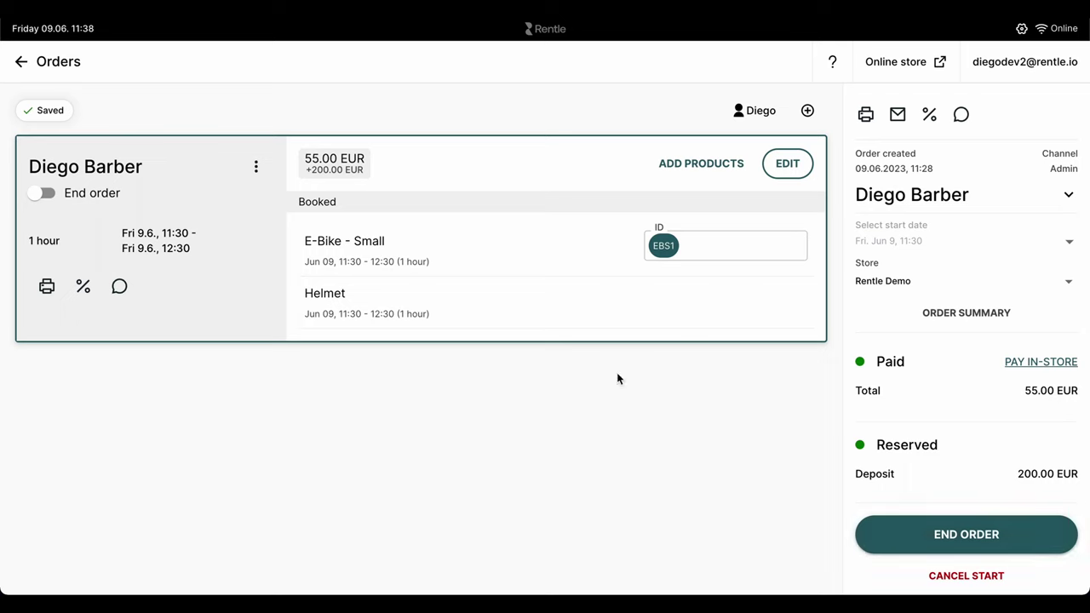
left_click(21, 65)
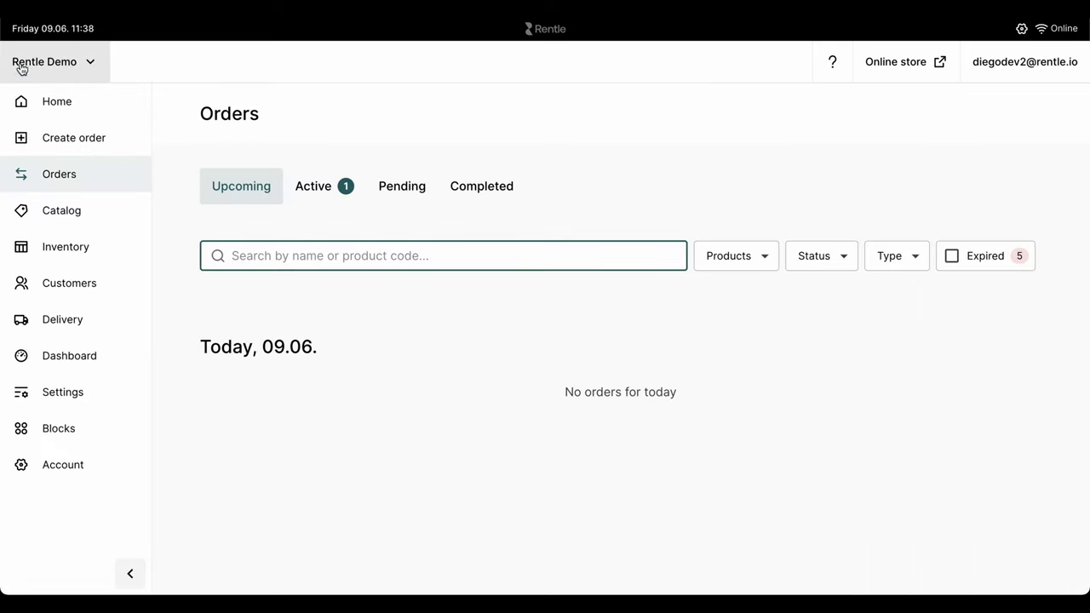
Step: End the active rental, confirm the deposit release, and view it under Completed orders
left_click(314, 187)
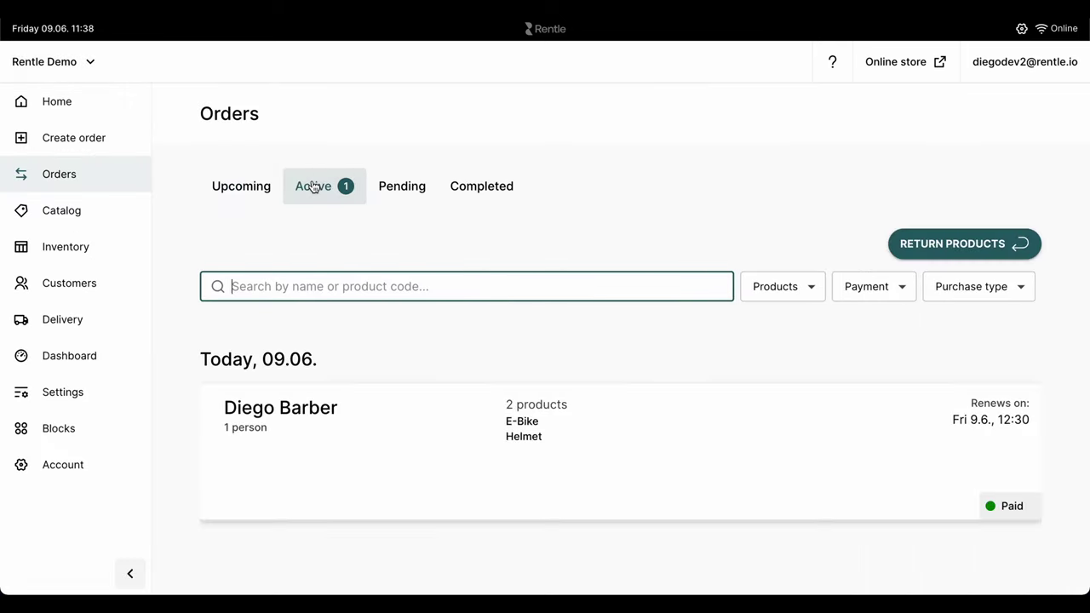
left_click(472, 409)
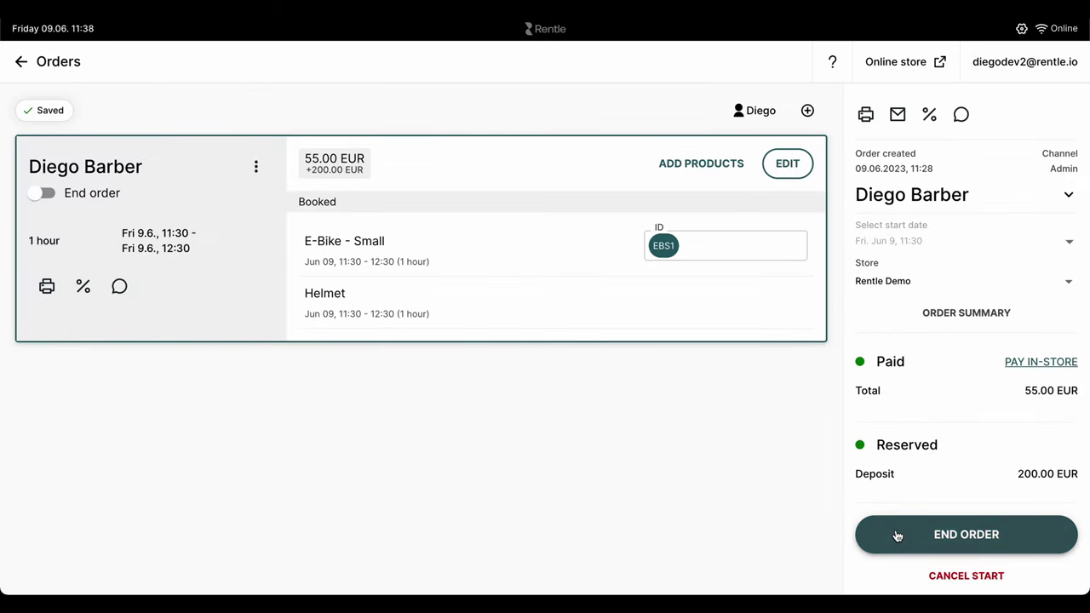
left_click(21, 64)
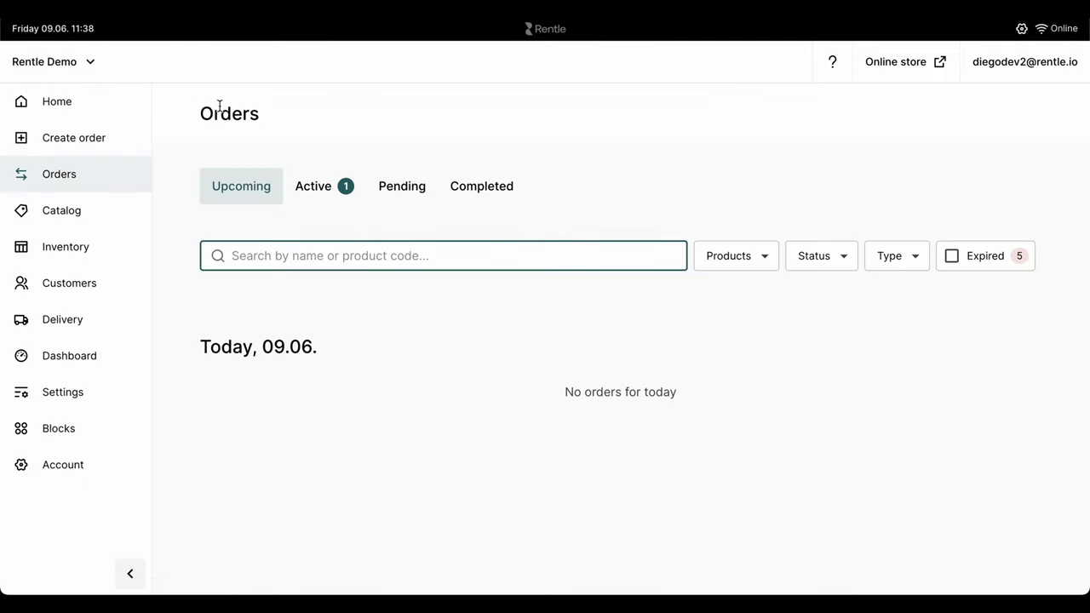
left_click(314, 186)
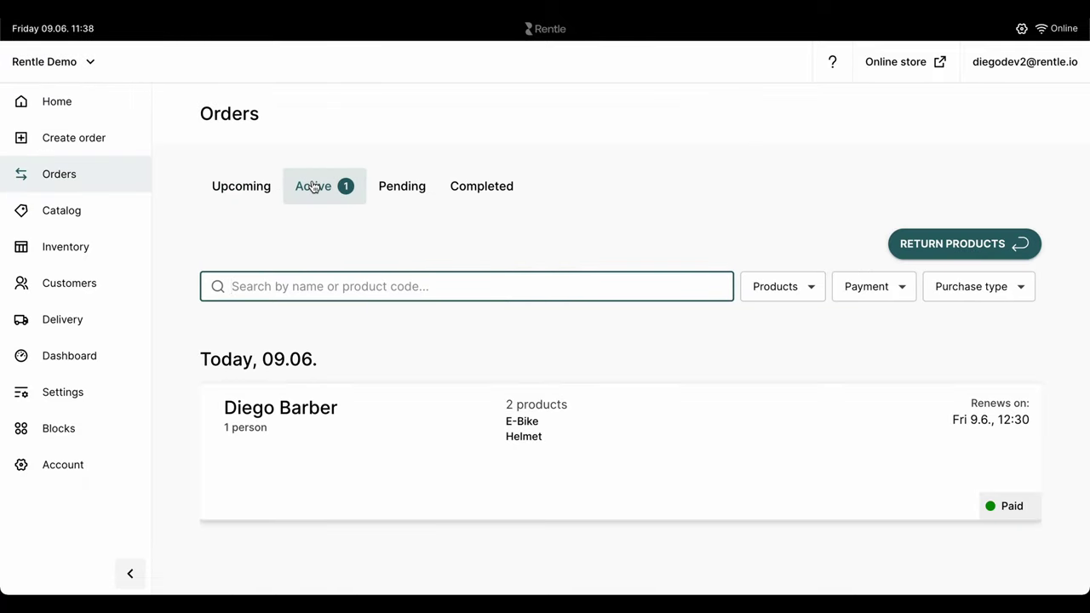
left_click(474, 414)
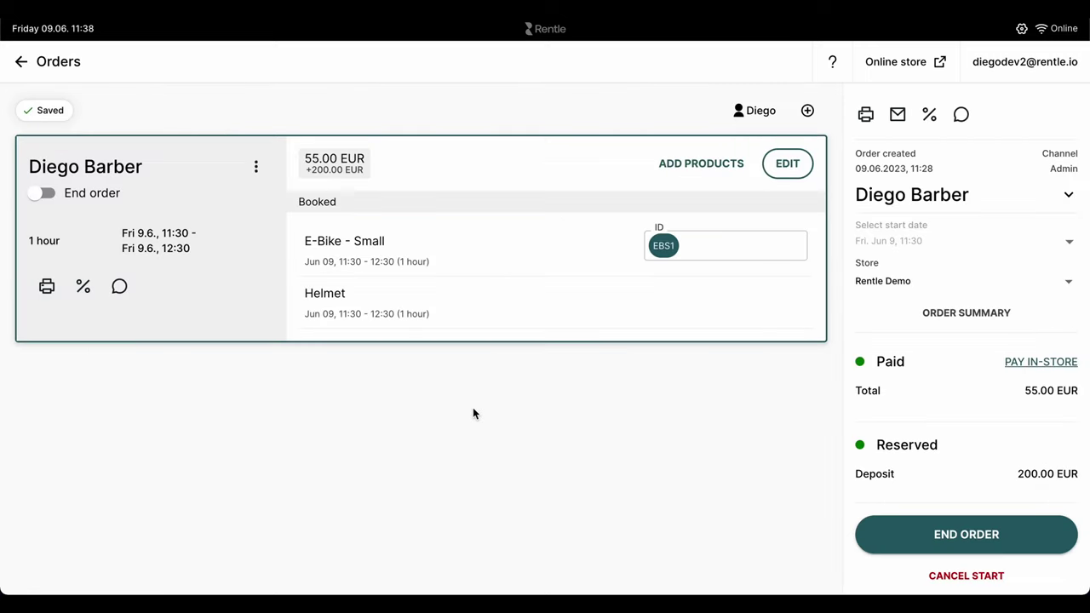
left_click(897, 535)
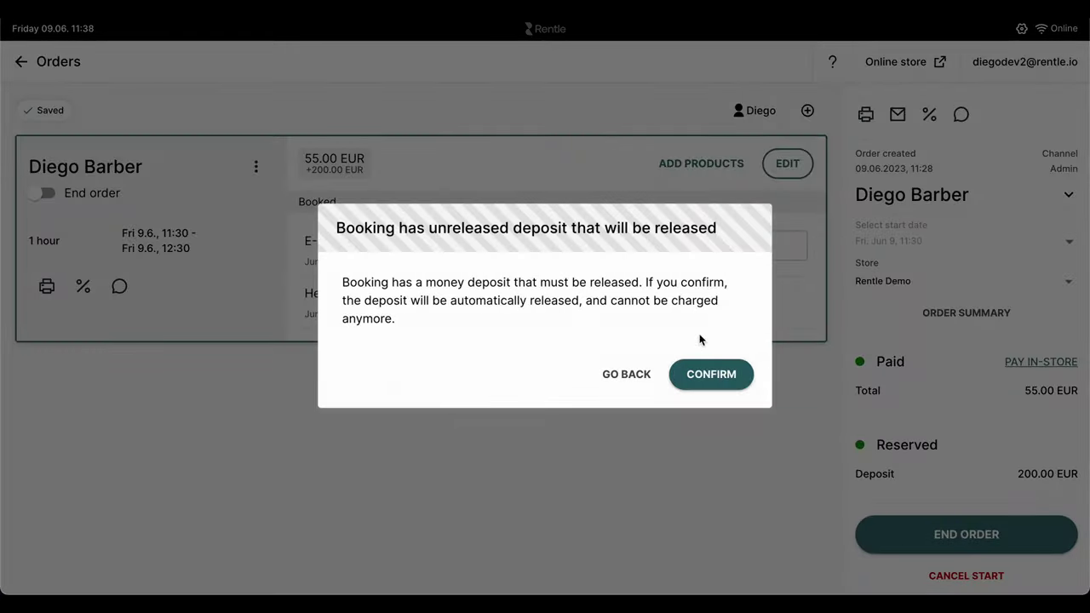
left_click(709, 374)
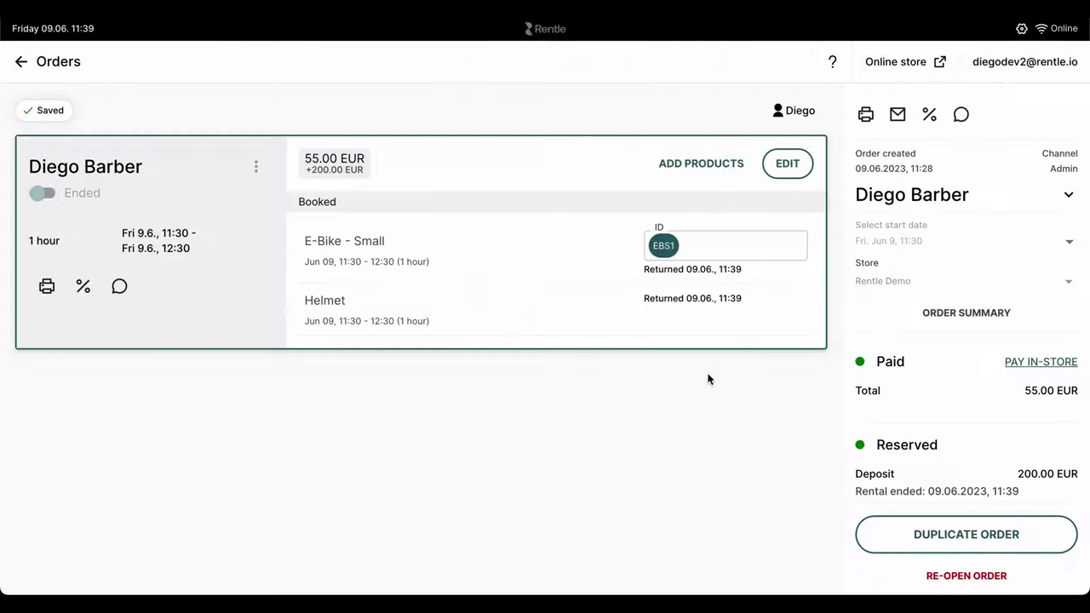
left_click(22, 62)
left_click(445, 193)
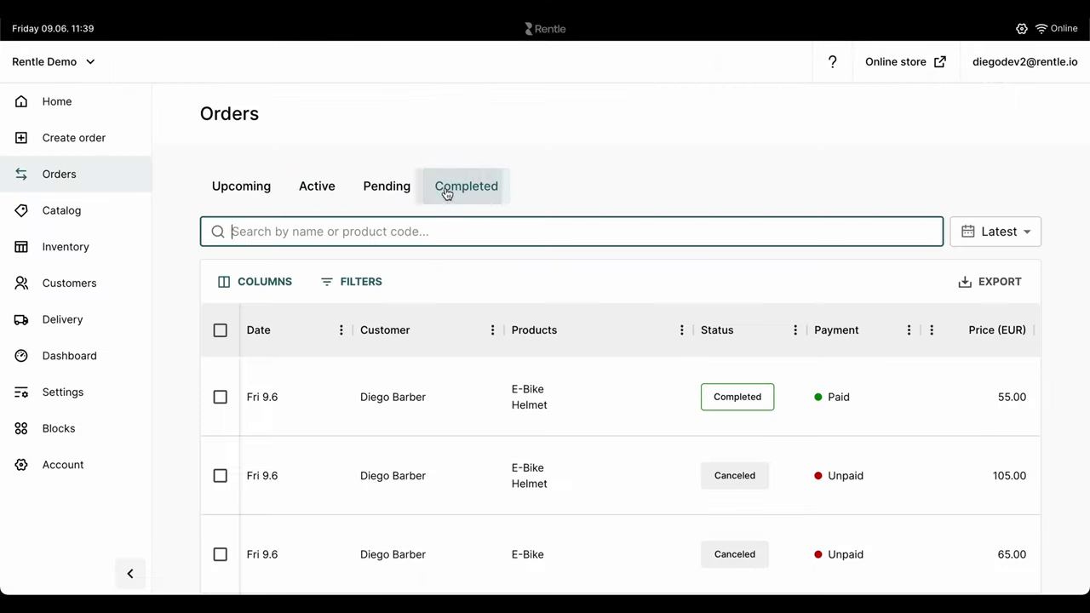
left_click(405, 387)
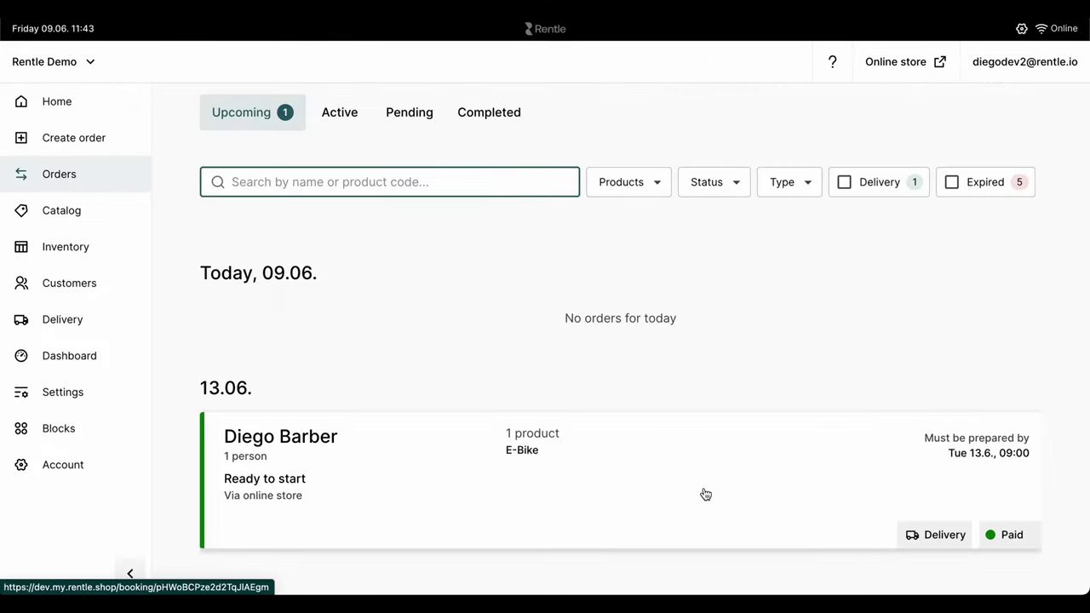
Step: Set Rentle Delivery Van as both delivery and collection carrier for the 13.06 order and save
left_click(706, 494)
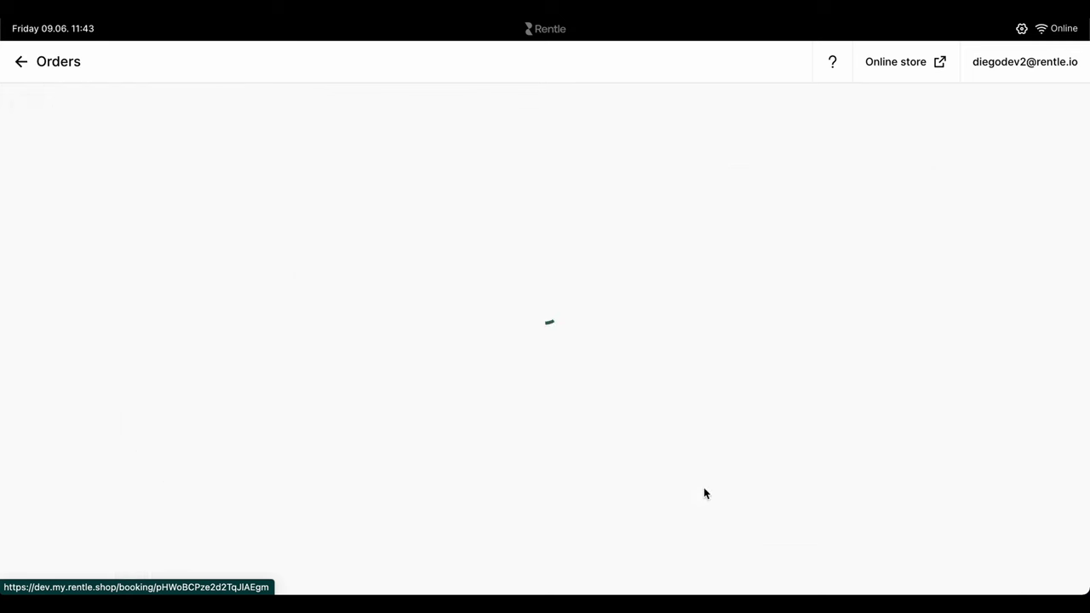
left_click(994, 115)
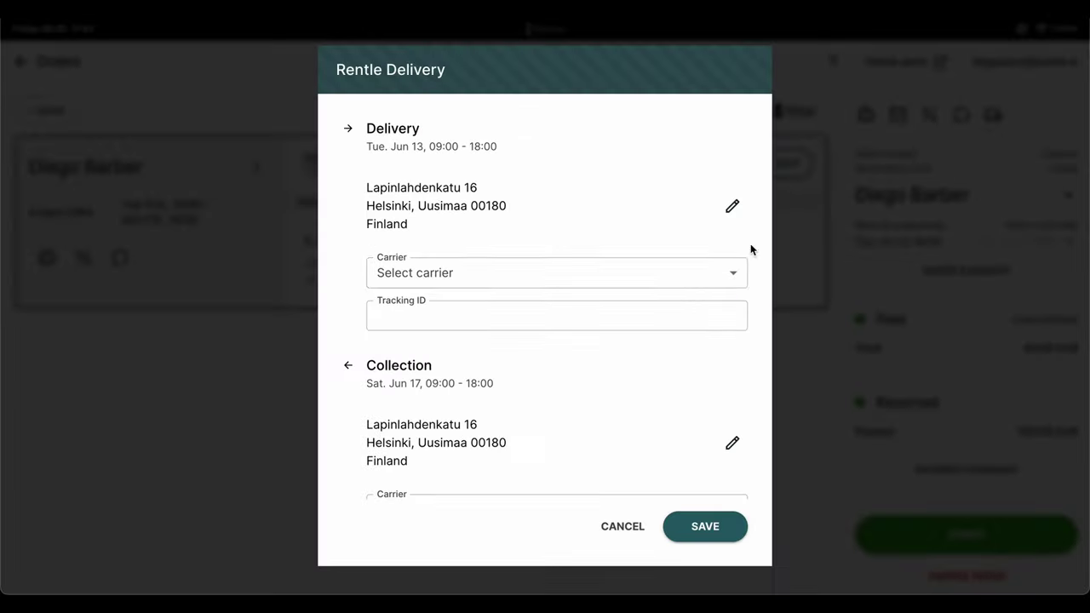
left_click(679, 278)
left_click(608, 342)
scroll(606, 347, "down", 2)
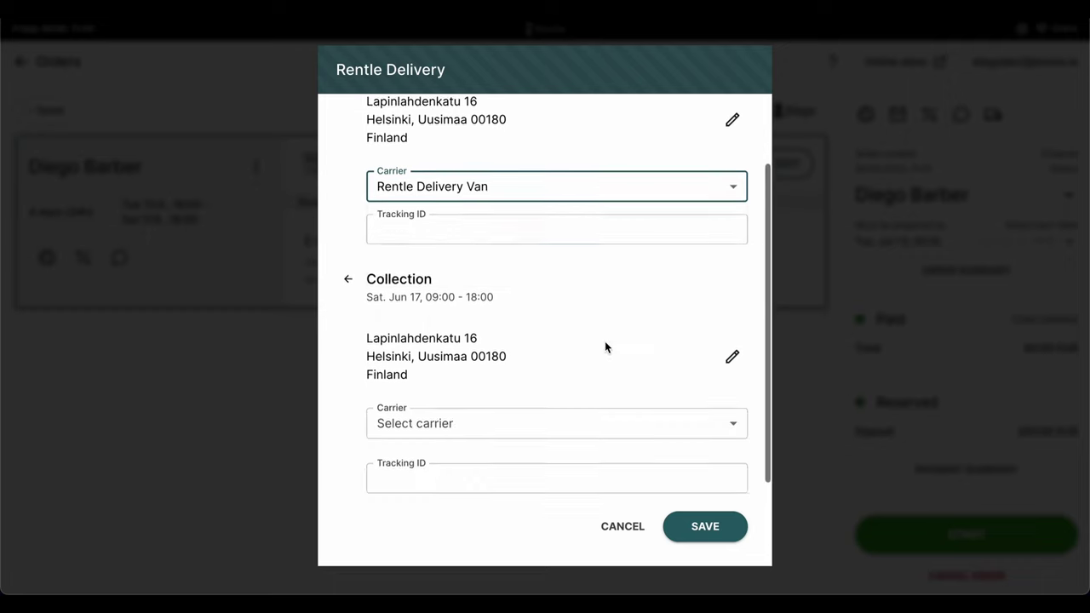
left_click(579, 402)
left_click(550, 479)
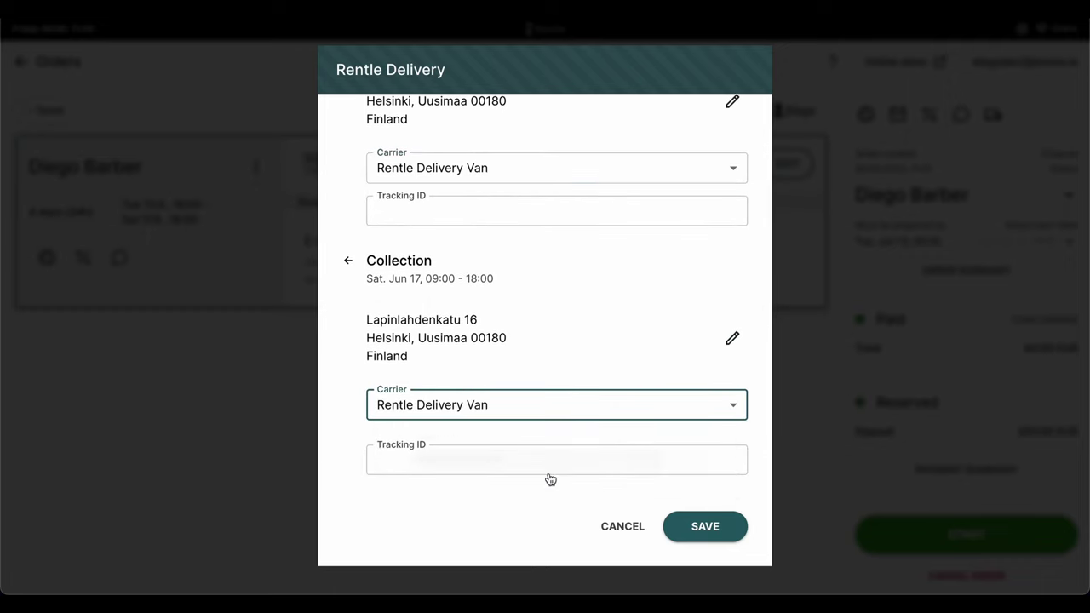
left_click(694, 527)
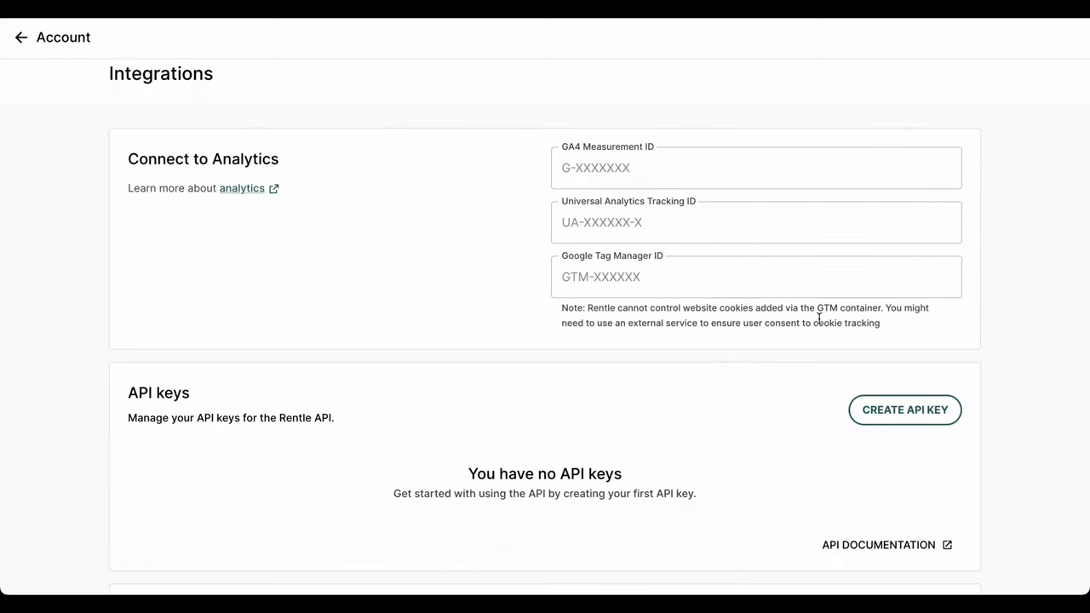
Step: Start a new API key, review its available scopes, then close it without saving
scroll(818, 318, "down", 1)
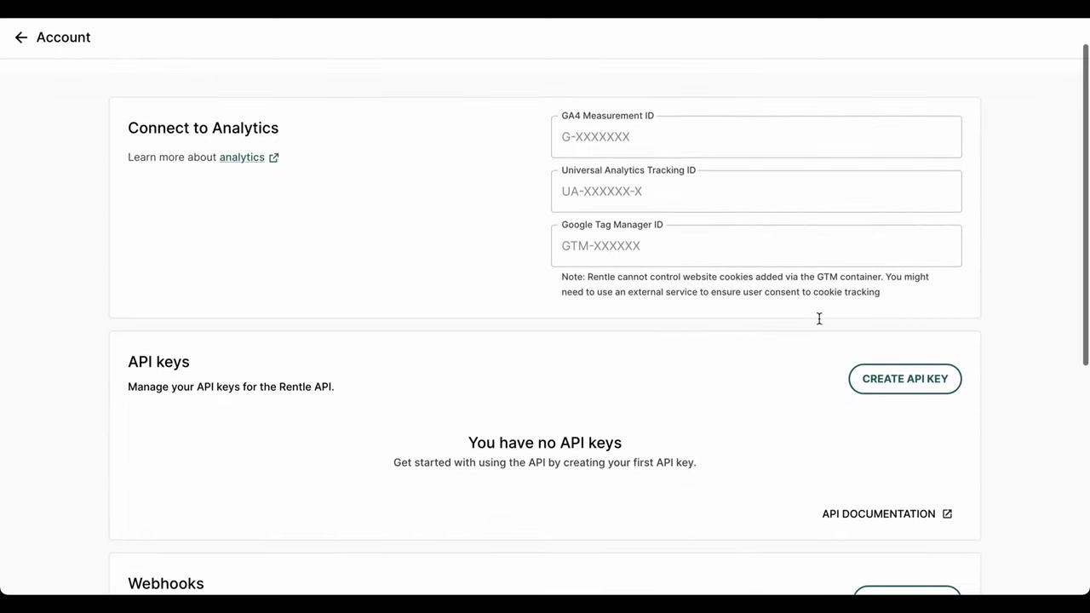
left_click(875, 345)
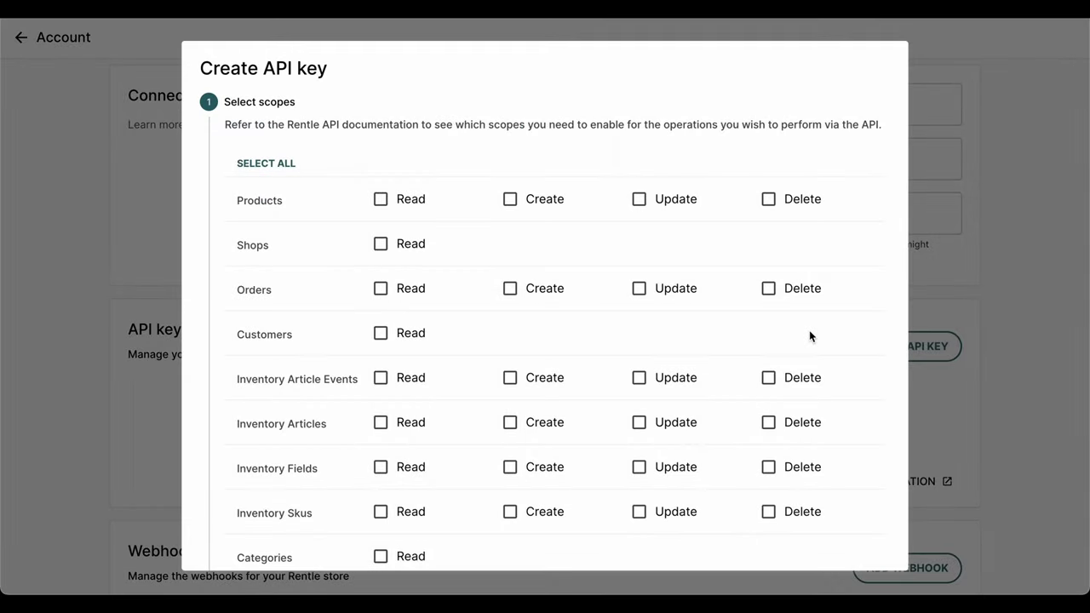
scroll(810, 336, "down", 3)
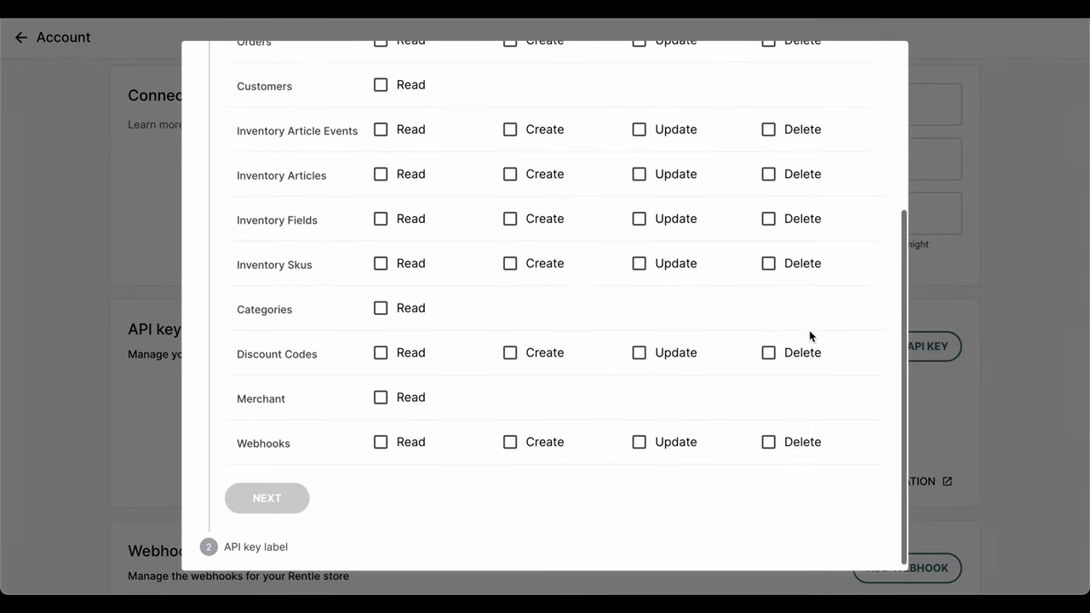
scroll(809, 336, "up", 1)
scroll(809, 330, "up", 2)
left_click(974, 326)
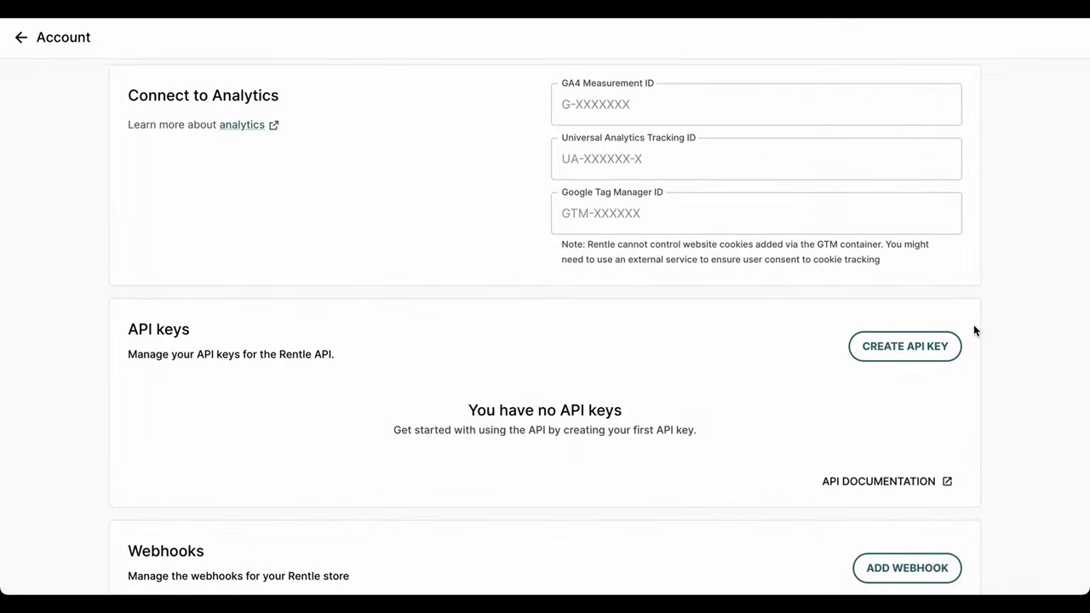
Step: Start adding a new webhook and show its list of trigger events
scroll(974, 326, "down", 1)
scroll(974, 331, "down", 1)
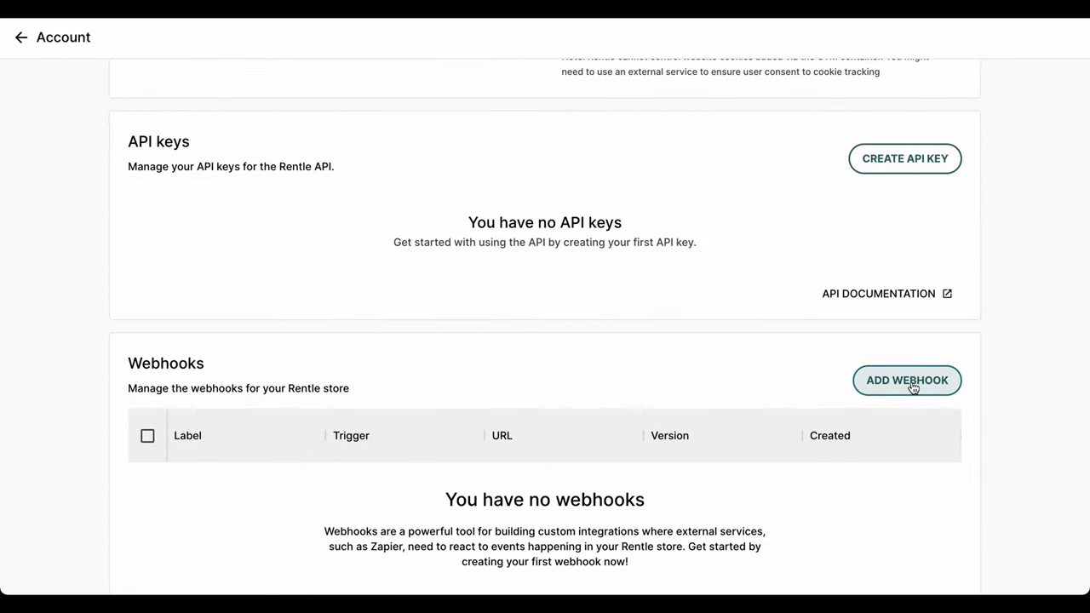
left_click(912, 385)
left_click(699, 253)
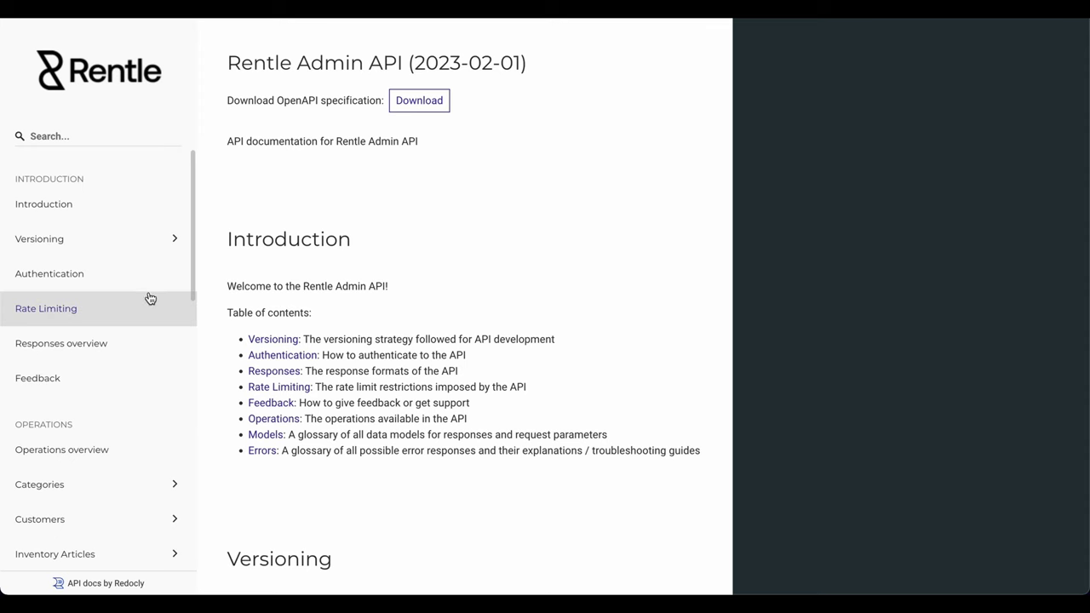
Step: Scroll the Admin API docs navigation past Orders, Discount Codes and API Keys to Webhooks
scroll(144, 315, "down", 5)
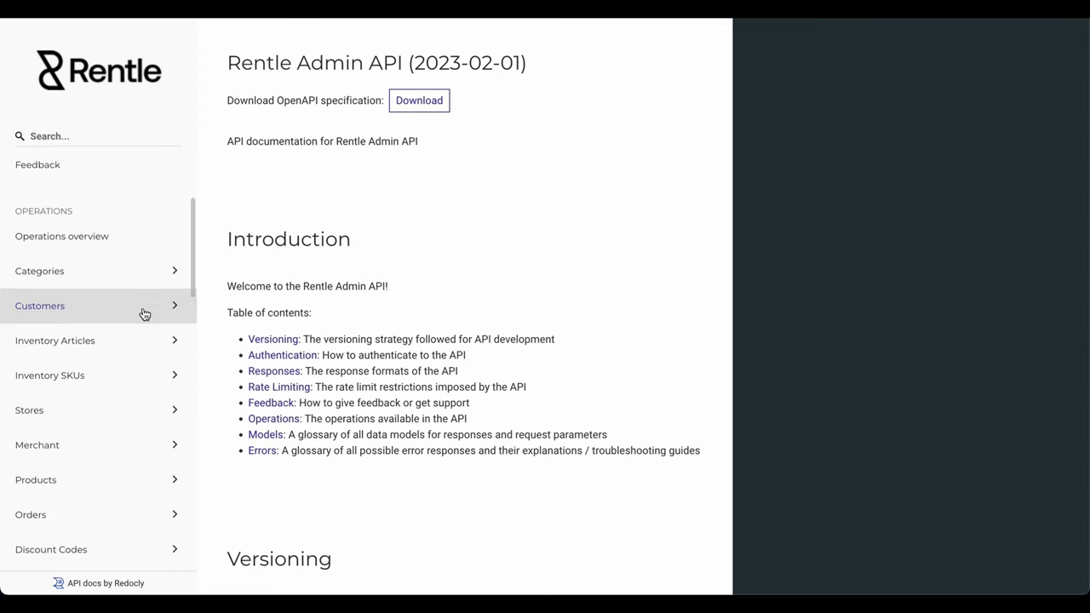
scroll(144, 315, "down", 5)
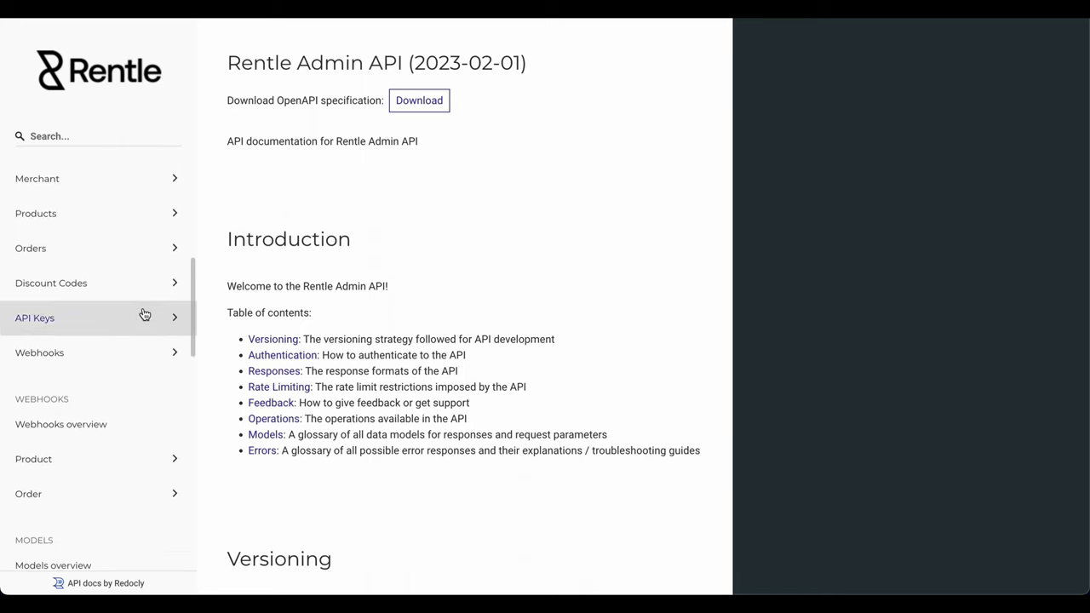